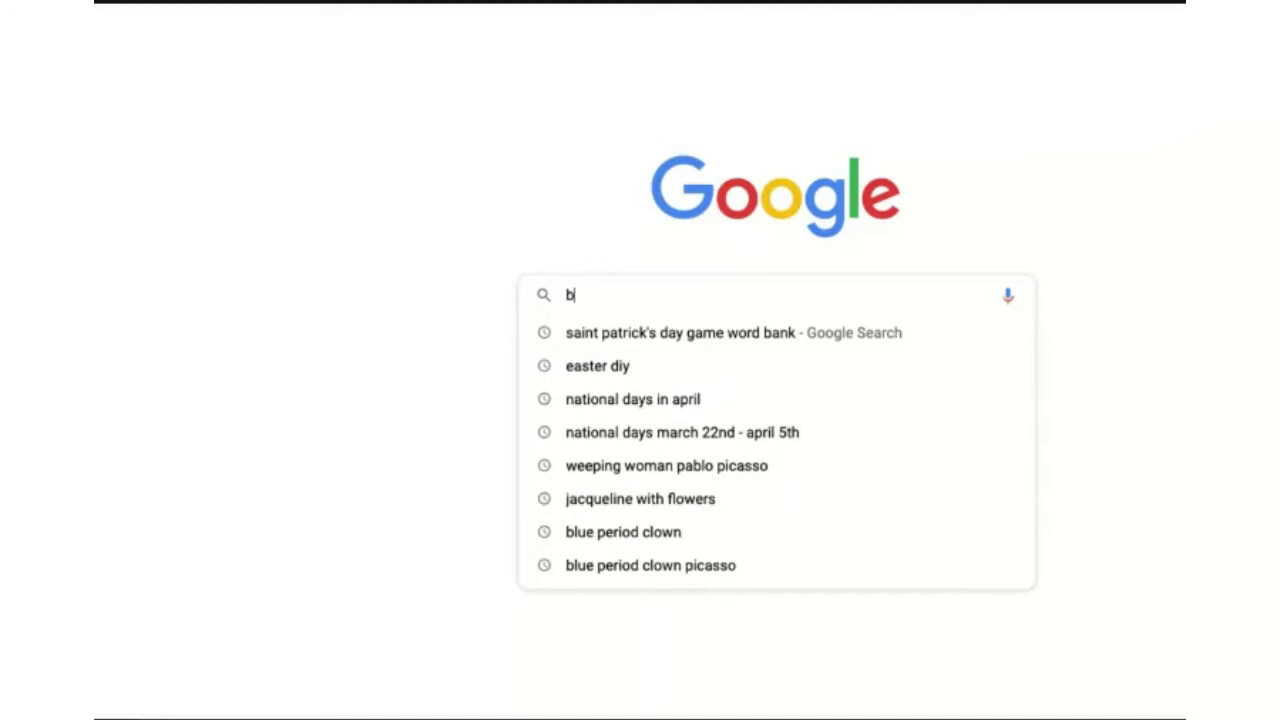
Search Google for Bart Simpson.
type("rt simp")
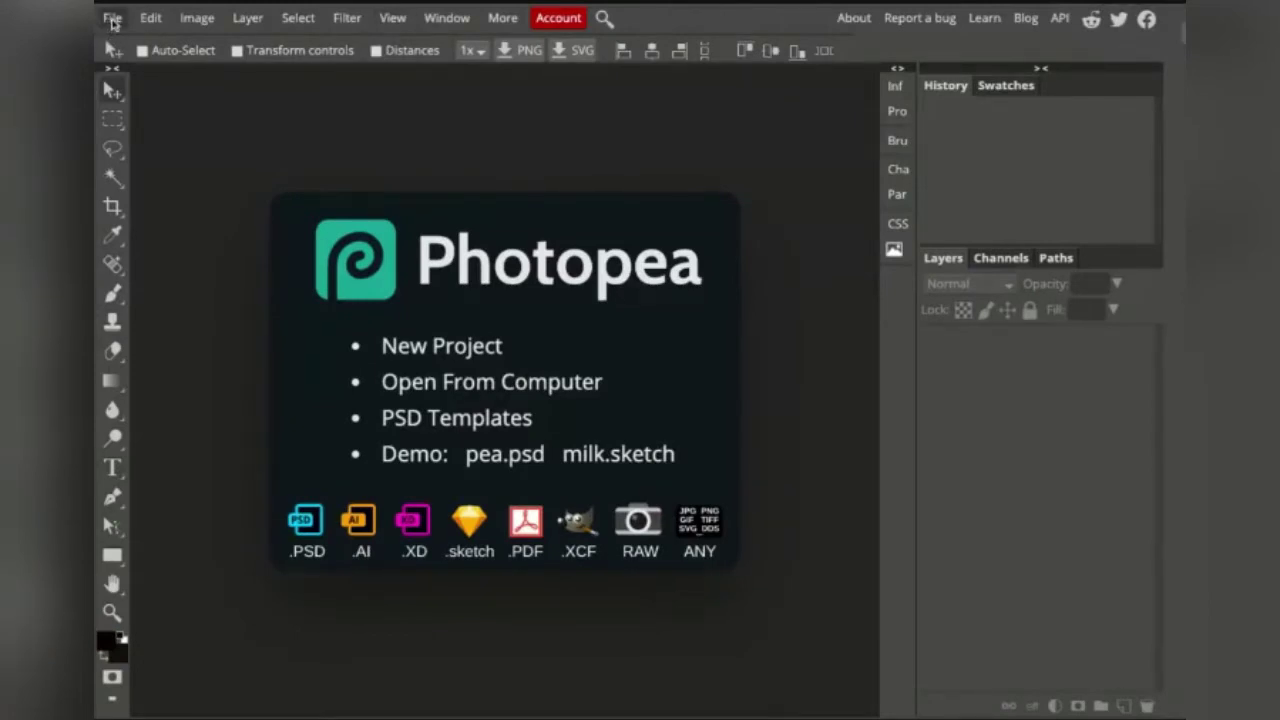
Switch to Photopea and open the Bart Simpson image file from the computer.
left_click(112, 19)
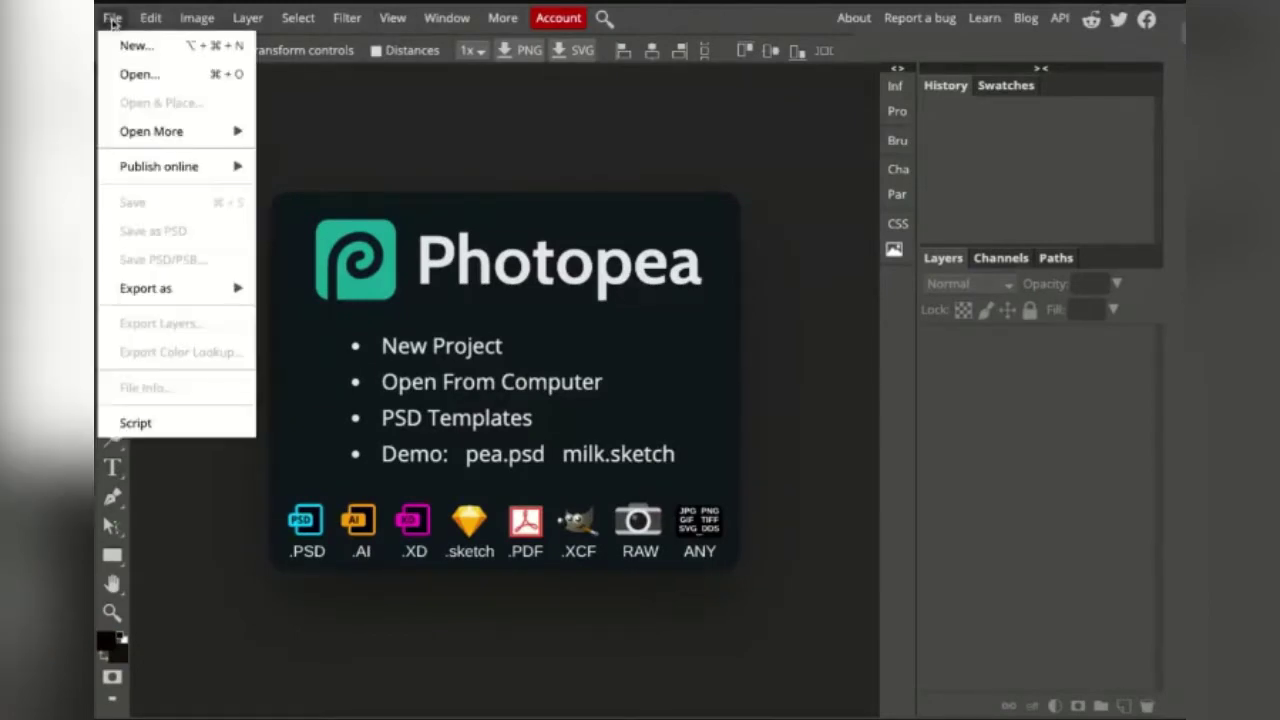
left_click(139, 75)
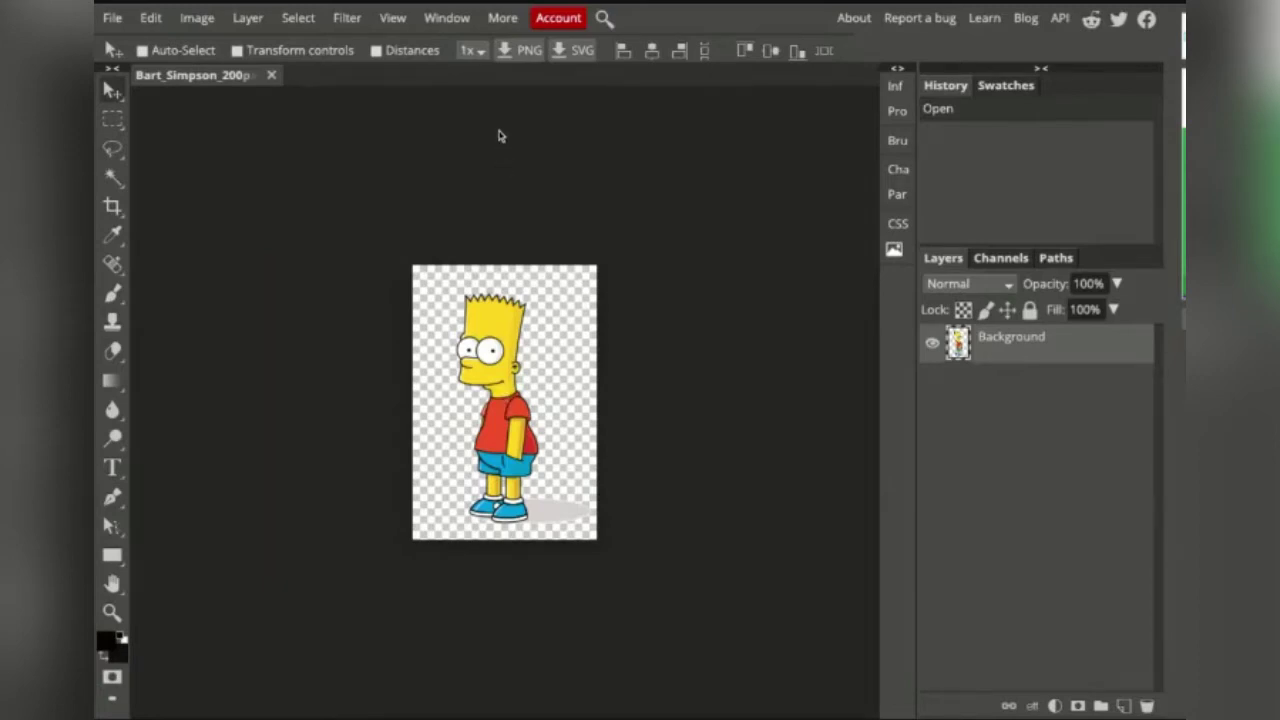
Enlarge the view of the character and centre it on the head and shoulders for tracing.
left_click(393, 20)
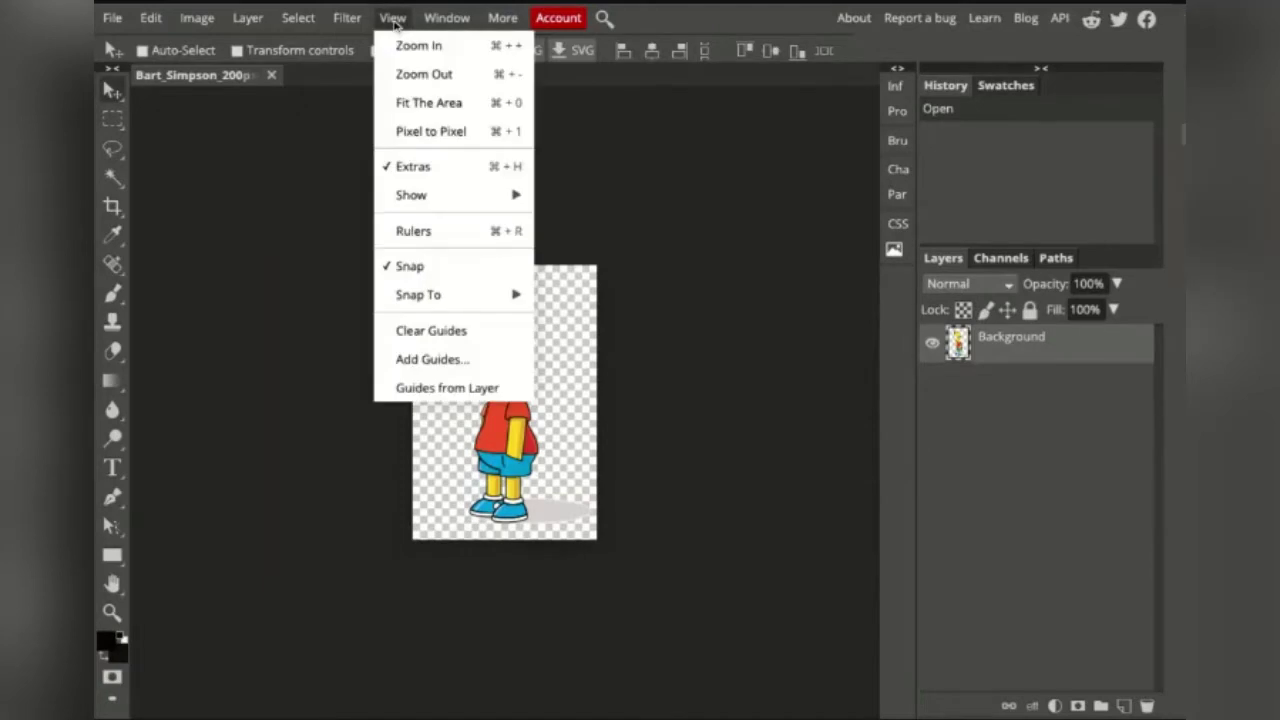
left_click(418, 46)
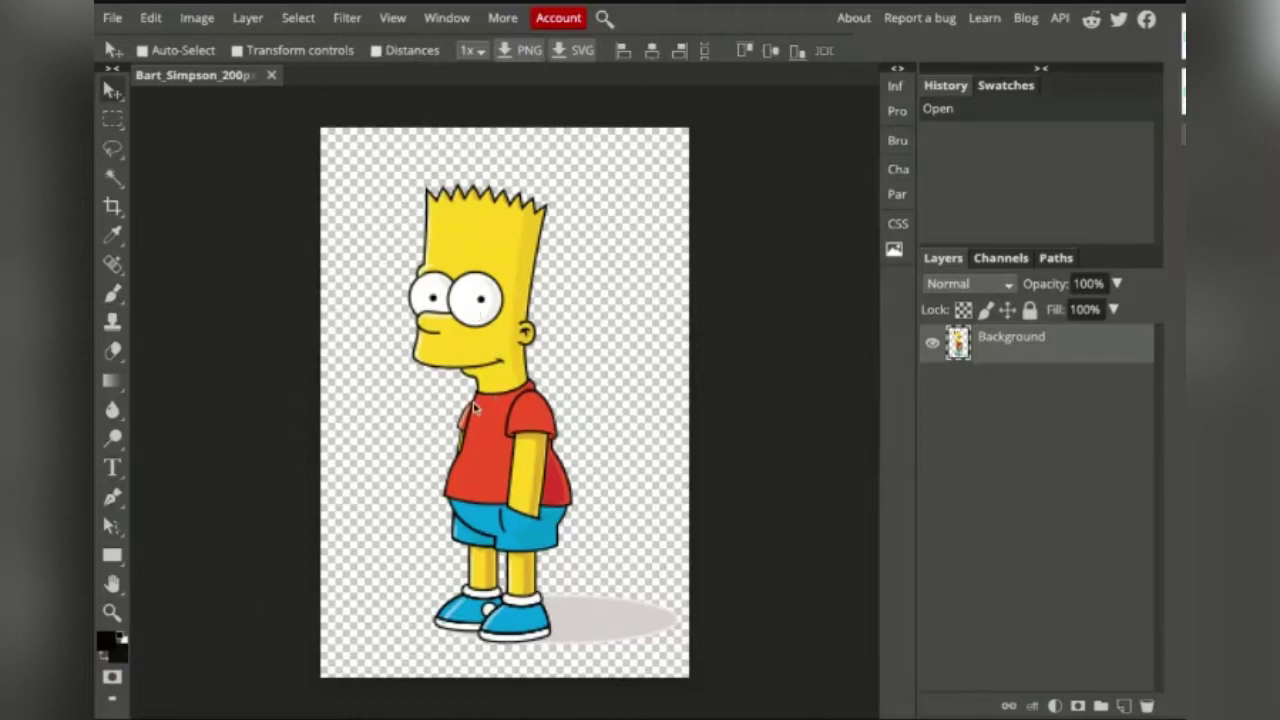
left_click(112, 585)
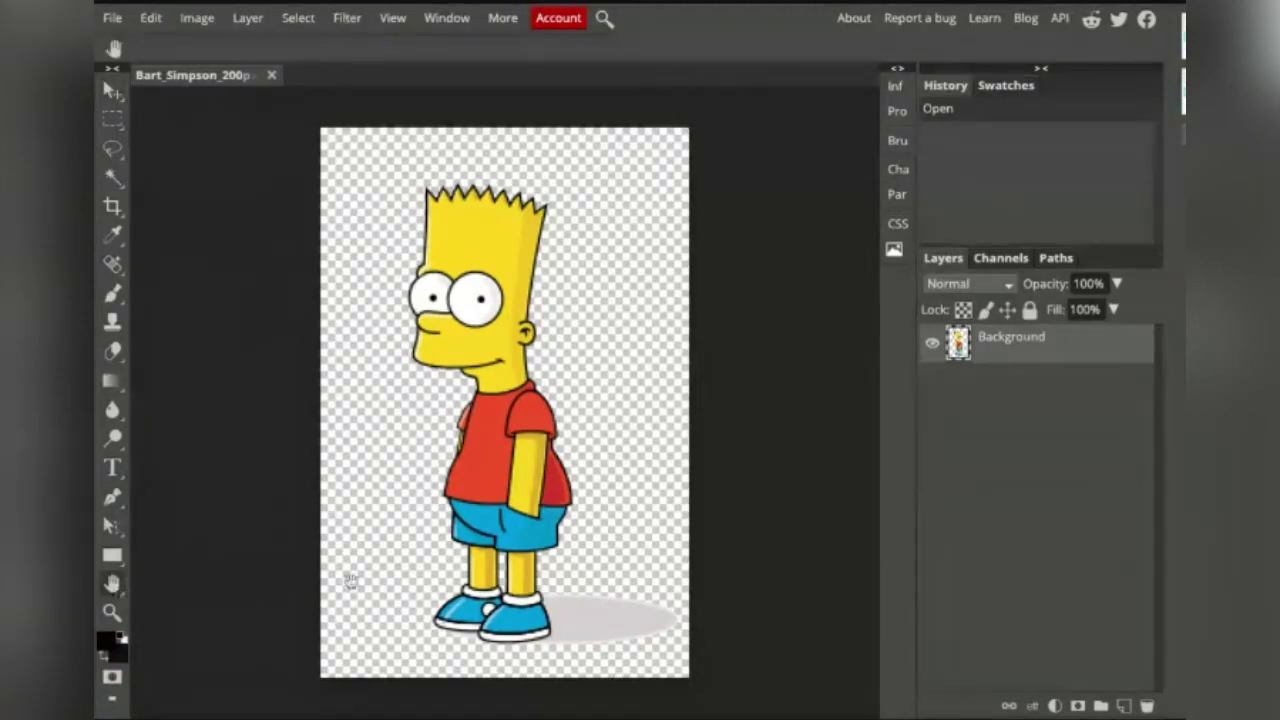
mouse_move(440, 492)
left_mouse_down()
mouse_move(470, 502)
mouse_move(507, 479)
mouse_move(430, 459)
mouse_move(464, 491)
mouse_move(480, 464)
mouse_move(438, 473)
left_mouse_up()
left_click(392, 18)
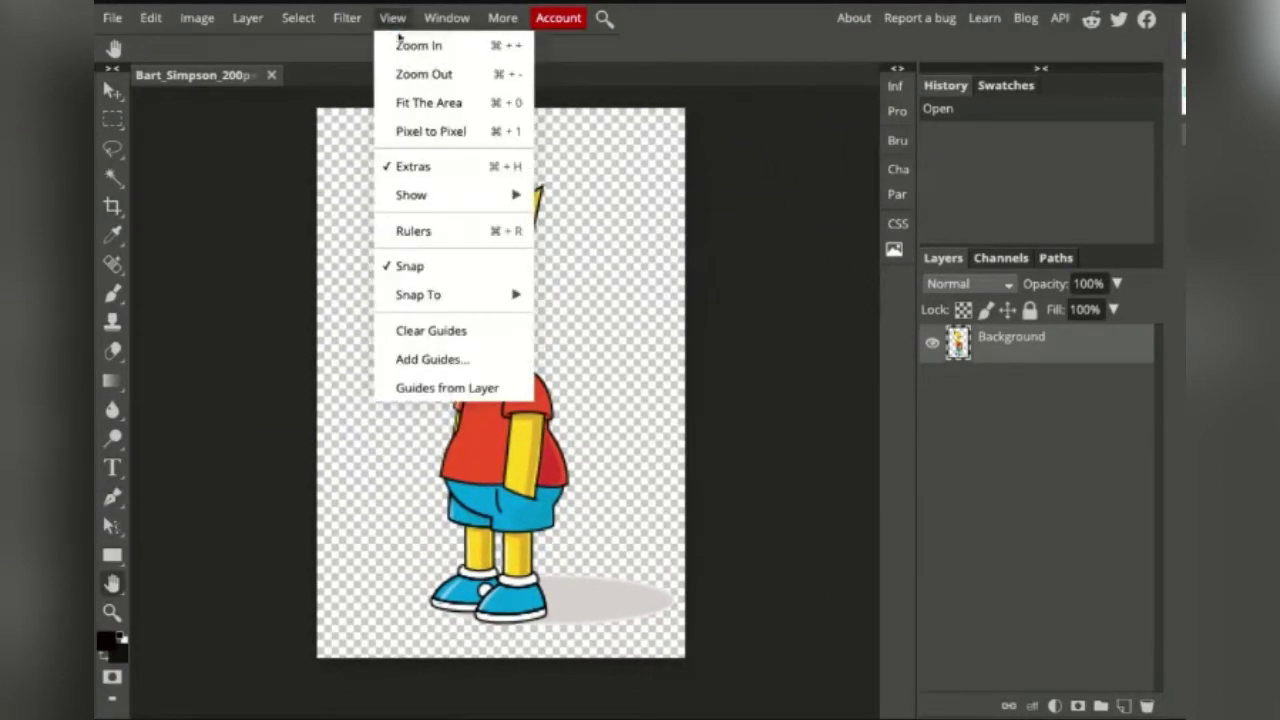
left_click(410, 46)
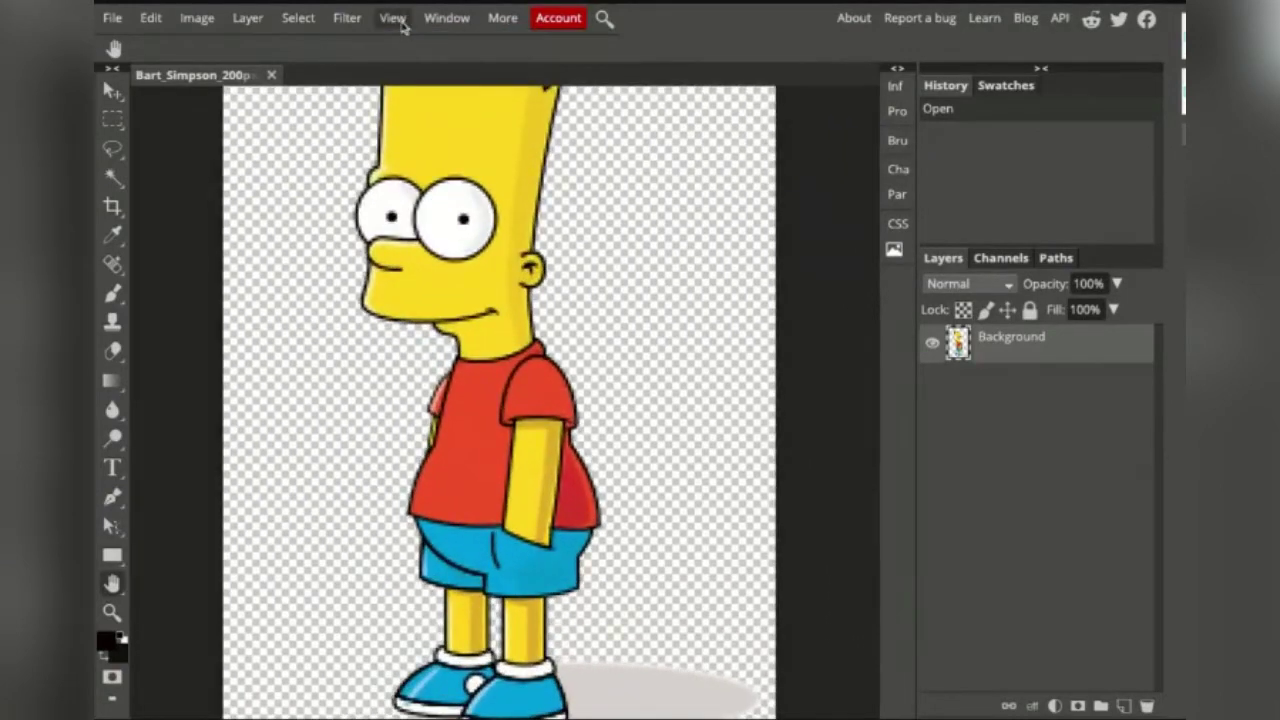
left_click(392, 18)
left_click(412, 46)
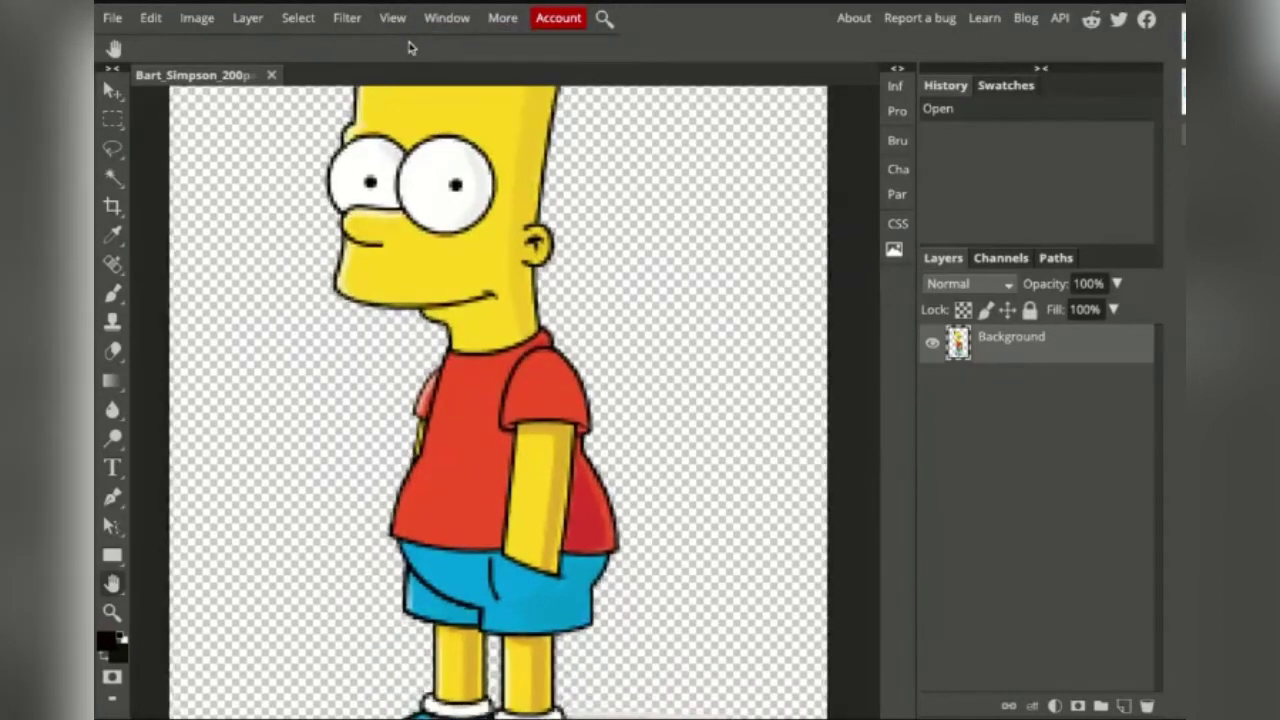
scroll(500, 205, "up", 5)
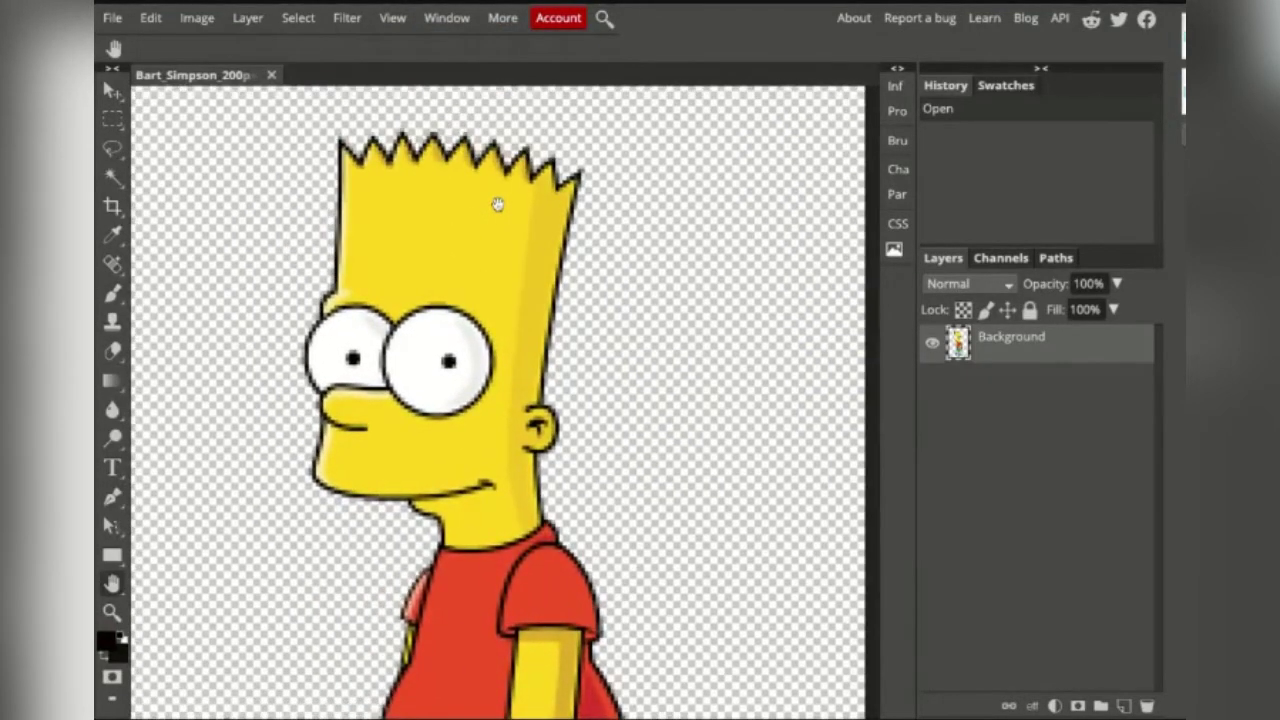
left_click_drag(427, 244, 452, 271)
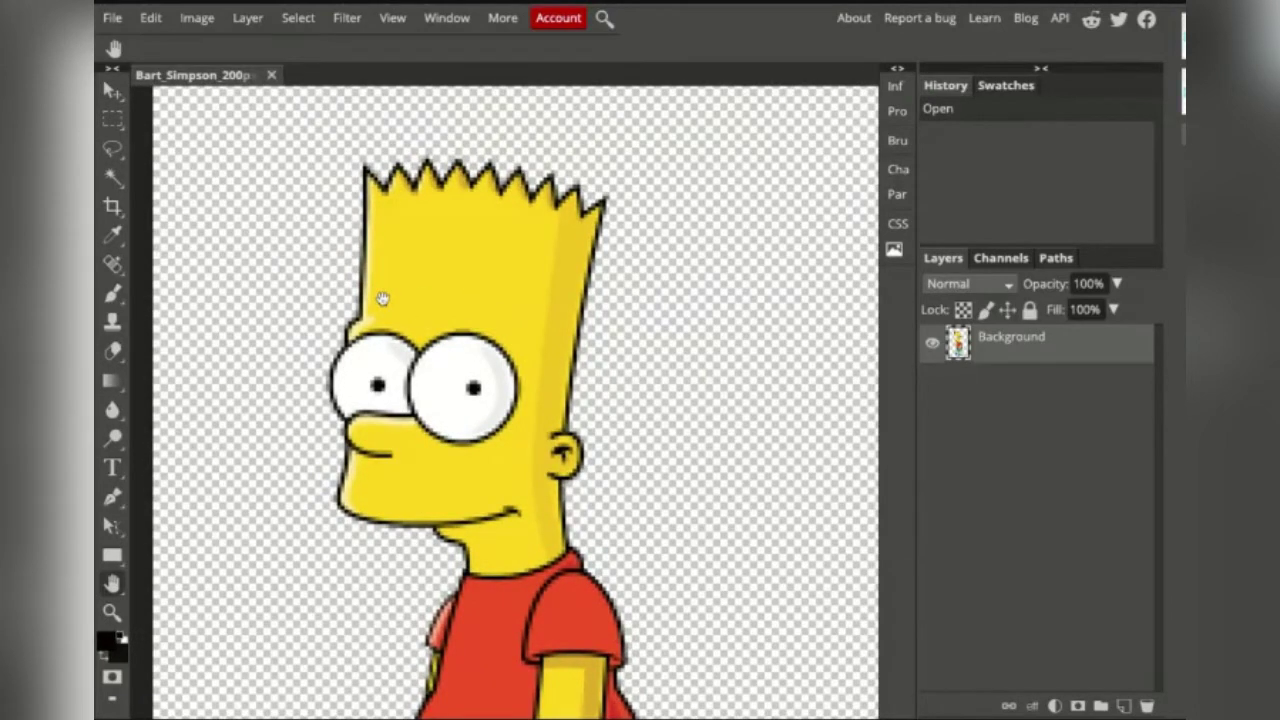
left_click_drag(382, 299, 393, 276)
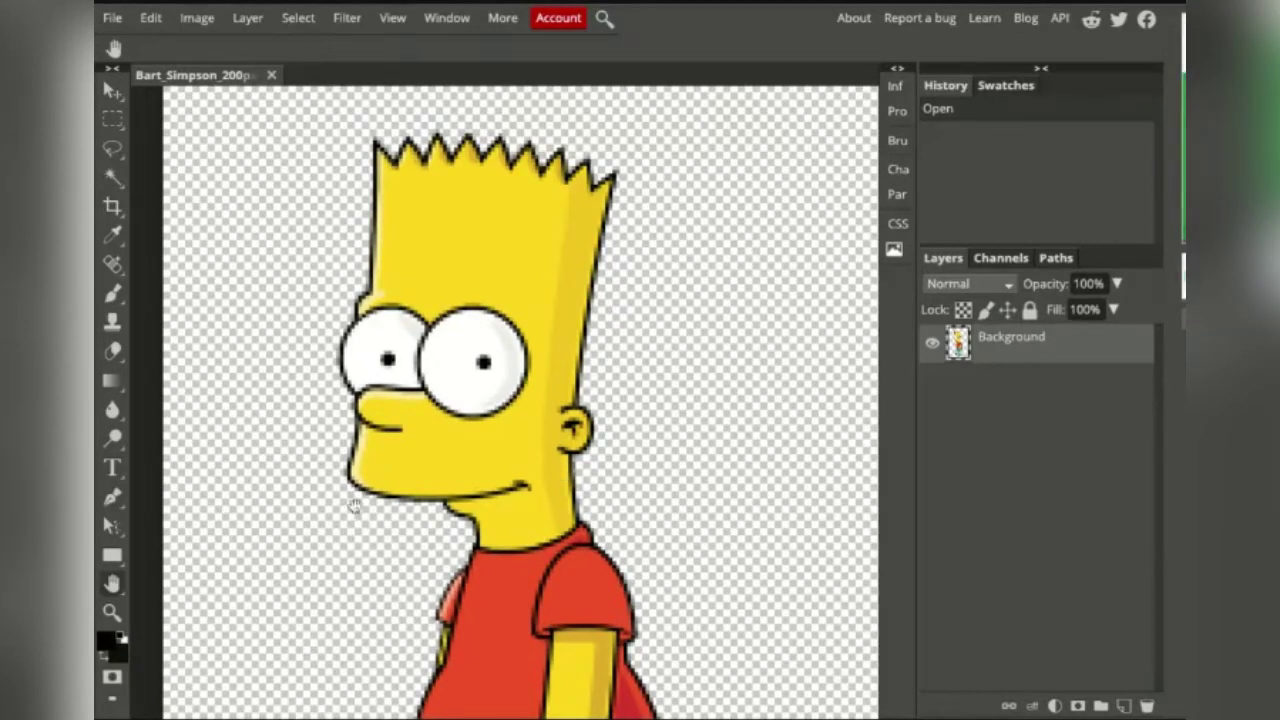
Activate the Pen tool and add a new empty layer above the Background layer.
left_click(116, 500)
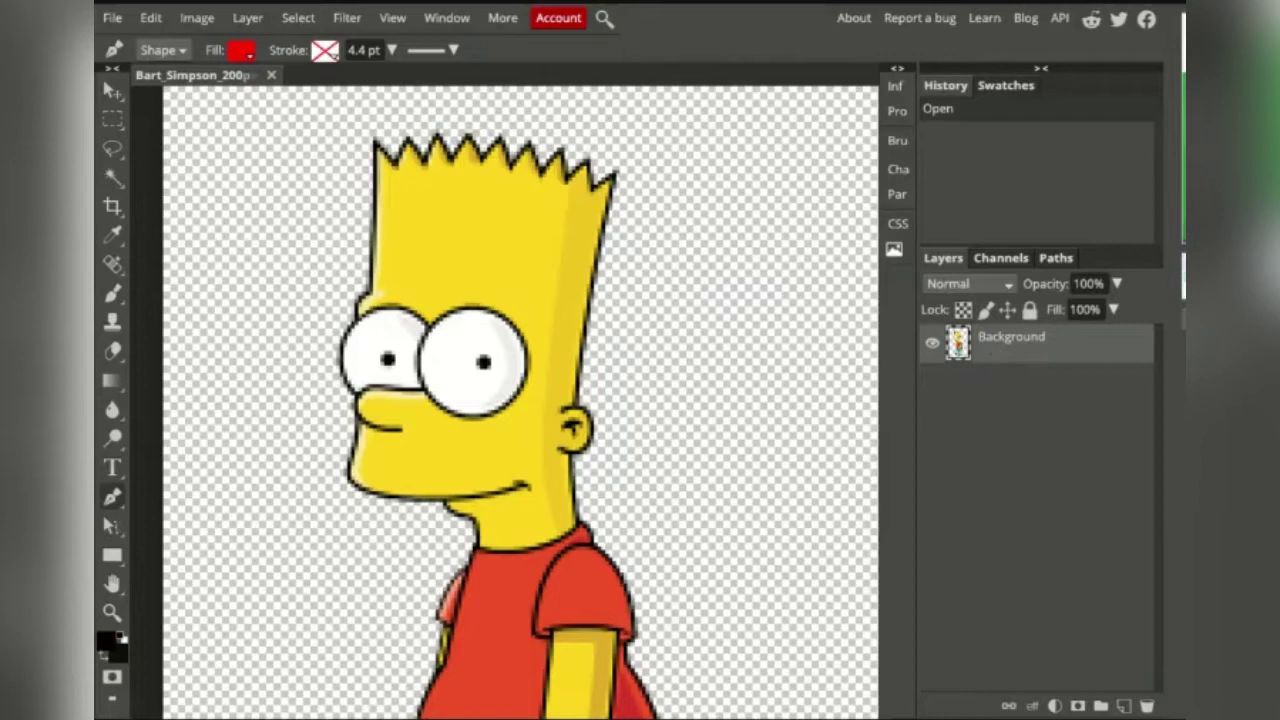
left_click(247, 18)
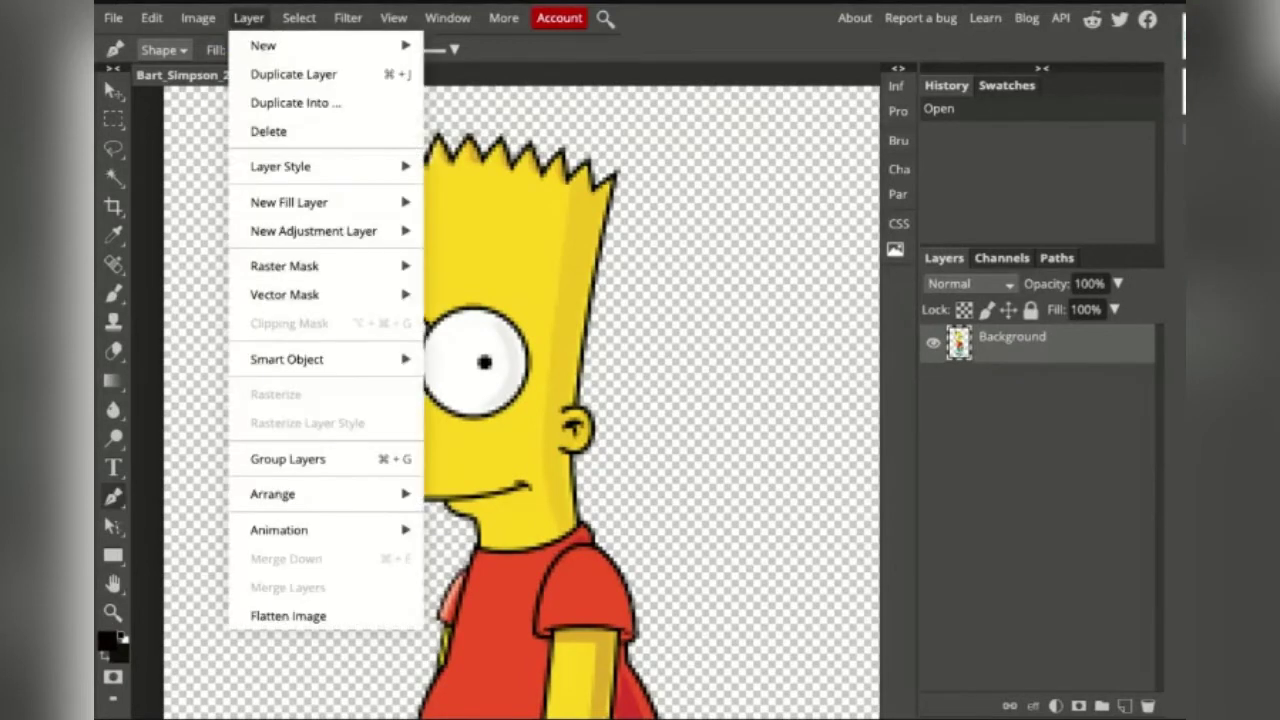
mouse_move(272, 47)
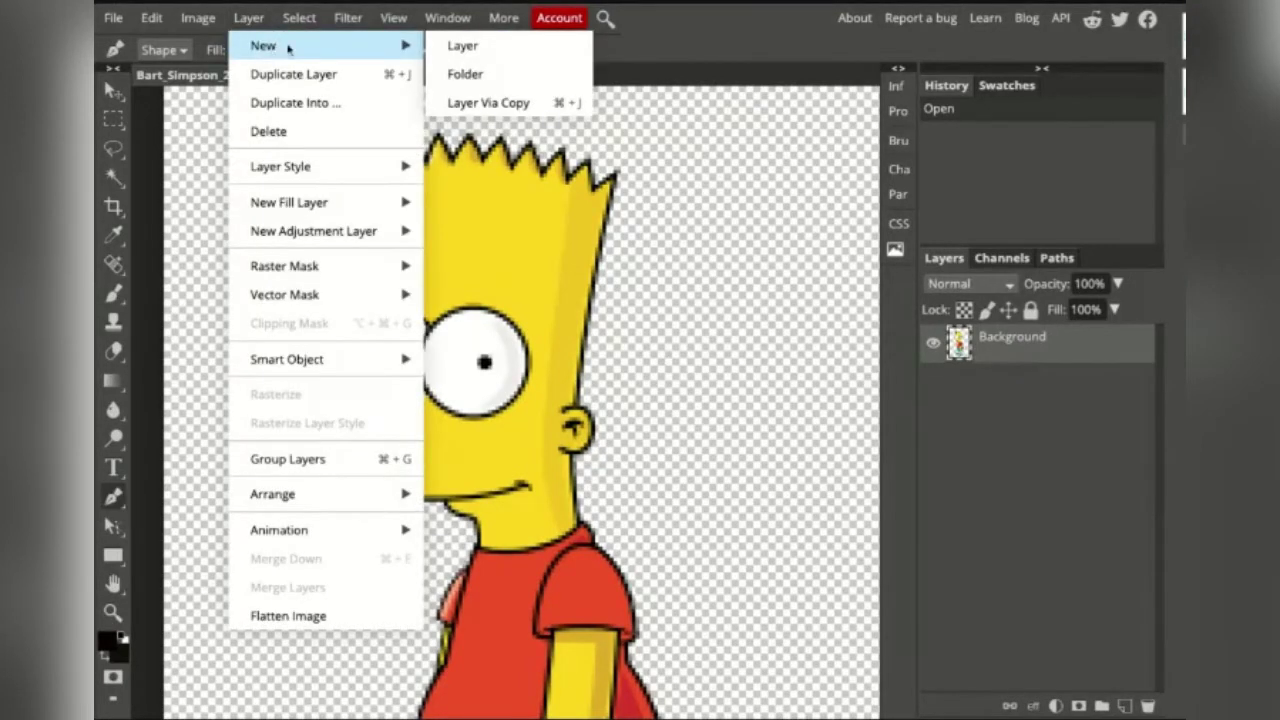
left_click(456, 47)
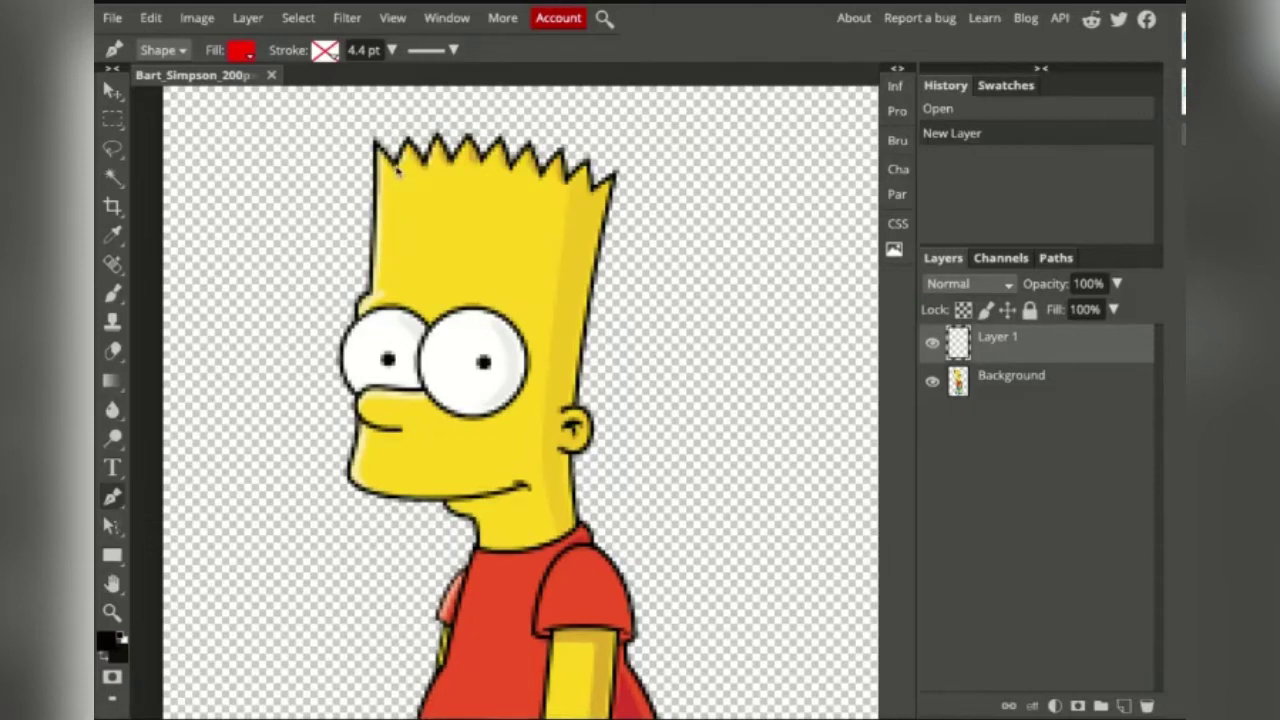
Draw a trial red-filled polygon over the character's forehead and hair with the Pen tool.
left_click_drag(396, 172, 396, 257)
left_click(483, 263)
left_click(541, 246)
left_click(527, 218)
left_click(513, 186)
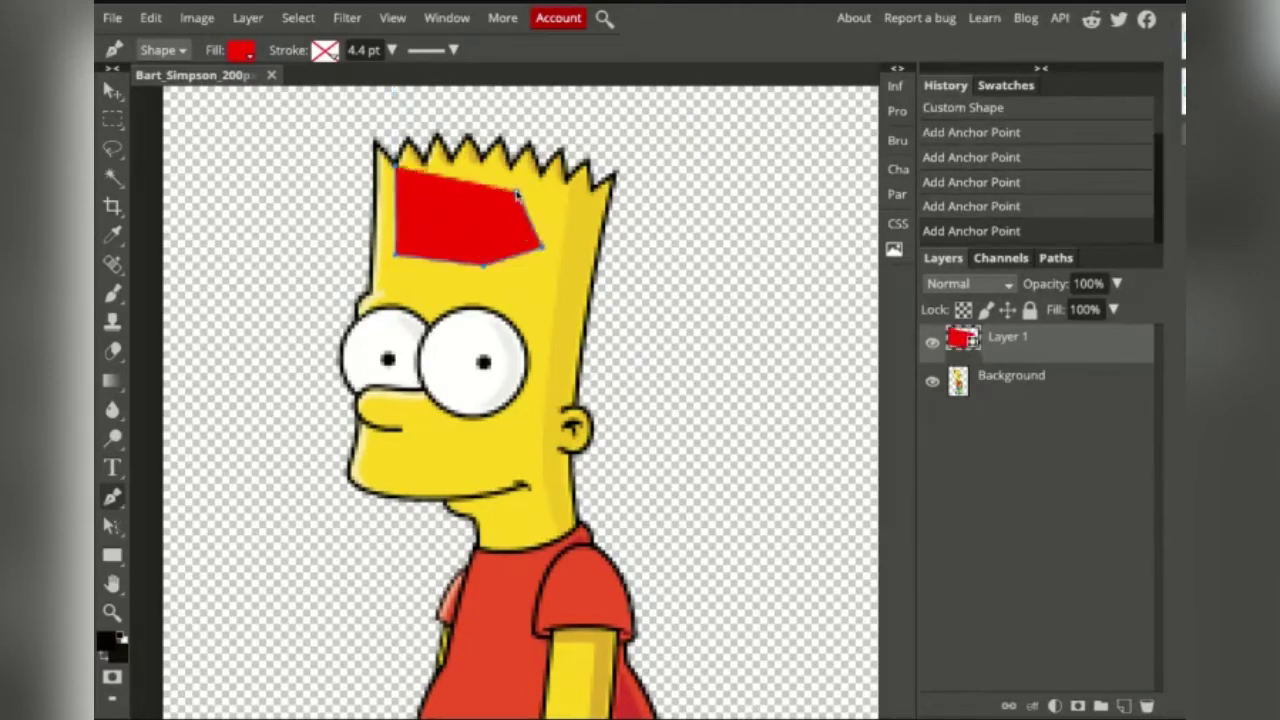
left_click(486, 157)
left_click(400, 152)
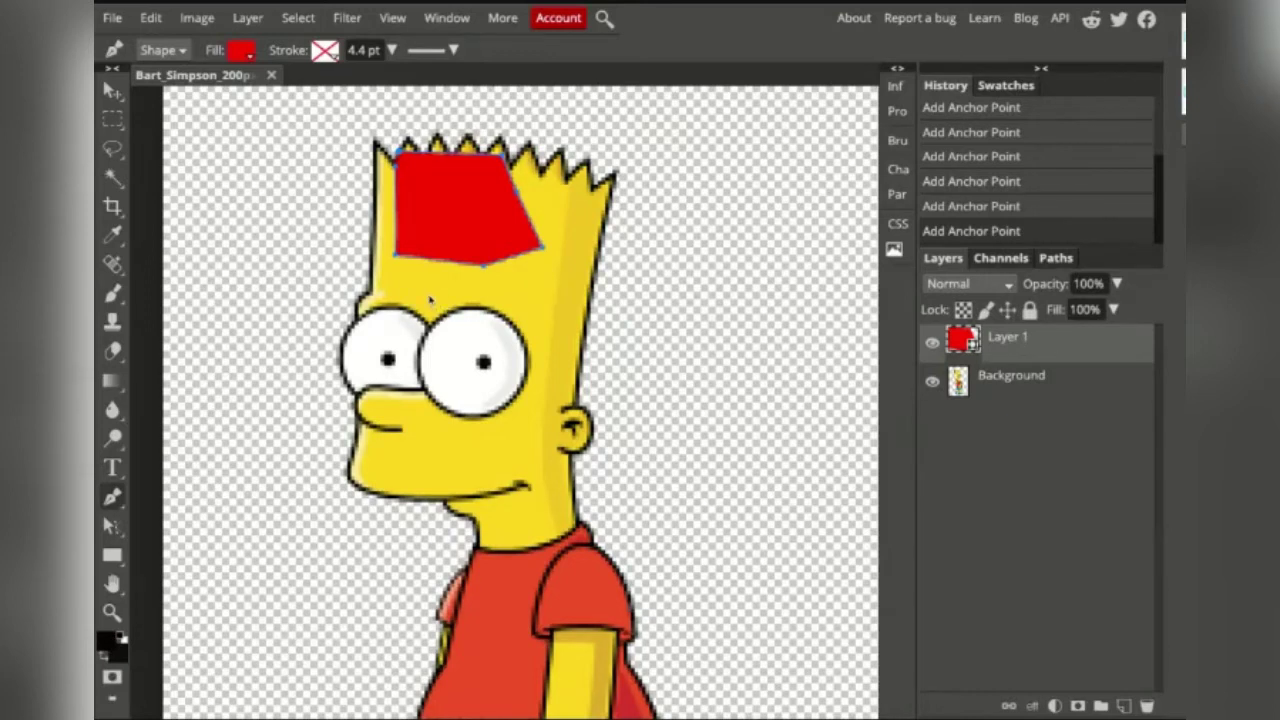
Undo all anchor points added to the red trial polygon on the forehead.
key("ctrl+z")
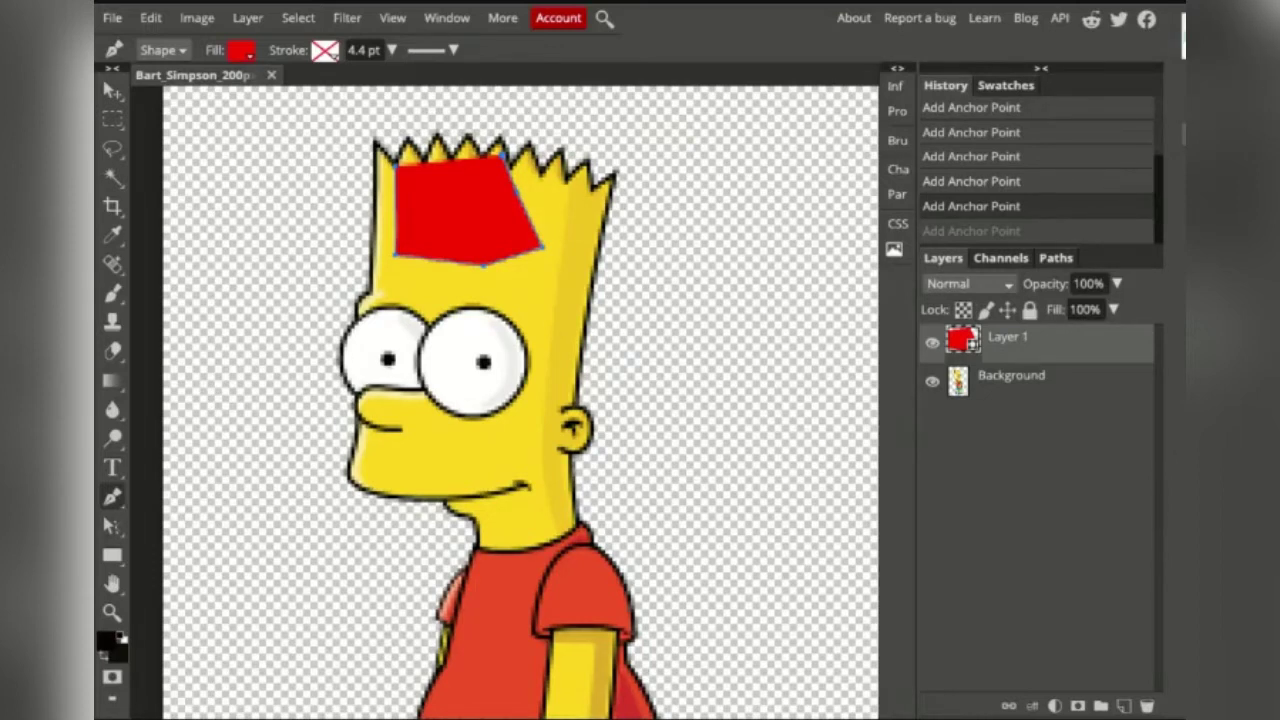
key("ctrl+z")
key("ctrl+z")
key("ctrl+z")
key("ctrl+z")
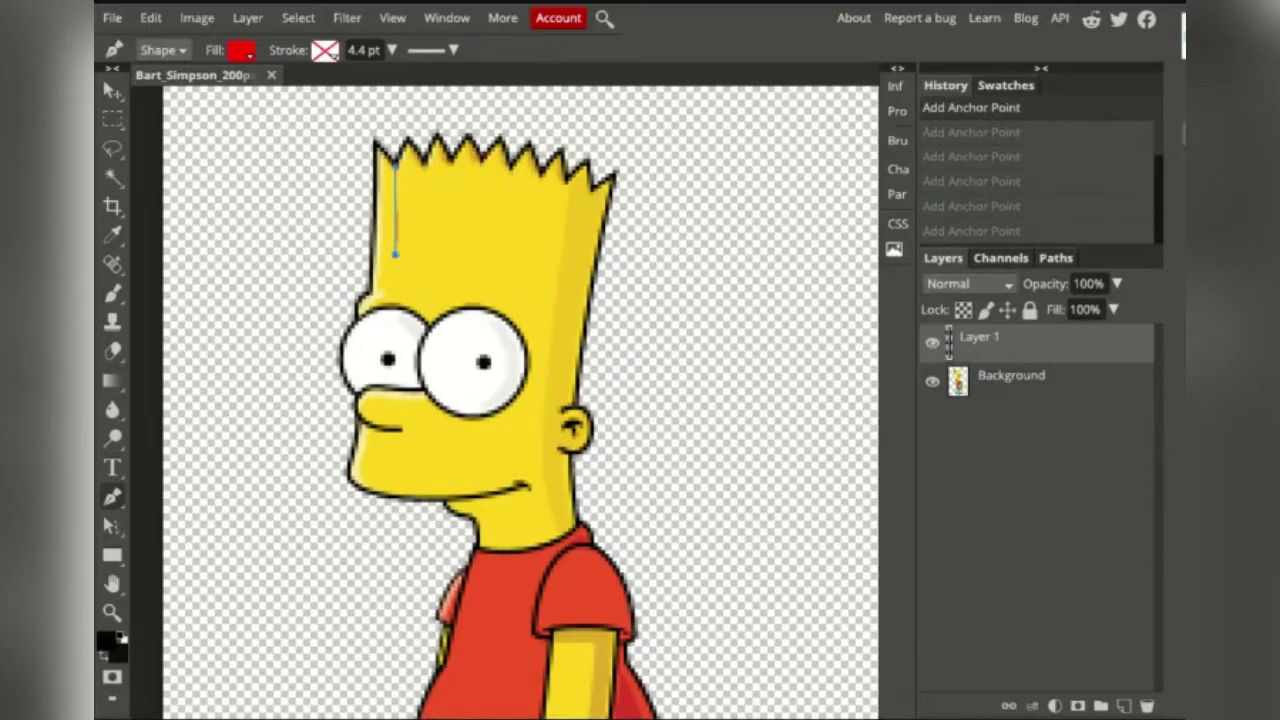
key("ctrl+z")
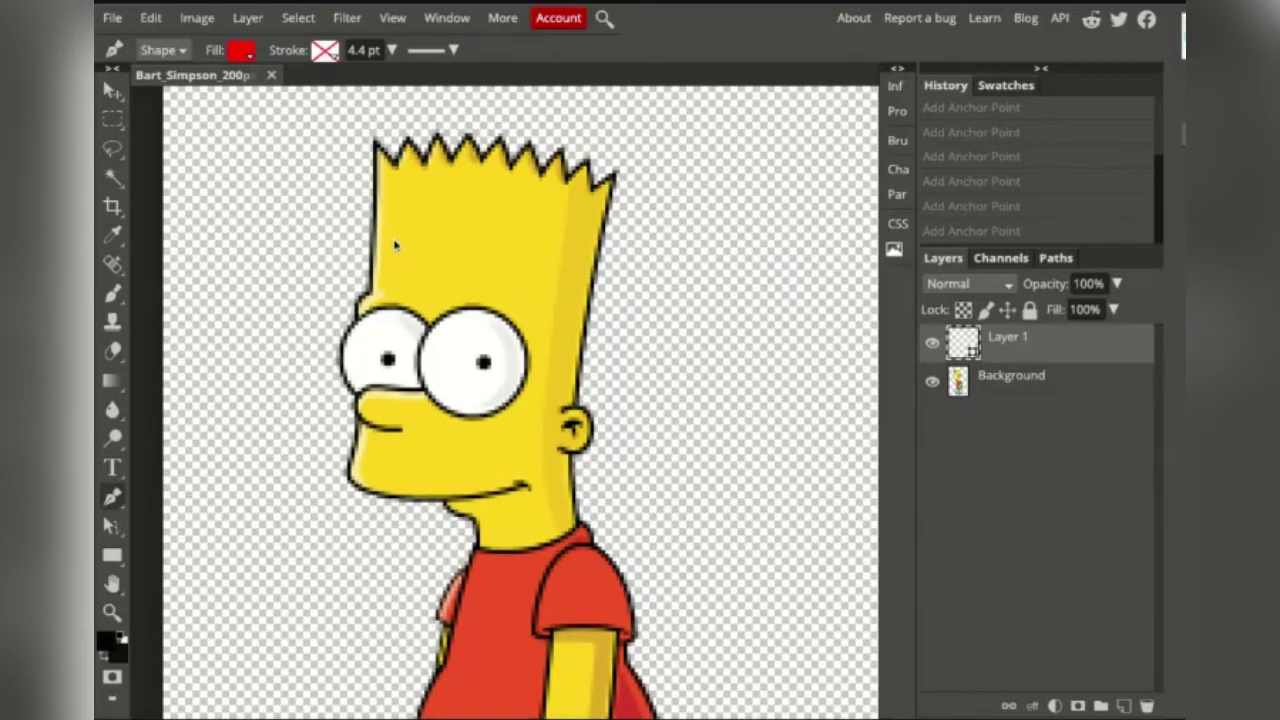
Set the Pen tool's shape fill to the yellow fed41d sampled from the character's face.
left_click(243, 52)
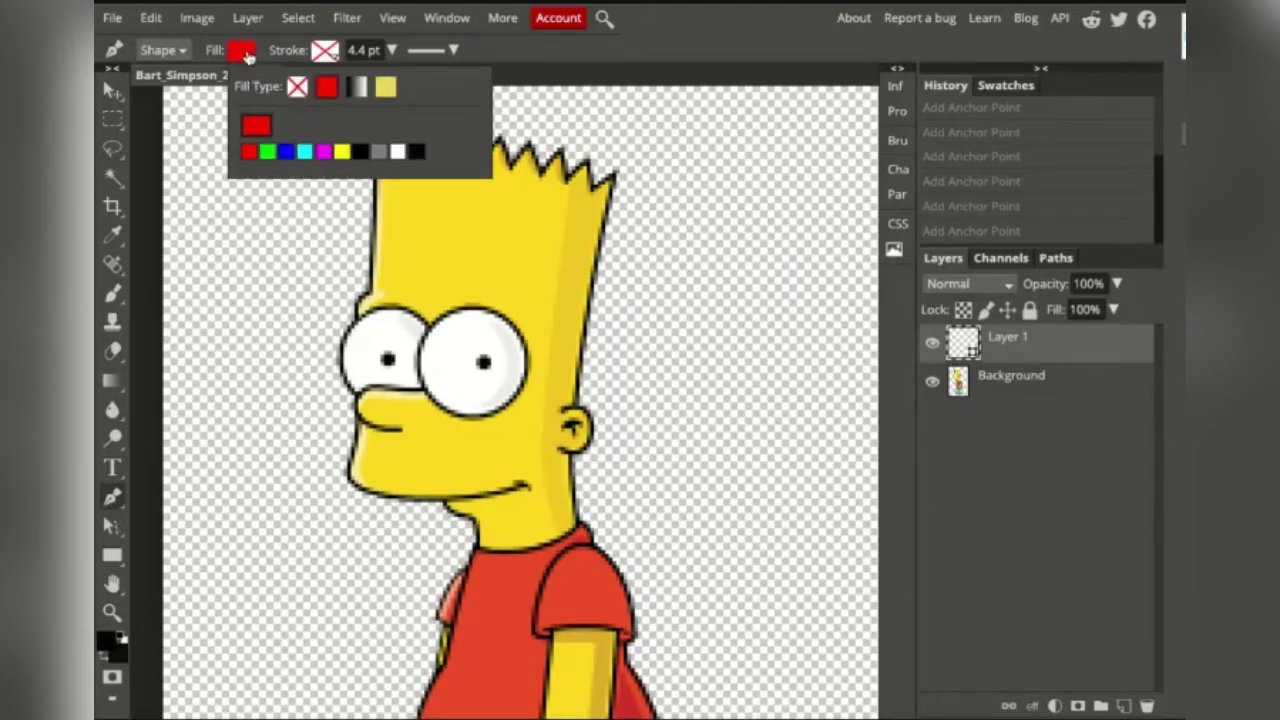
left_click(257, 128)
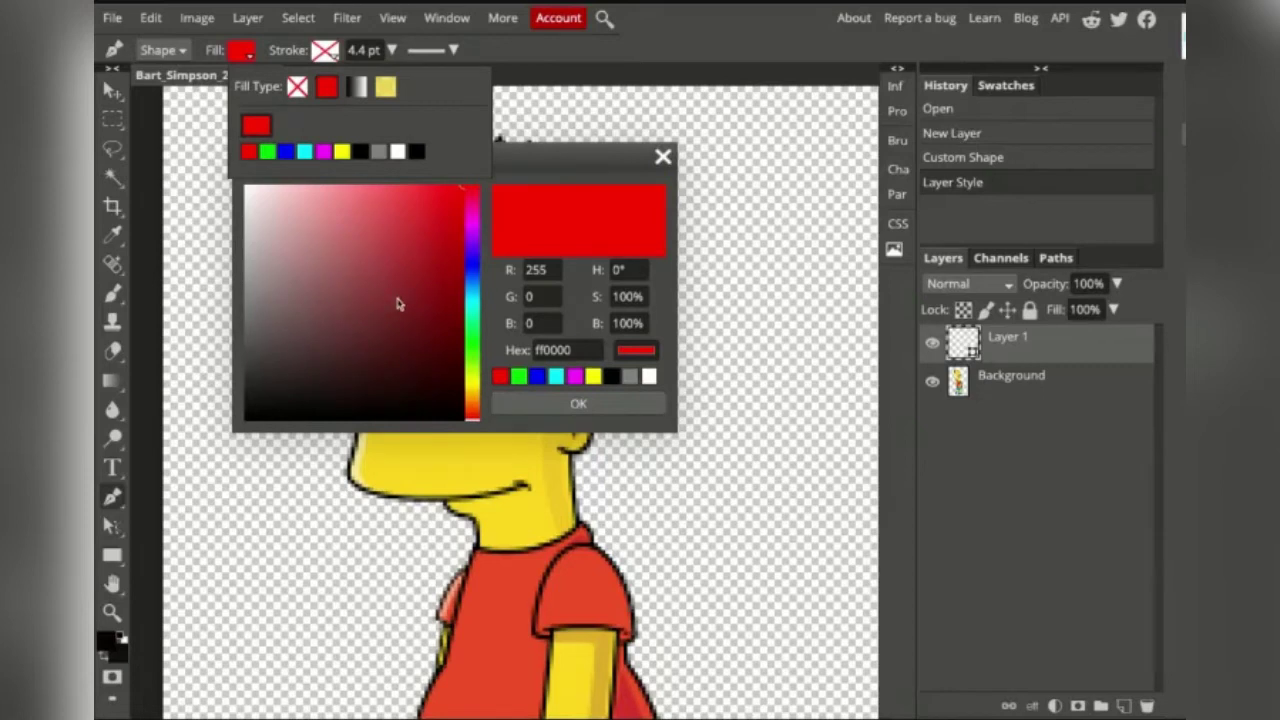
left_click(452, 457)
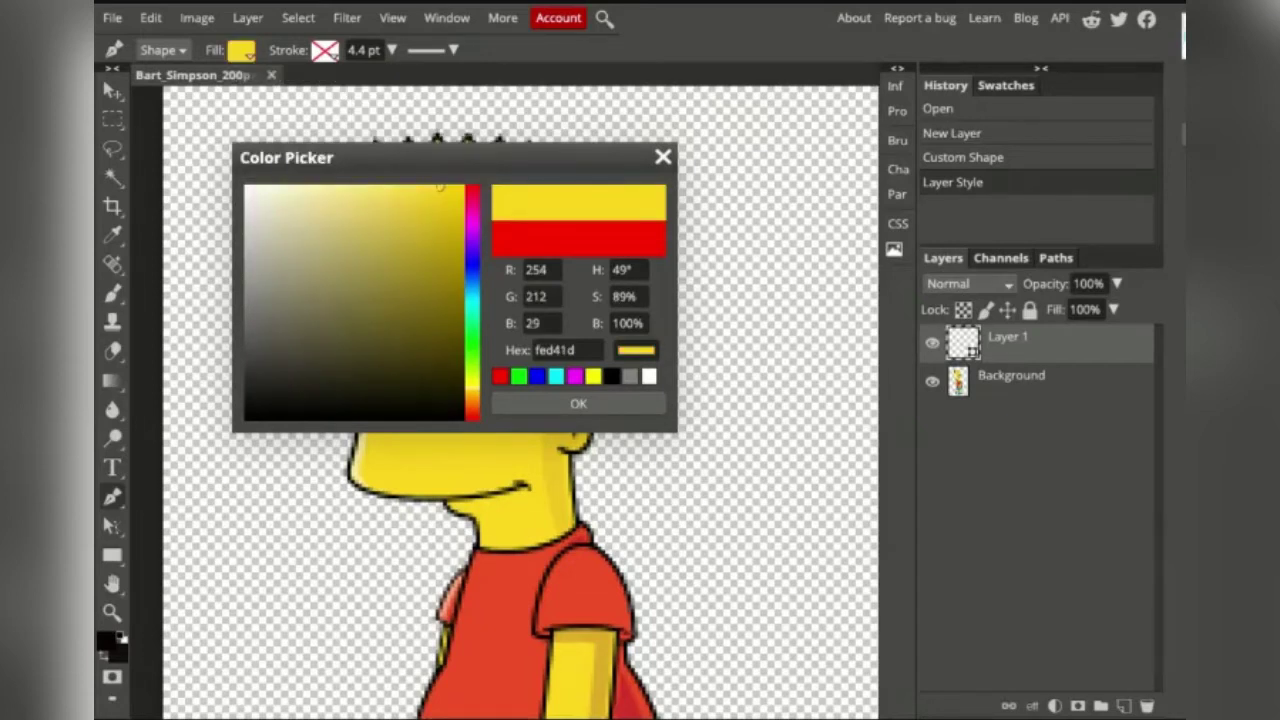
left_click(573, 405)
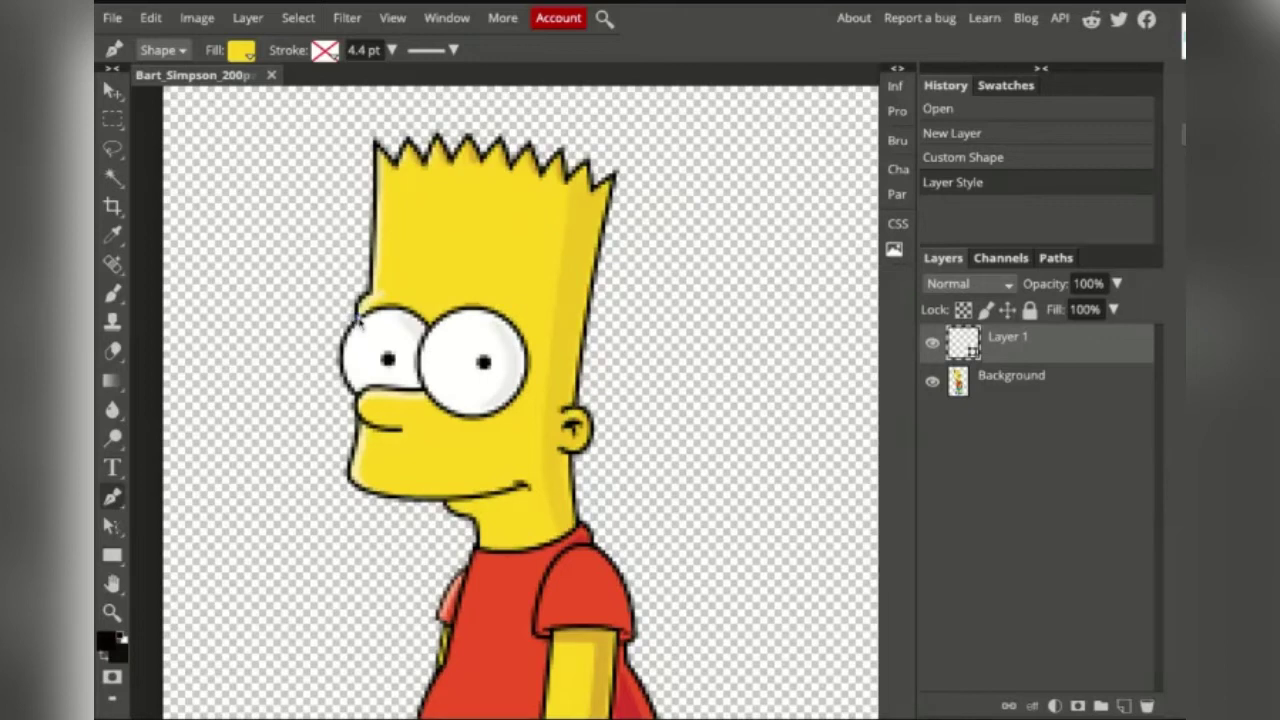
Start a yellow Pen shape at the brow above the far eye and trace the forehead edge up to the first hair spike.
left_click(358, 318)
left_click(364, 300)
left_click(374, 299)
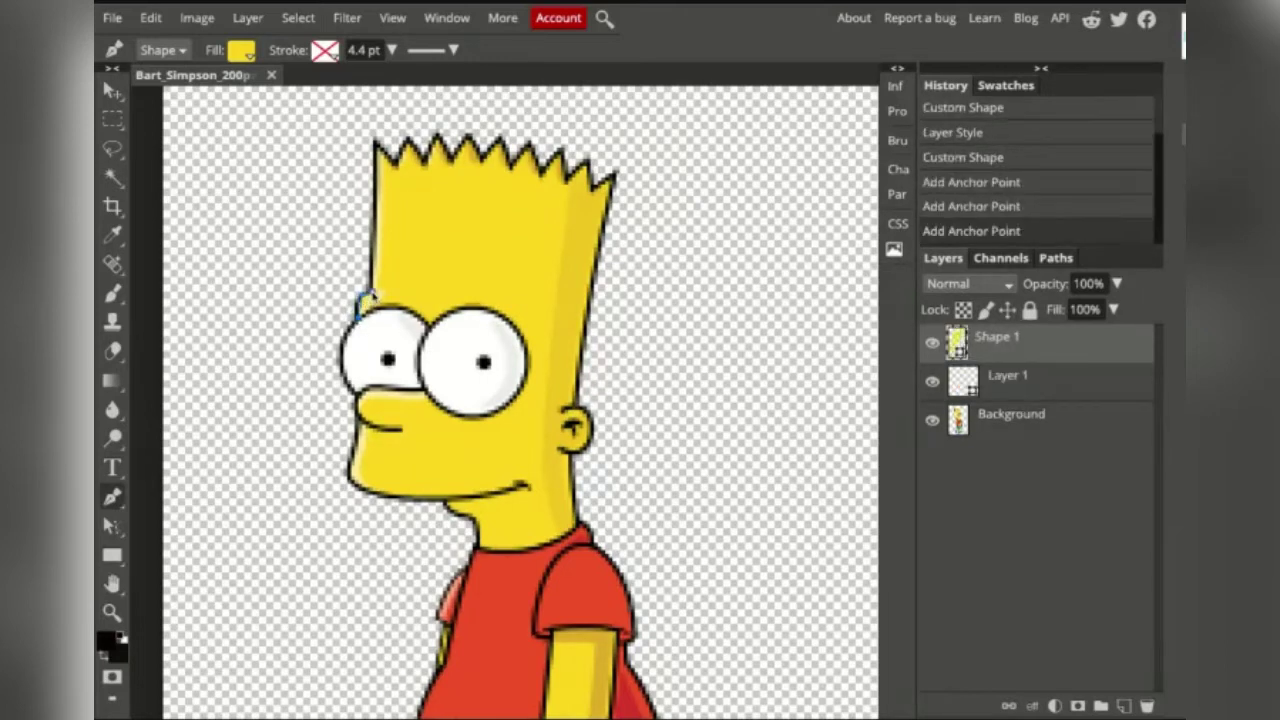
left_click(376, 142)
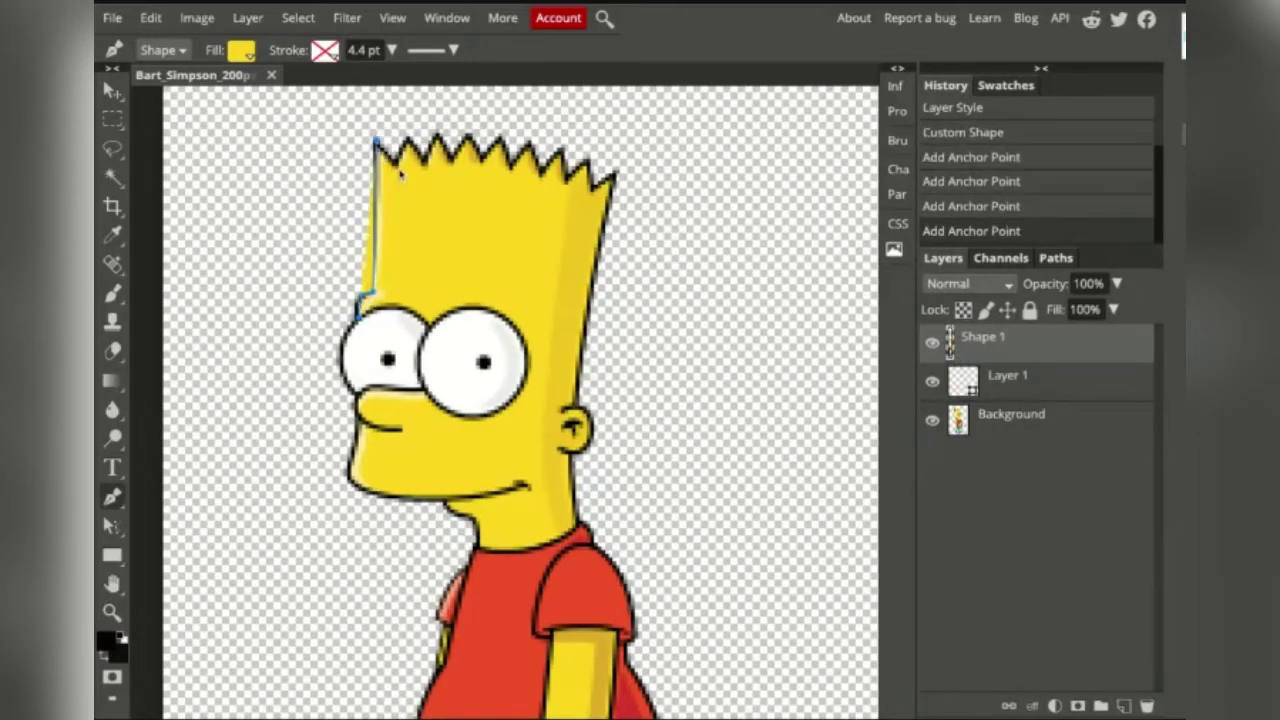
Continue the yellow Pen path along the zigzag hair spikes from the front spike to the rear tip of the head.
left_click(396, 166)
left_click(410, 140)
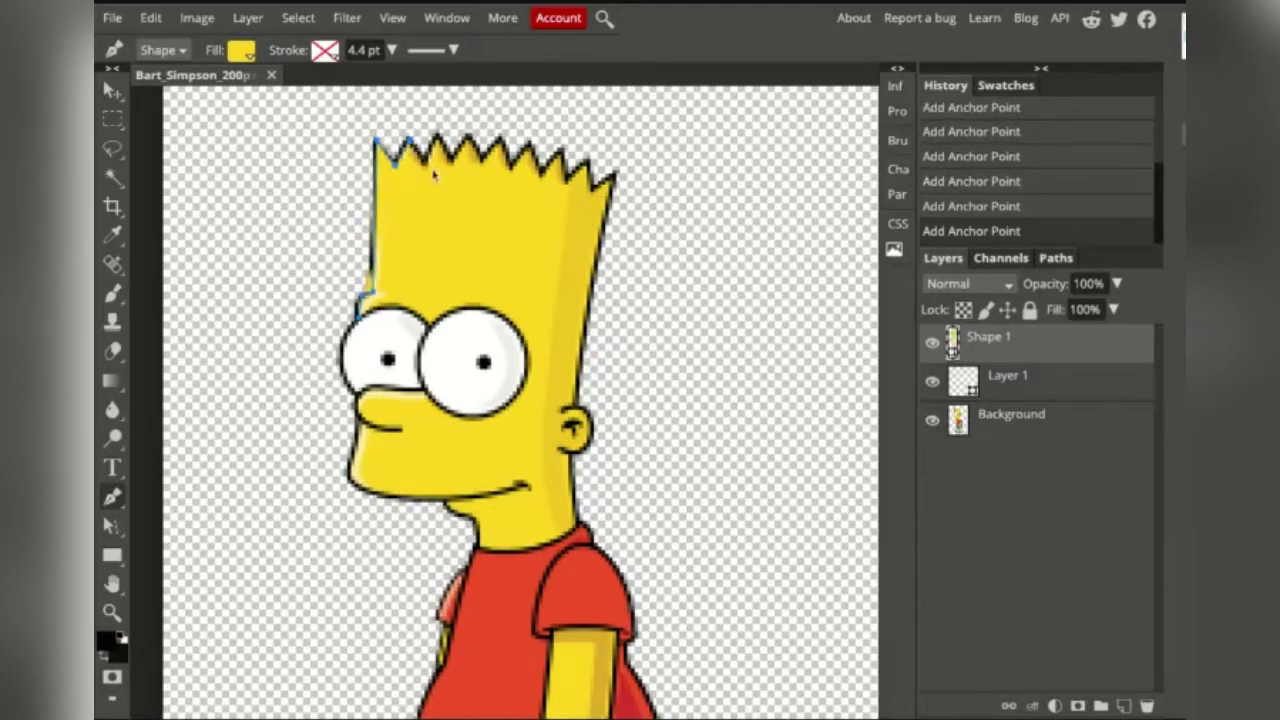
left_click(424, 164)
left_click(438, 135)
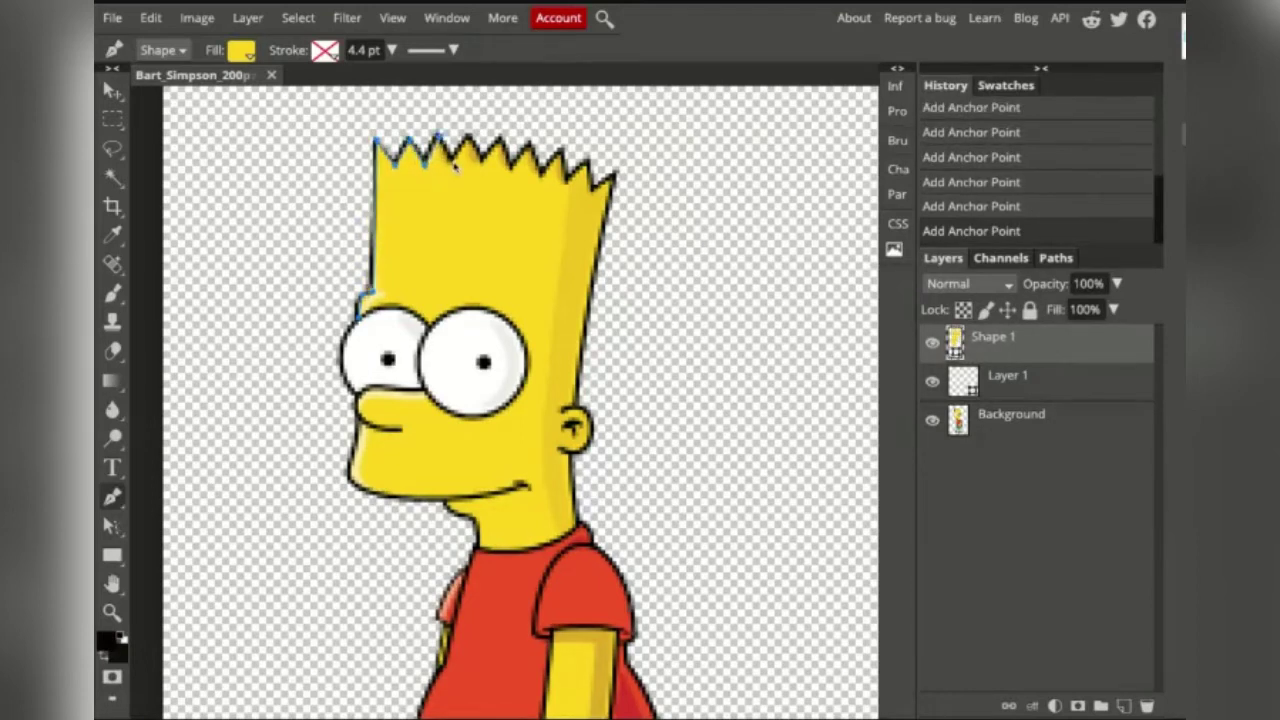
left_click(453, 164)
left_click(468, 135)
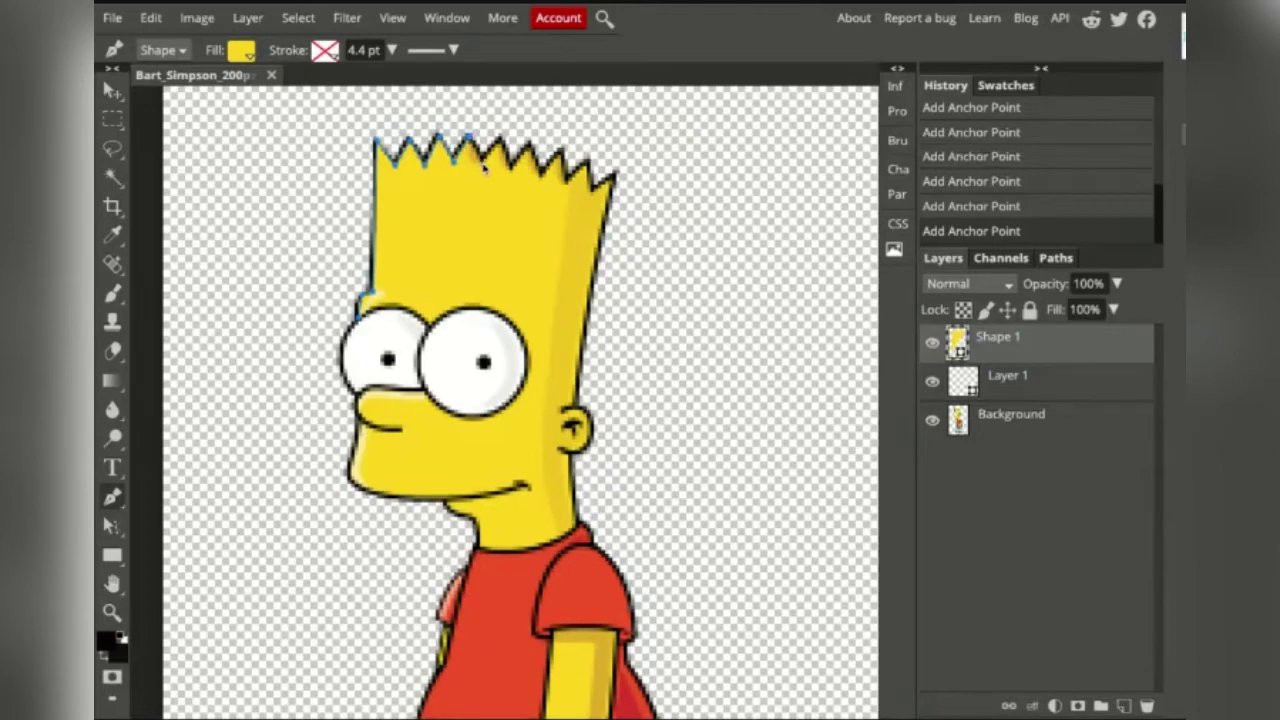
left_click(483, 163)
left_click(499, 137)
left_click(514, 163)
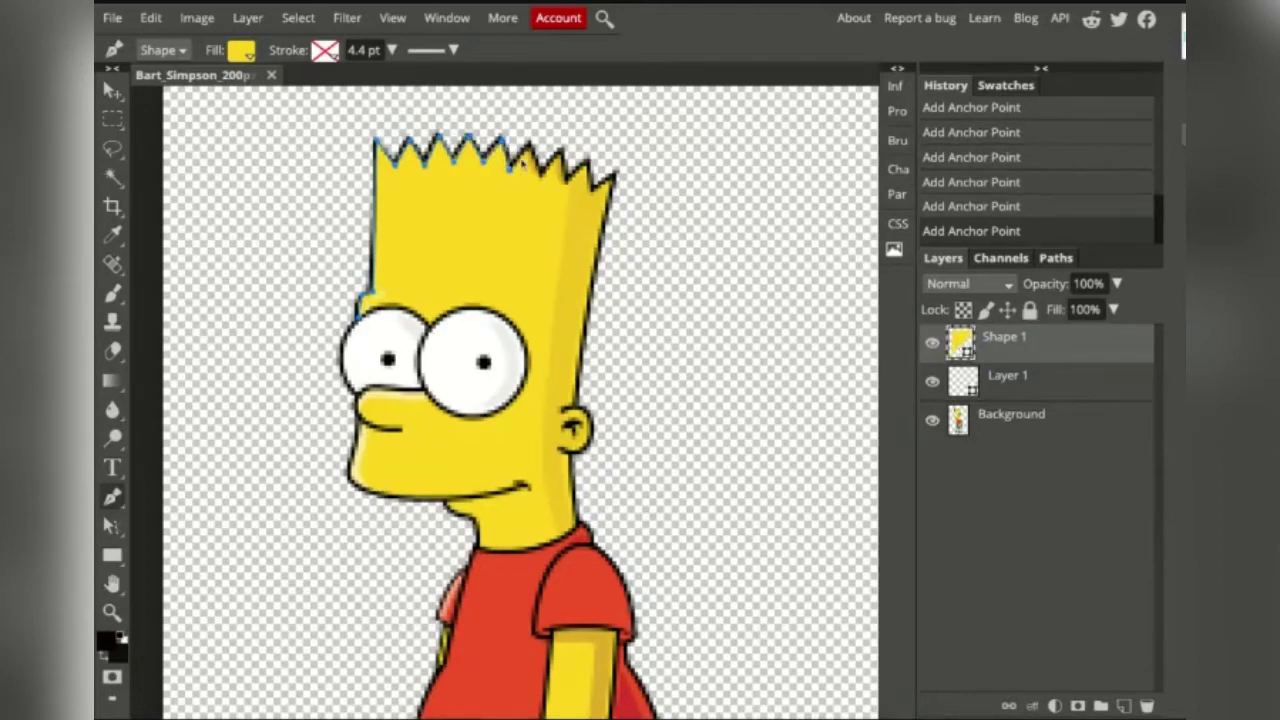
left_click(530, 144)
left_click(545, 170)
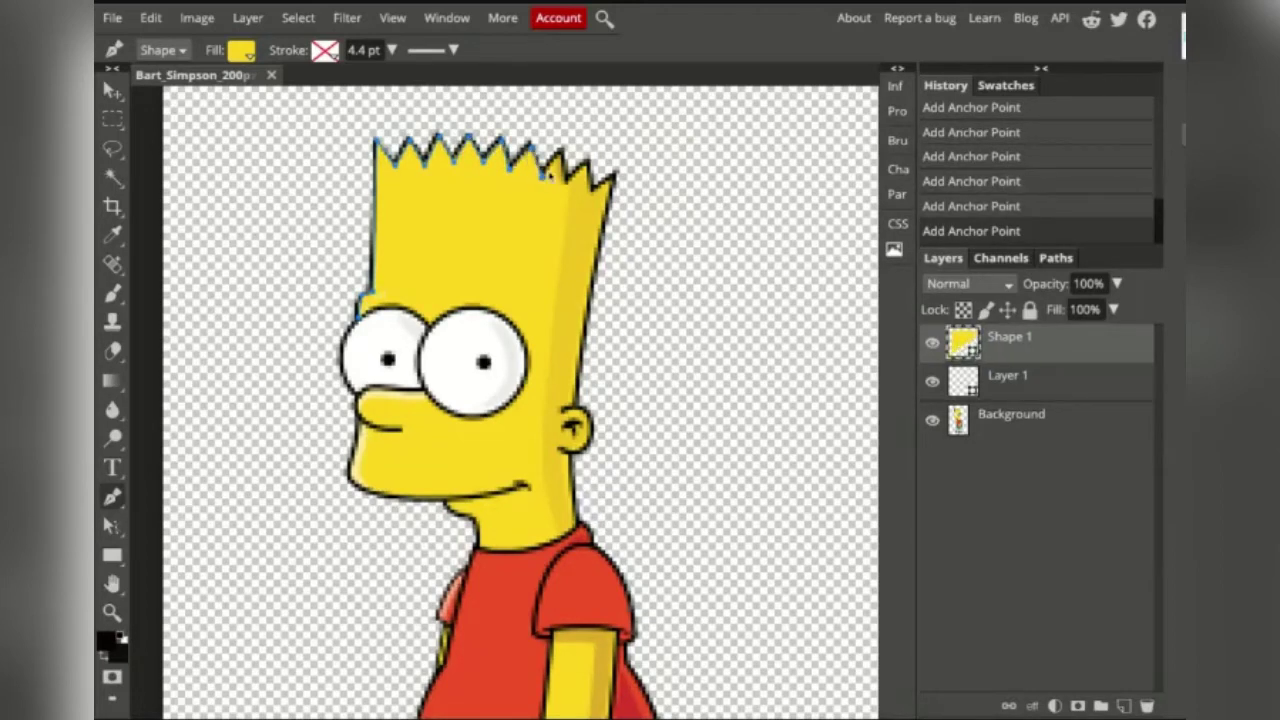
left_click(560, 151)
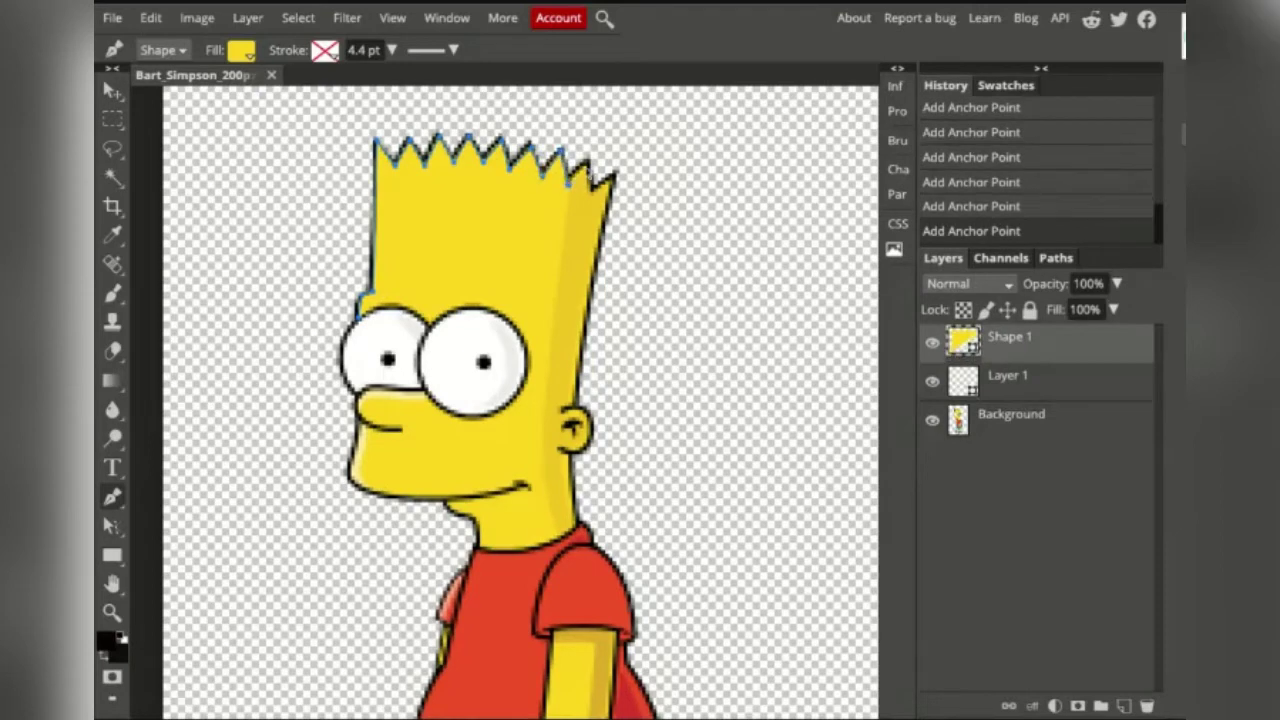
left_click(576, 180)
left_click(590, 163)
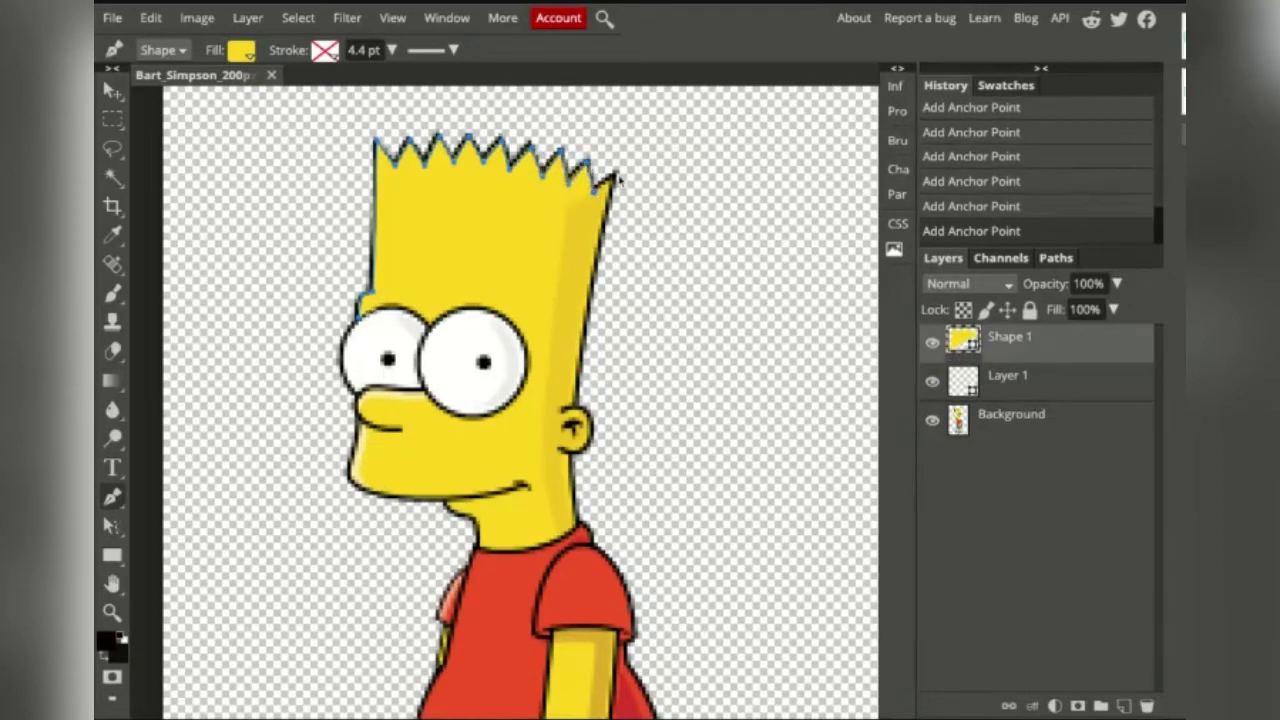
left_click(620, 176)
Extend the yellow path down the back of the head, around the ear and along the back of the neck to the collar.
left_click(600, 256)
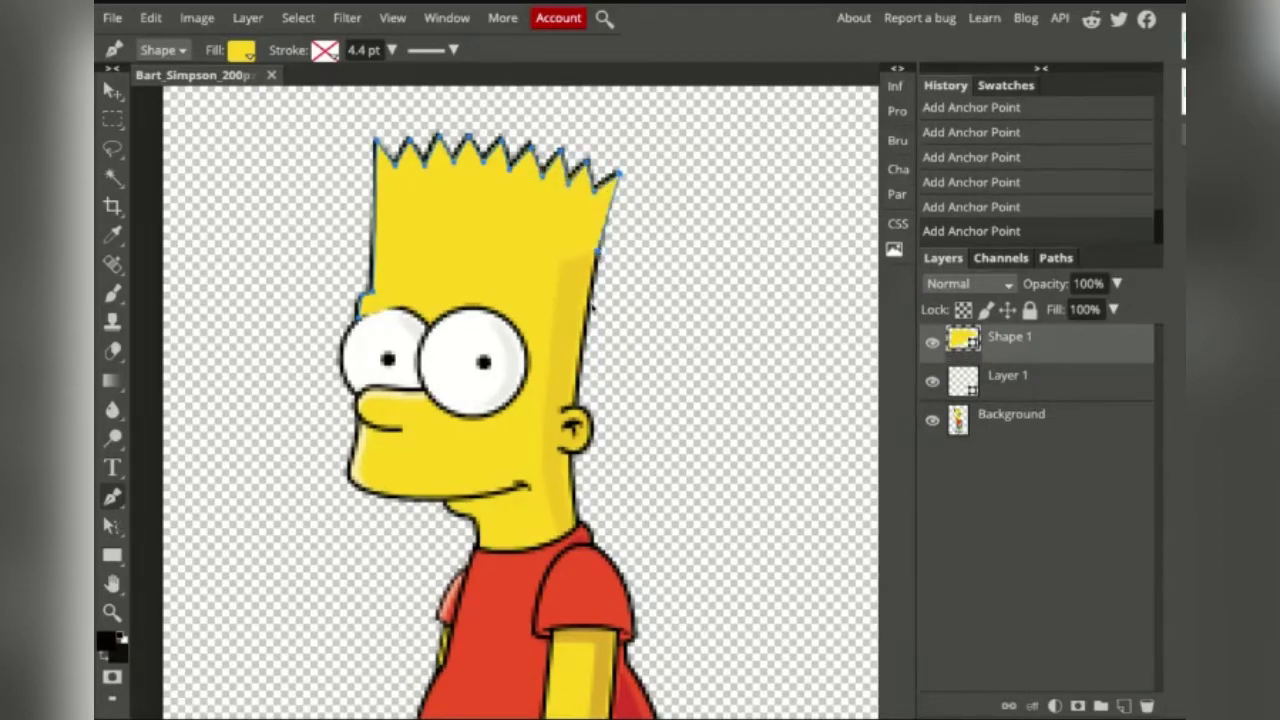
left_click(592, 318)
left_click(582, 356)
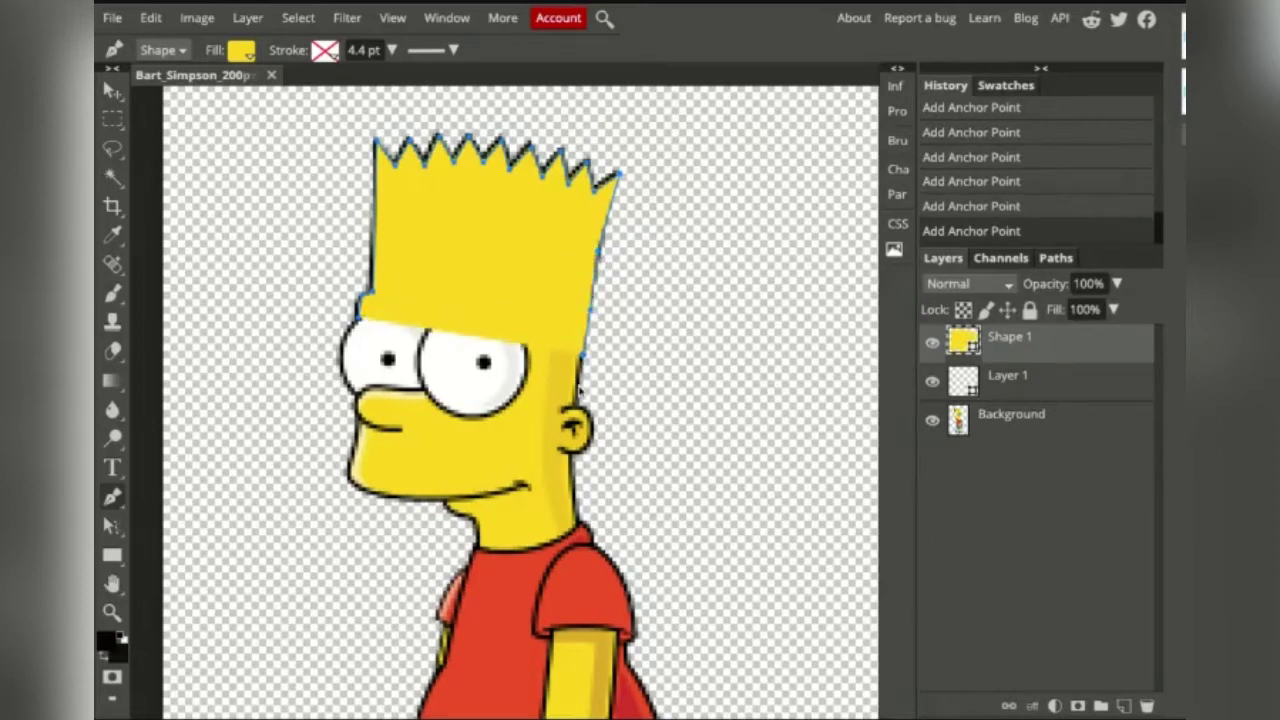
left_click(578, 390)
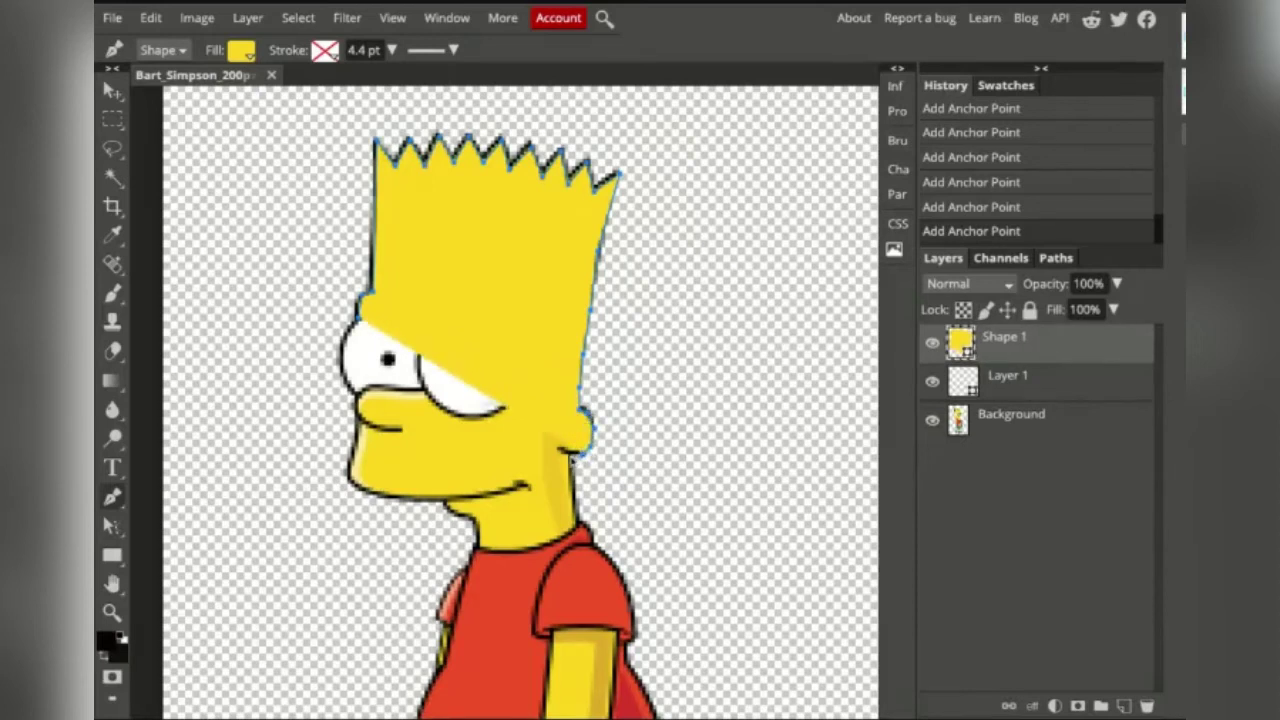
left_click(574, 472)
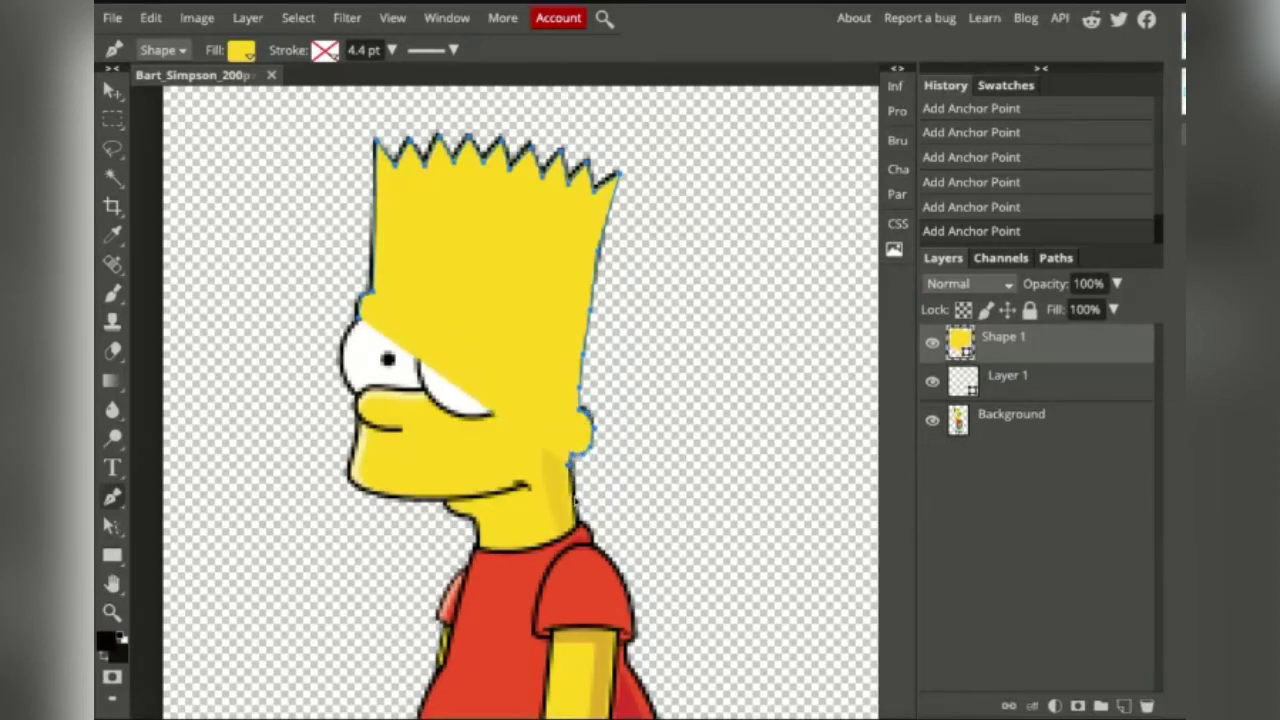
left_click(576, 500)
left_click(580, 524)
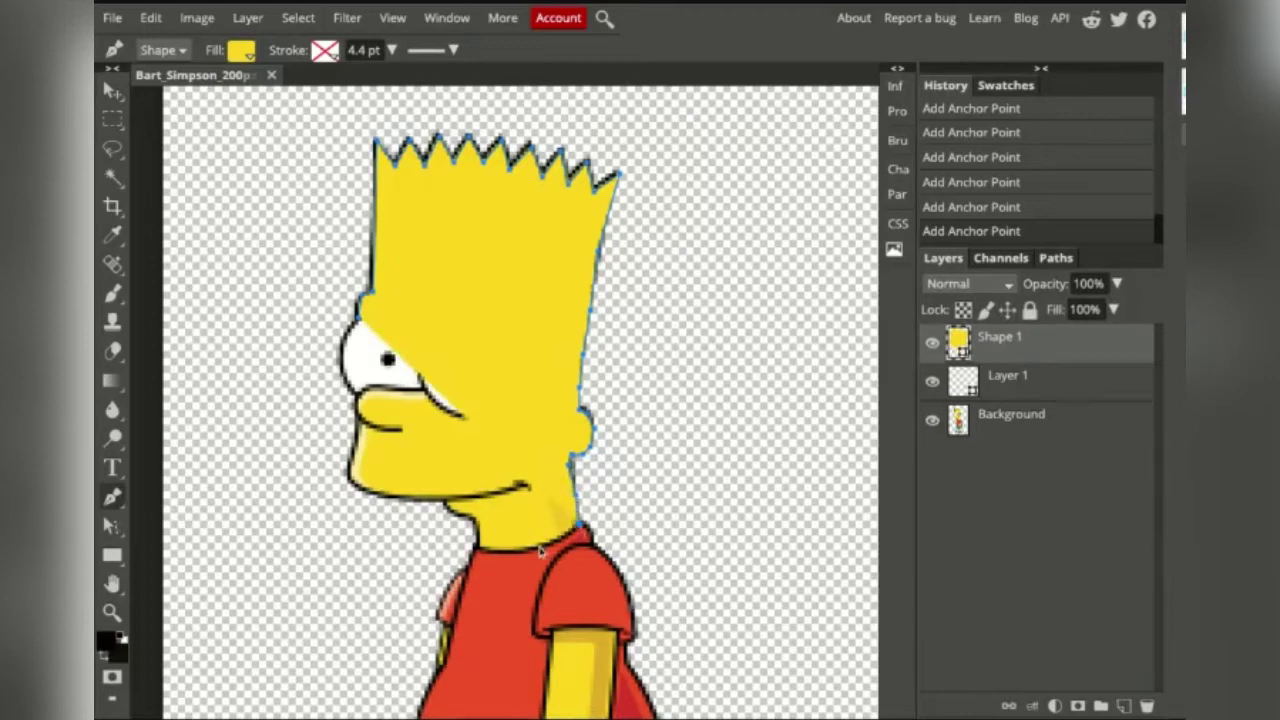
Trace the yellow path along the collar, up the front of the neck and around the chin and mouth to the nose.
left_click(544, 550)
left_click(490, 548)
left_click(476, 547)
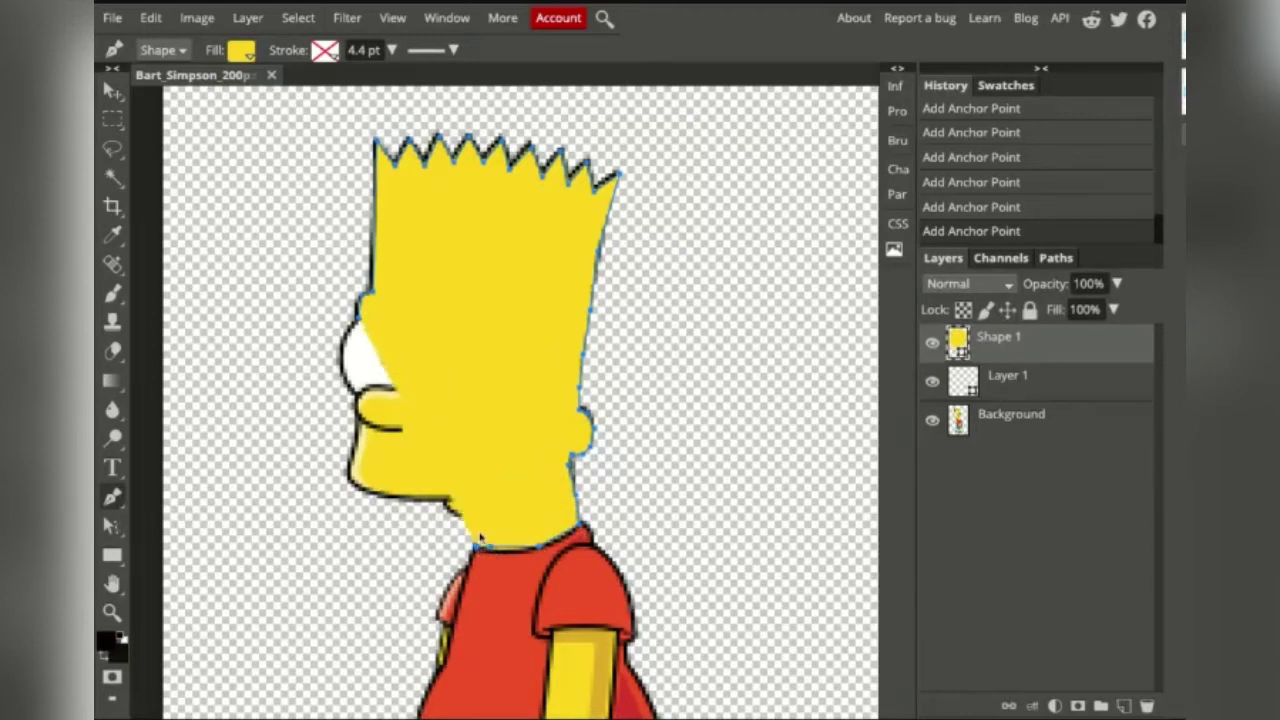
left_click(481, 526)
left_click(446, 504)
left_click(418, 501)
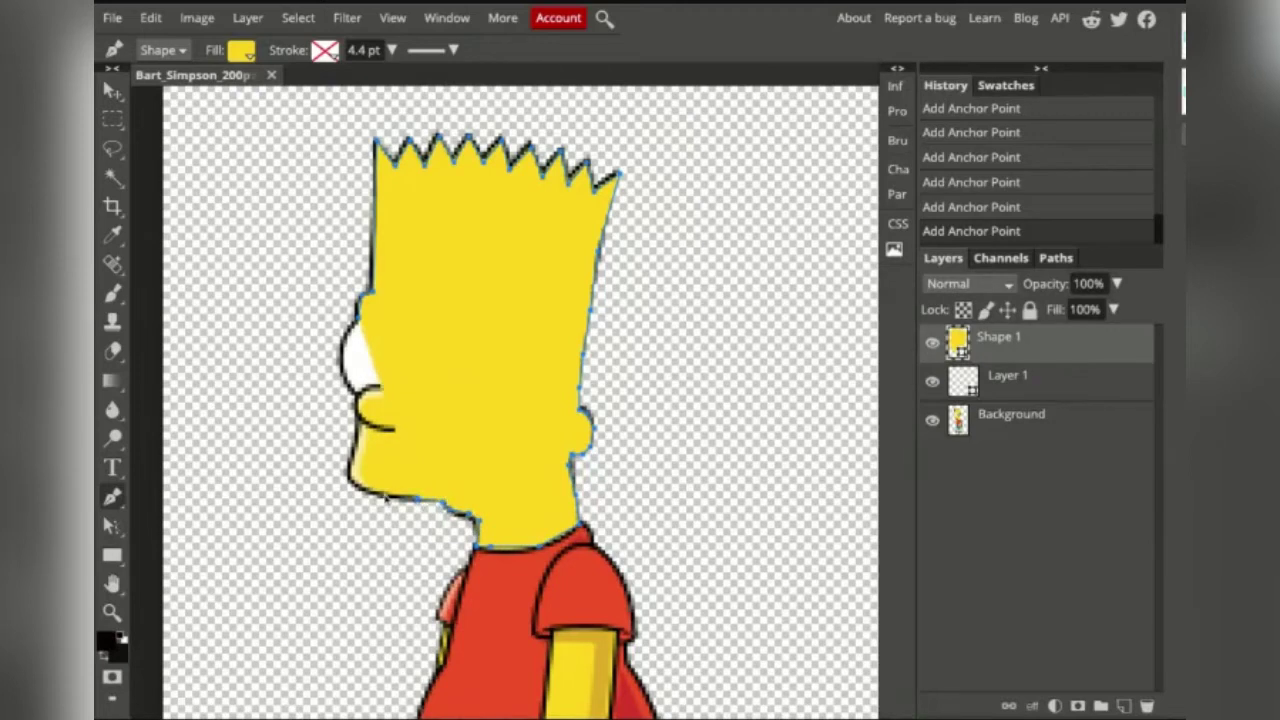
left_click(386, 497)
left_click(352, 487)
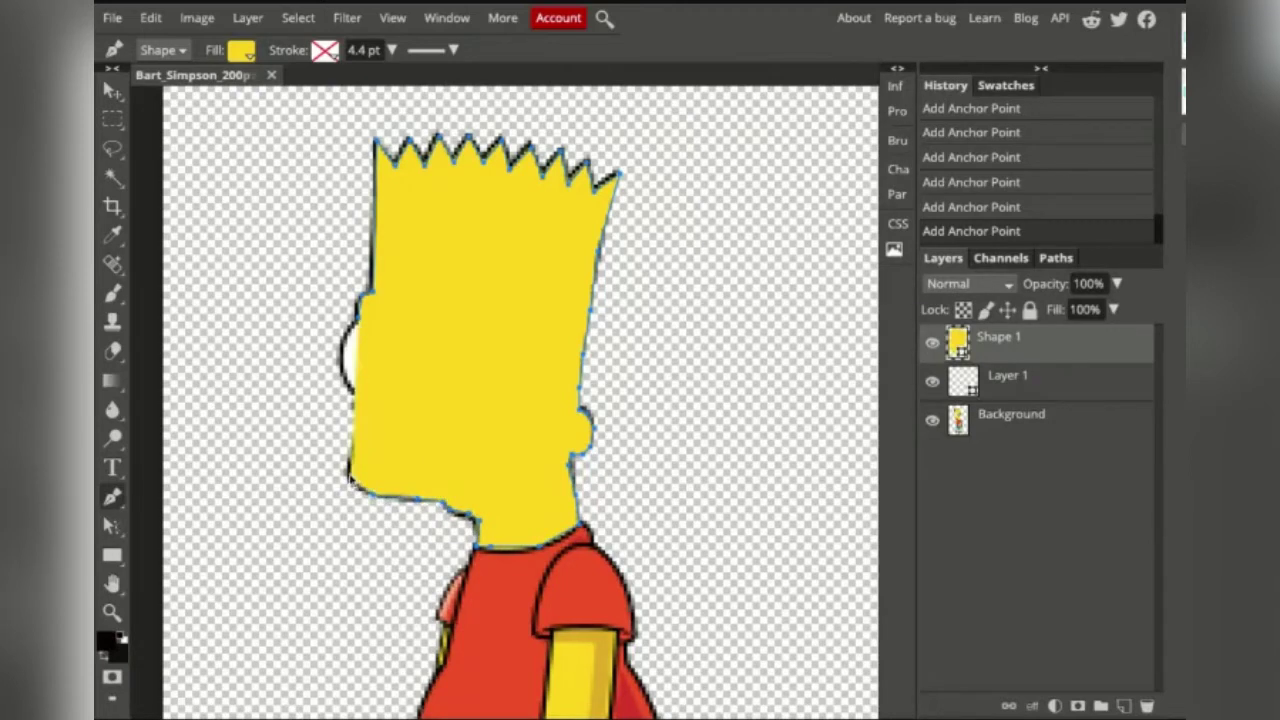
left_click(361, 442)
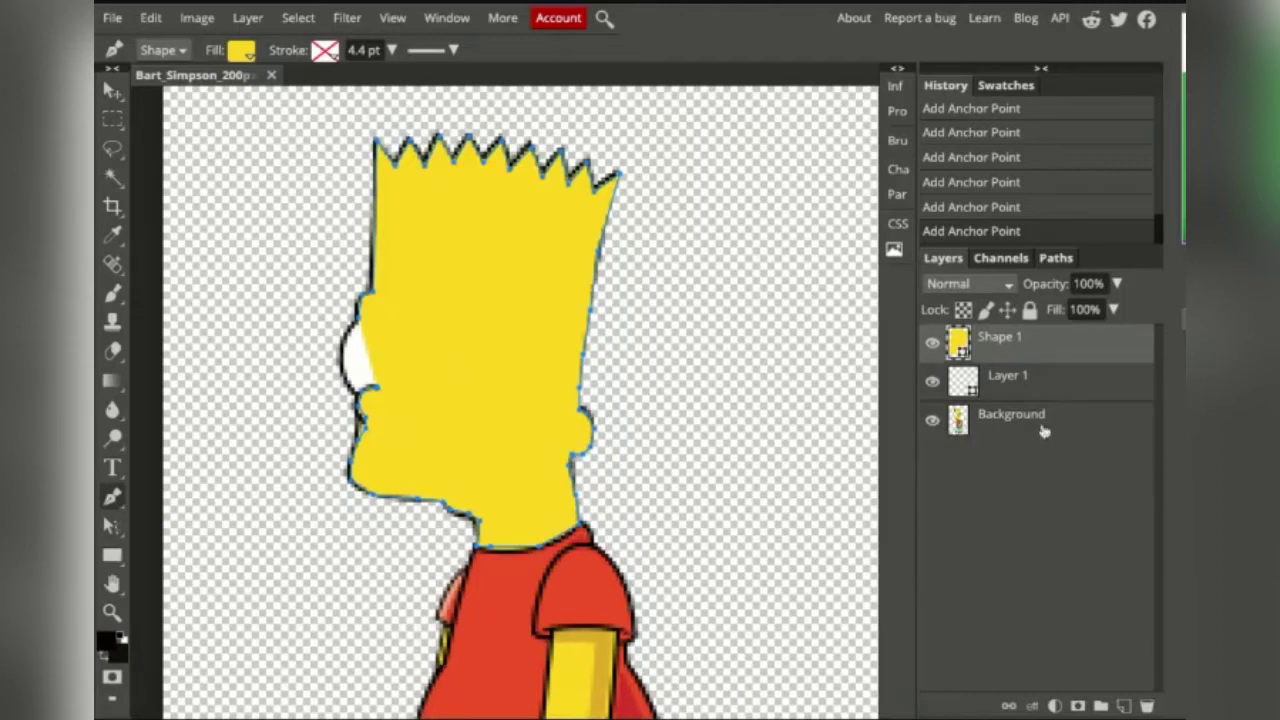
Preview the yellow head shape without the Background image, and hide the Shape 1 layer to expose the original face.
left_click(933, 424)
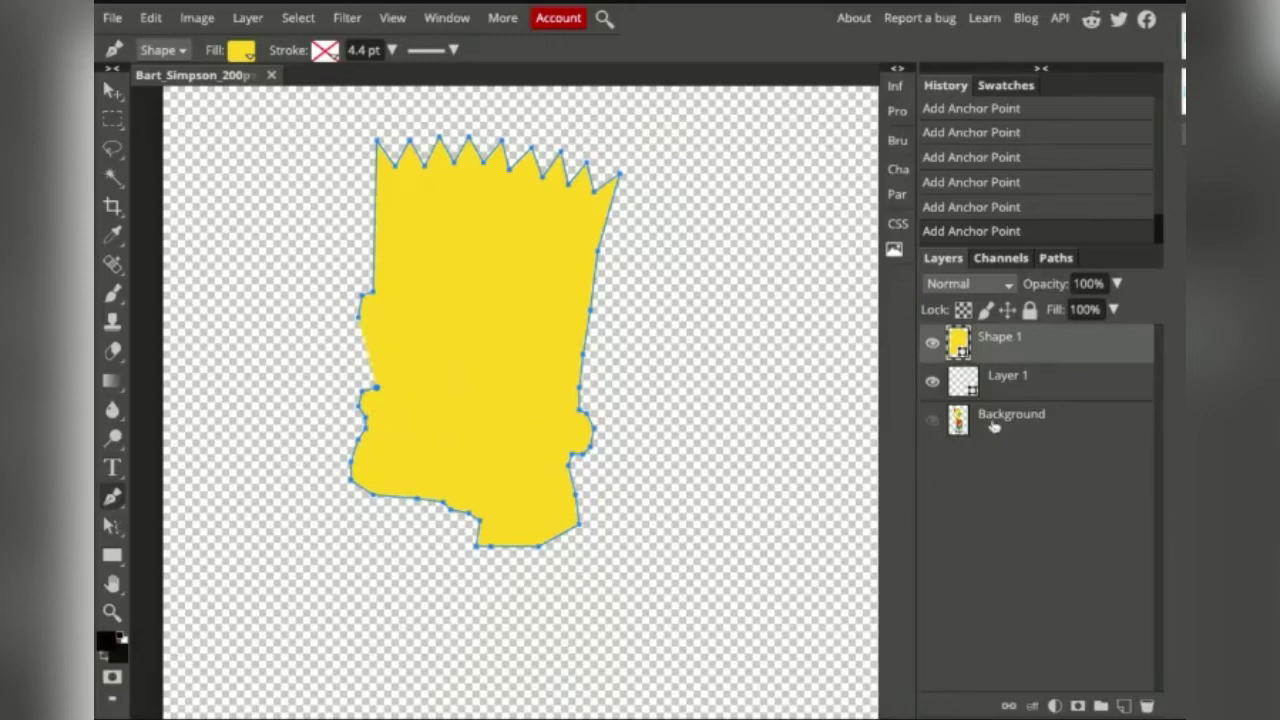
left_click(933, 423)
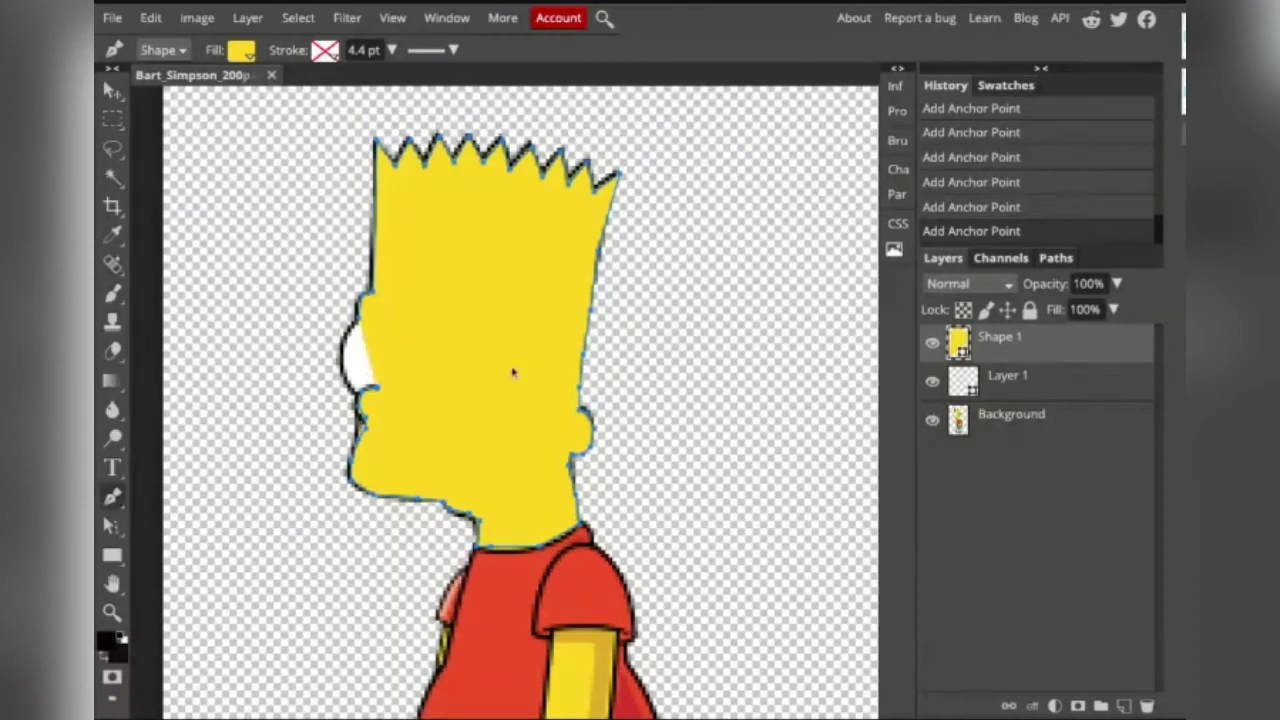
left_click(933, 344)
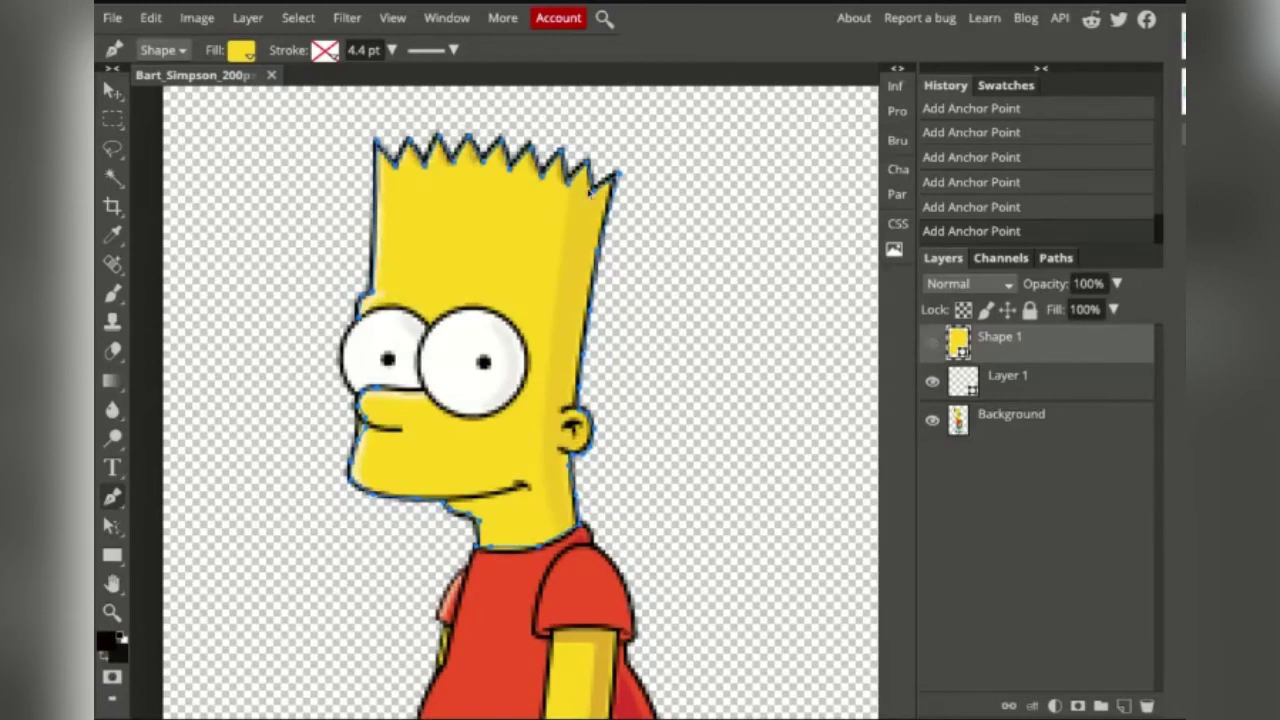
Add a new empty layer above Shape 1 for the eyes.
left_click(244, 19)
mouse_move(262, 45)
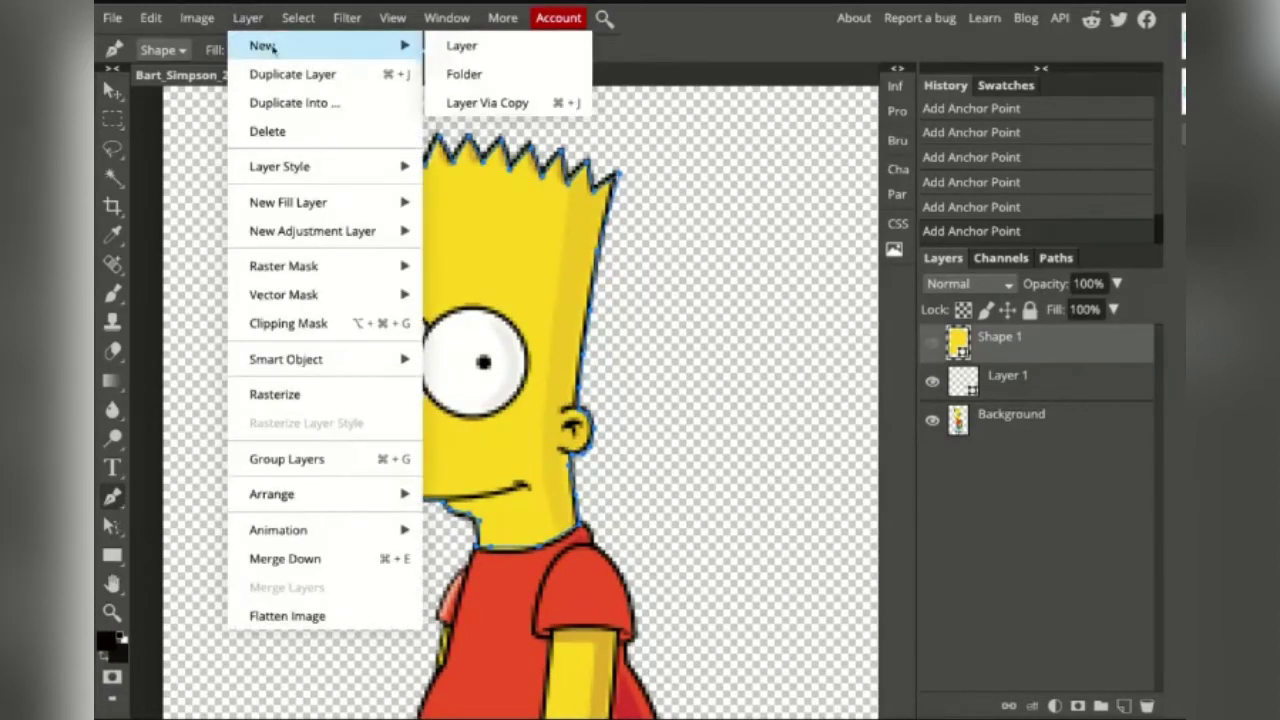
left_click(462, 46)
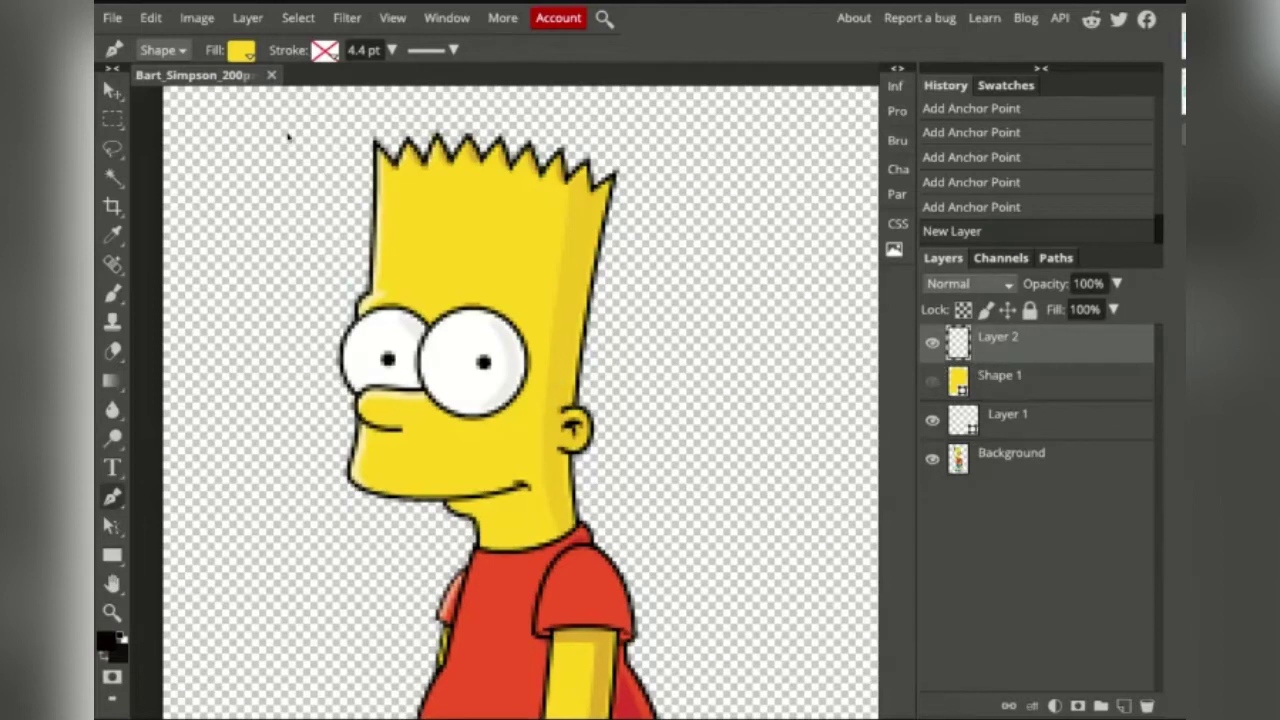
Set the Pen tool's shape fill colour to white.
left_click(246, 54)
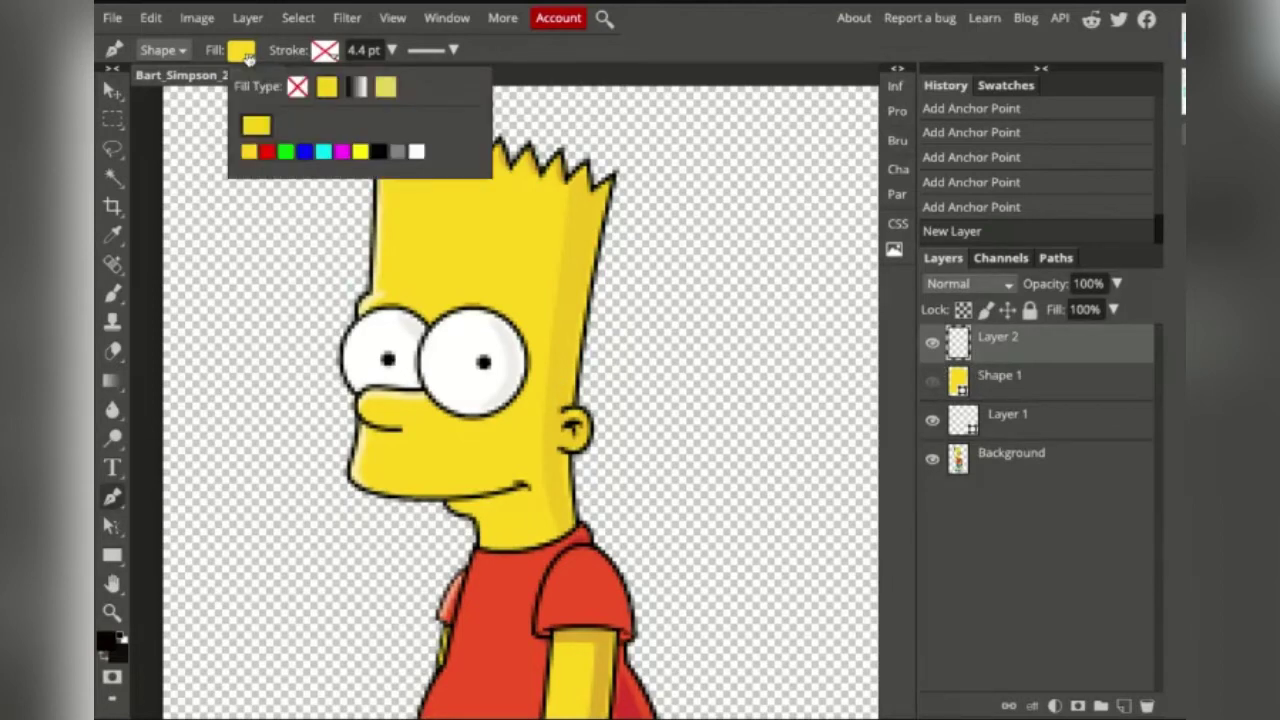
left_click(259, 132)
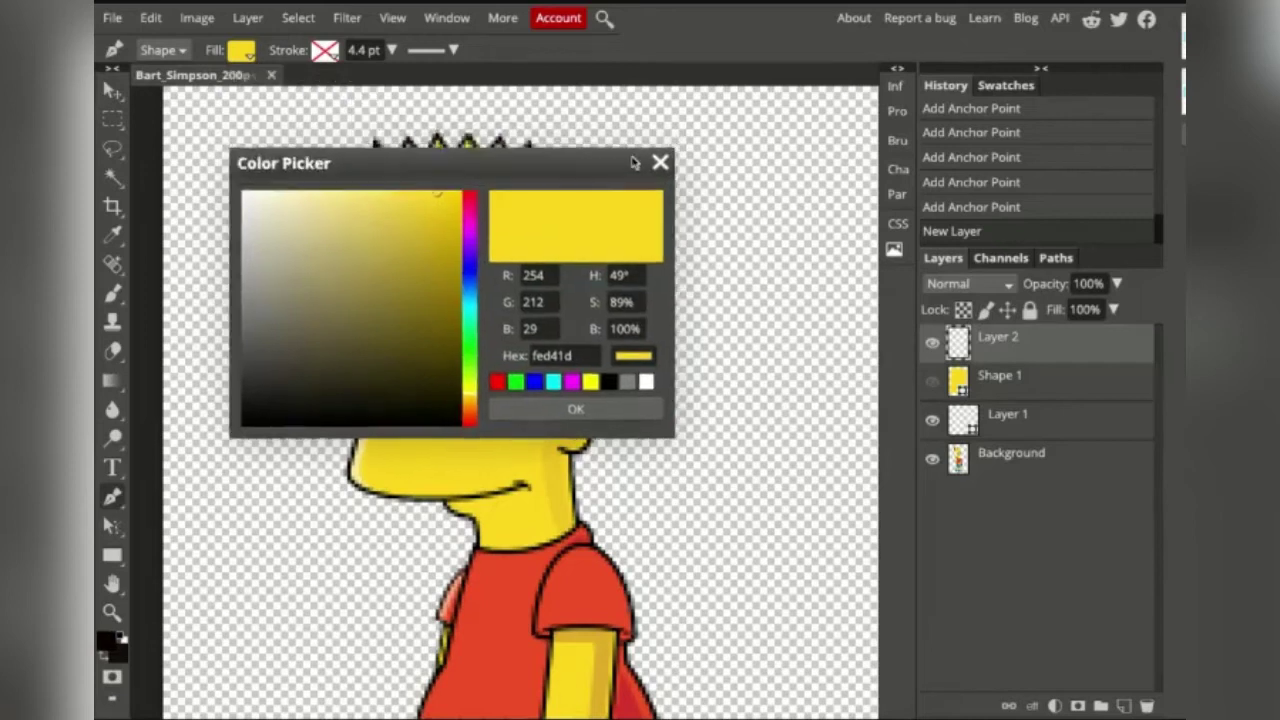
left_click_drag(647, 162, 455, 378)
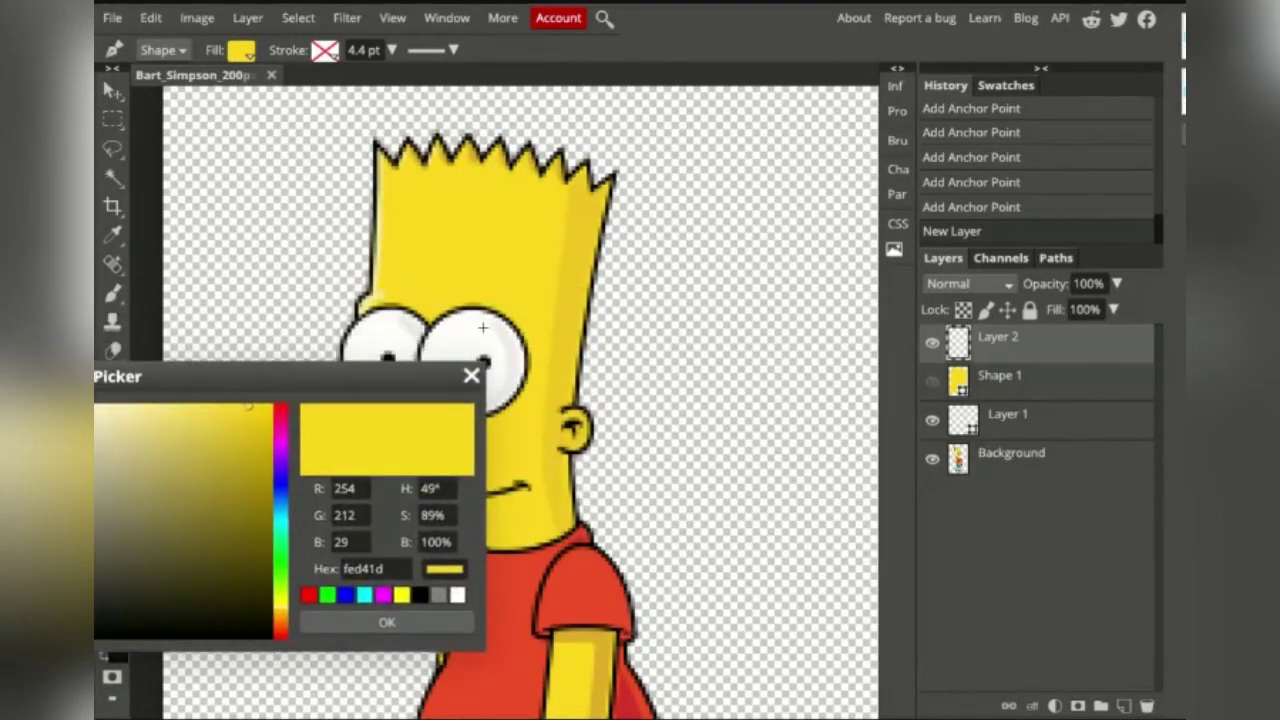
left_click(457, 595)
left_click(387, 622)
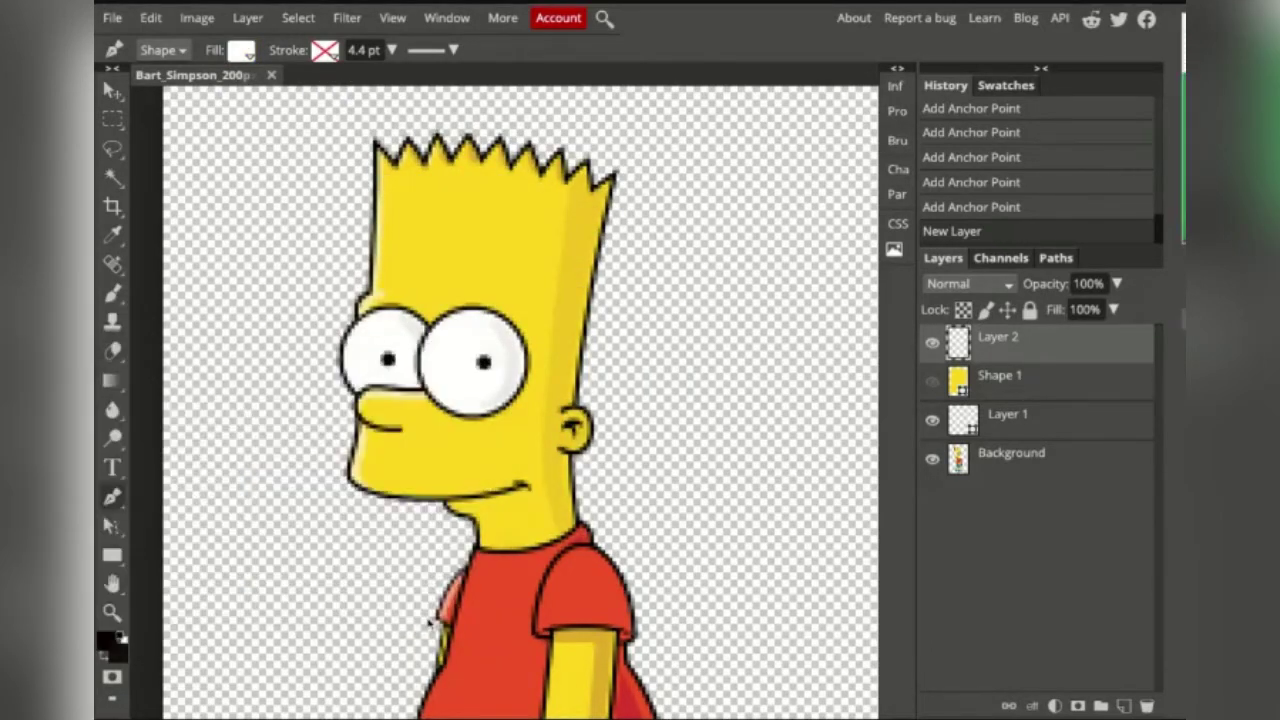
Start a white Pen shape where the eyes meet above the nose and trace around the far eye to its upper edge.
left_click(422, 392)
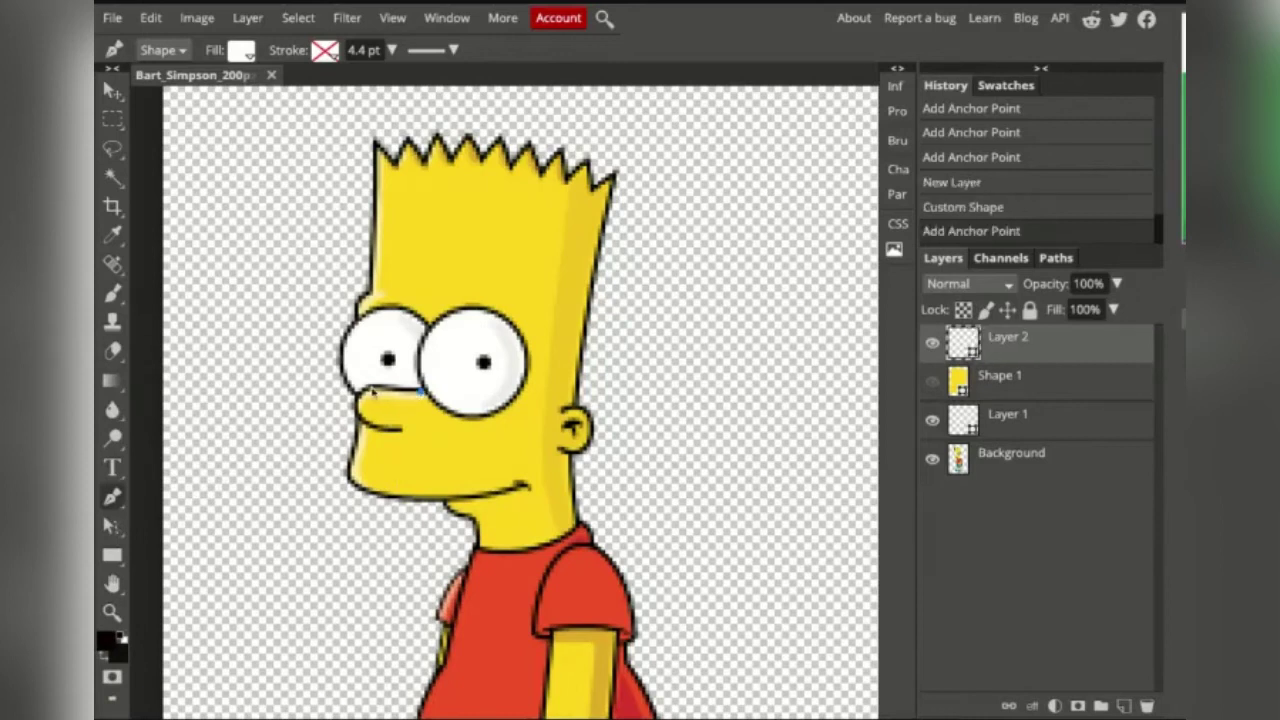
left_click(363, 392)
left_click(348, 384)
left_click(340, 360)
left_click(344, 338)
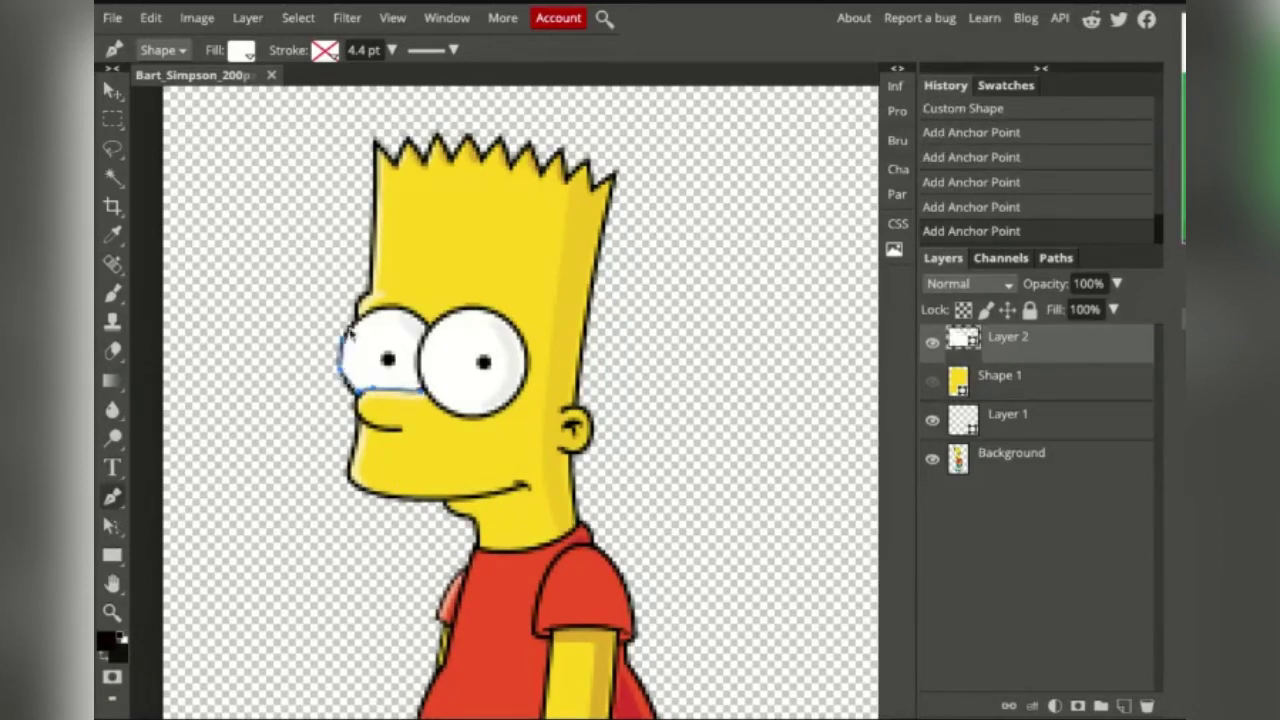
left_click(367, 322)
left_click(383, 310)
left_click(408, 310)
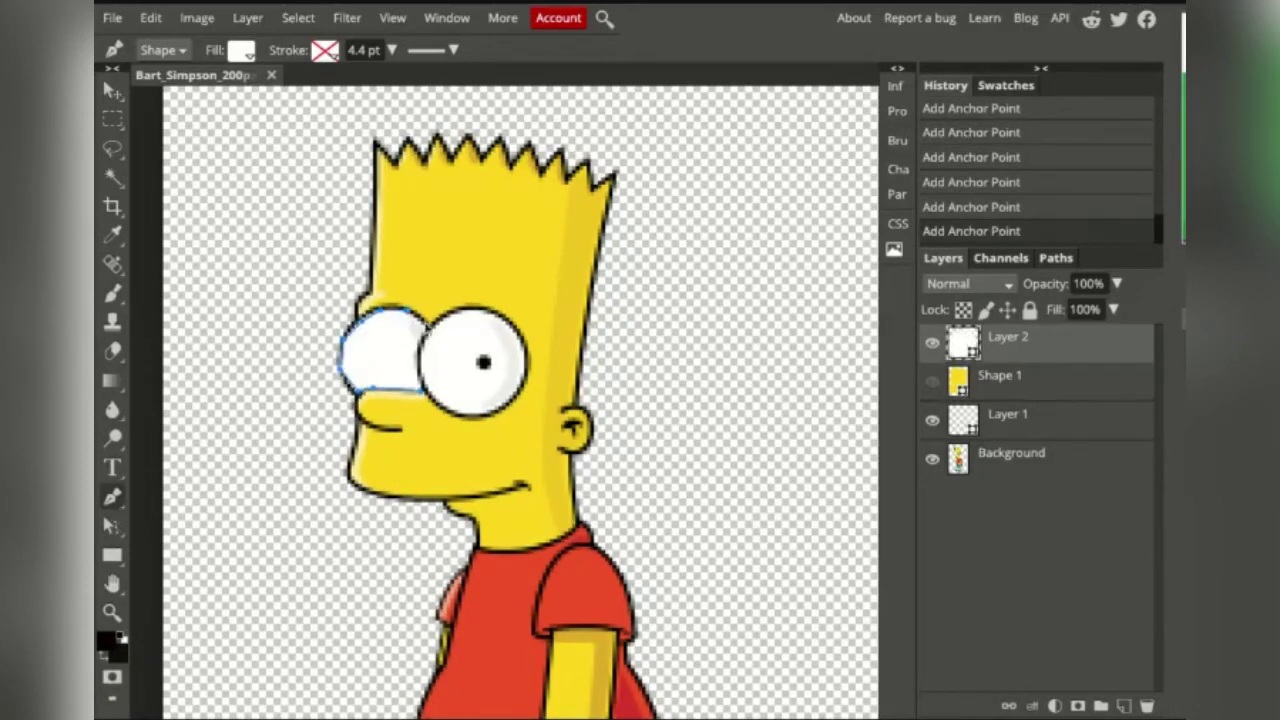
Continue the white path over the dip between the eyes and around the near eye back to the starting point.
left_click(427, 321)
left_click(440, 316)
left_click(462, 308)
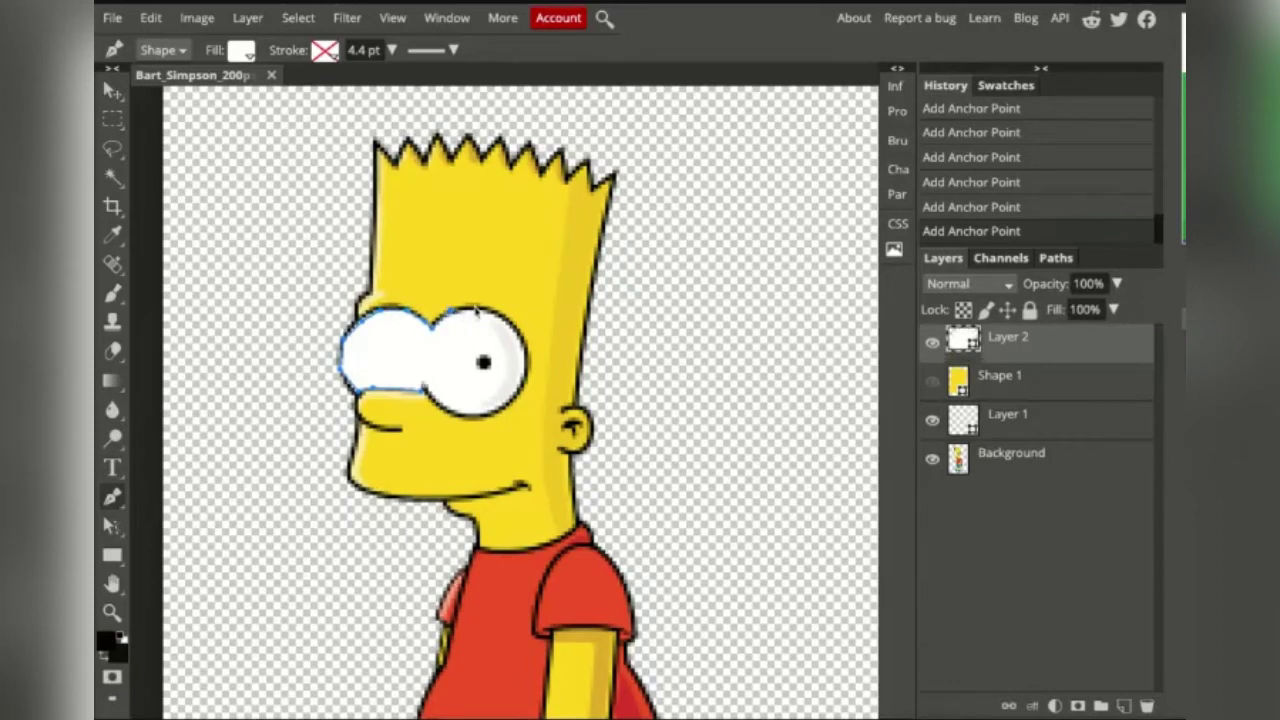
left_click(486, 306)
left_click(506, 314)
left_click(519, 329)
left_click(527, 353)
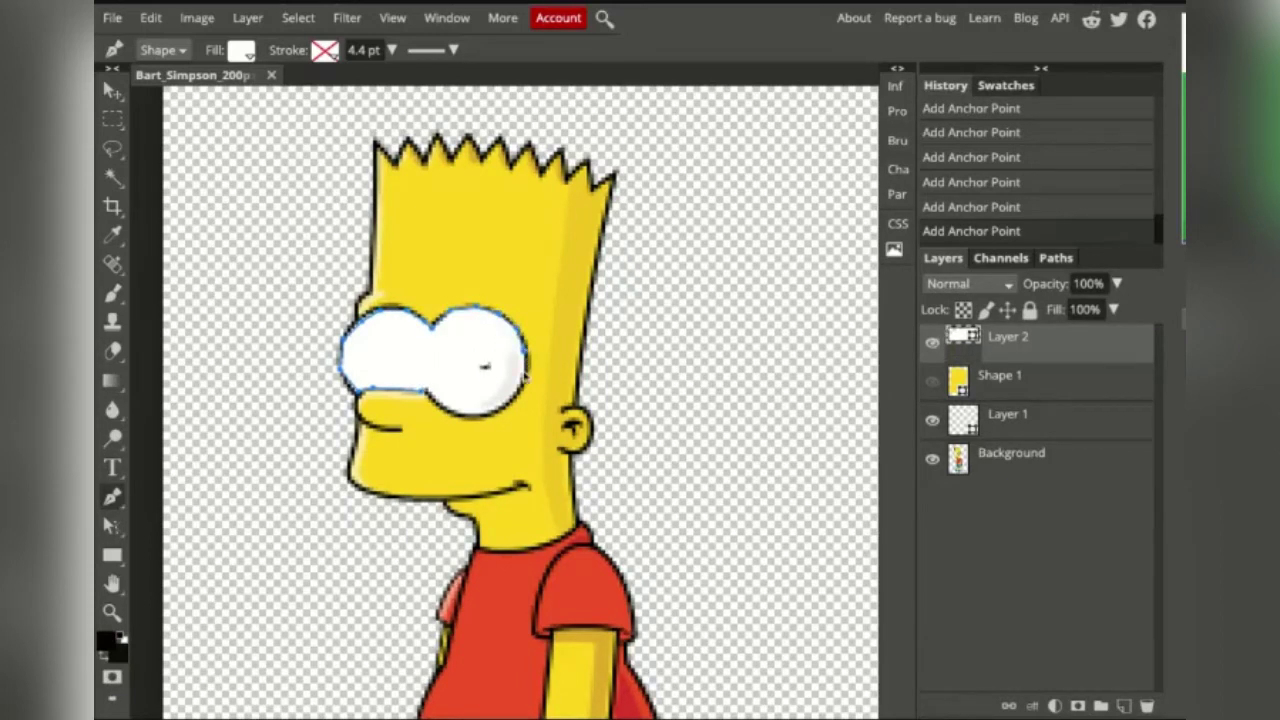
left_click(521, 396)
left_click(488, 420)
left_click(466, 421)
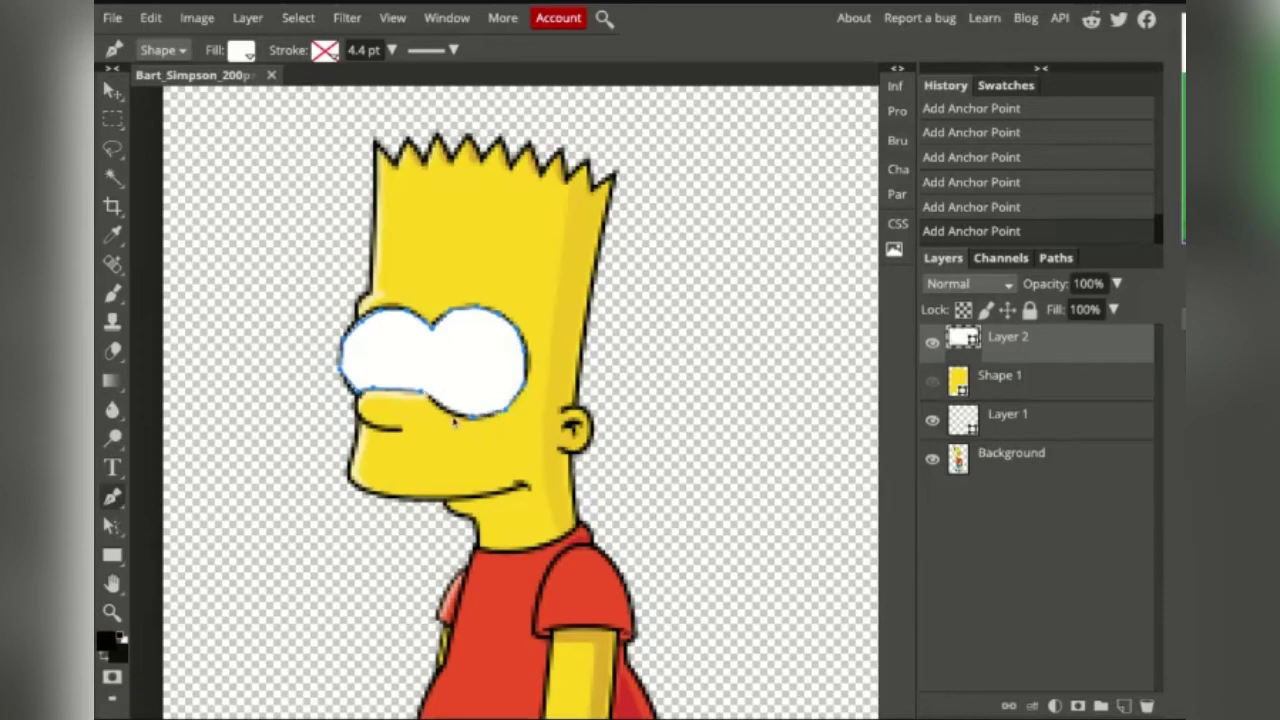
left_click(442, 414)
Show the Shape 1 layer and hide the Background so only the traced head and eye shapes are displayed.
left_click(932, 383)
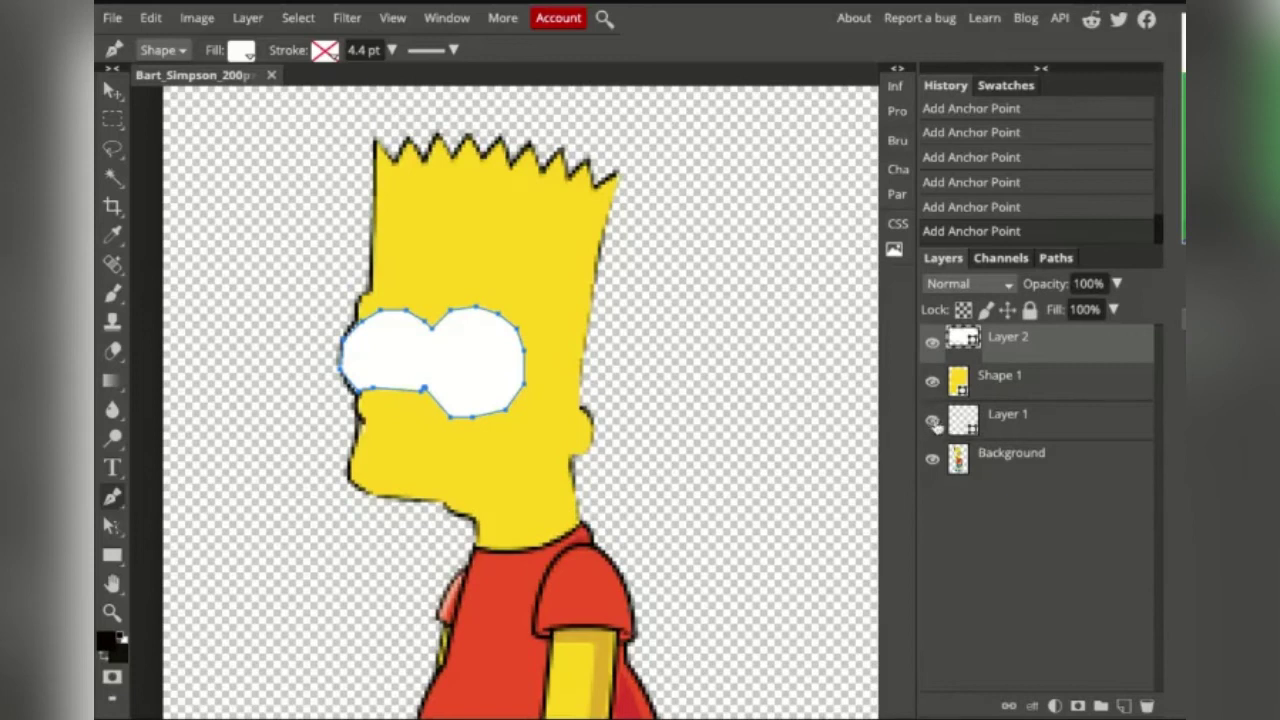
left_click(932, 460)
left_click(933, 423)
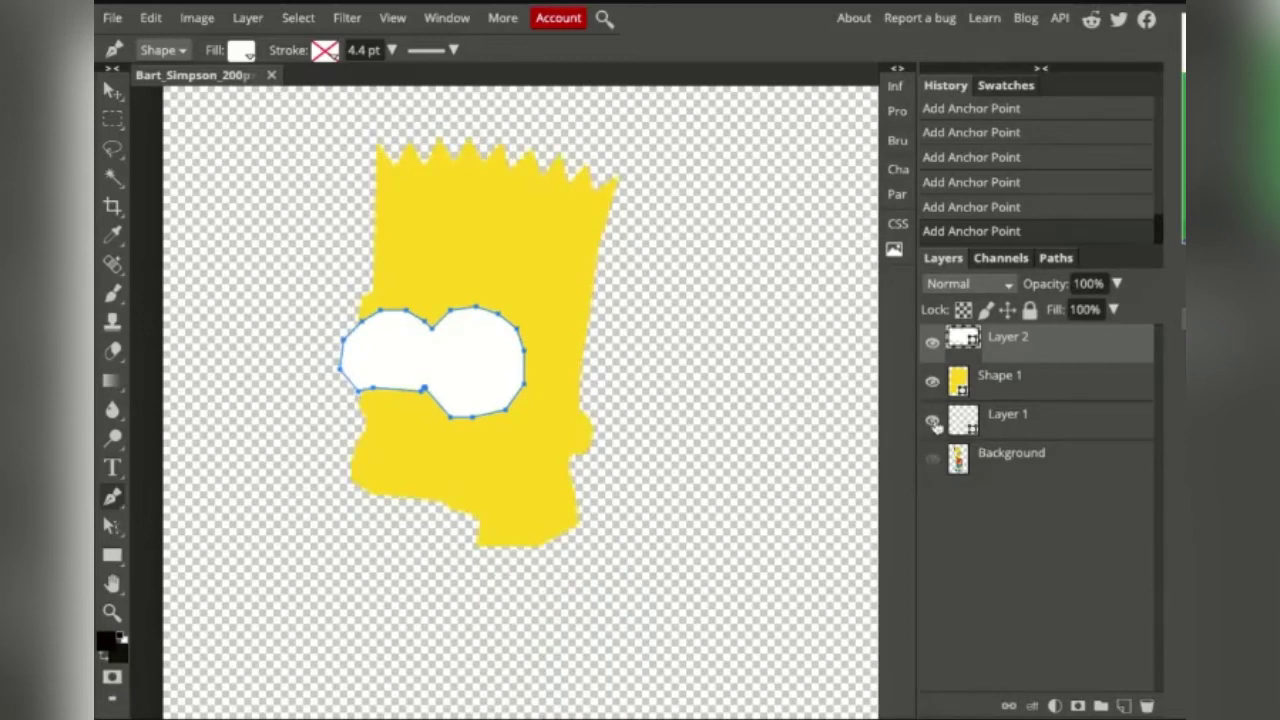
left_click(933, 423)
Try the white eye layer beneath Shape 1 in the layer order, and return it above Shape 1.
left_click_drag(1015, 348, 1015, 400)
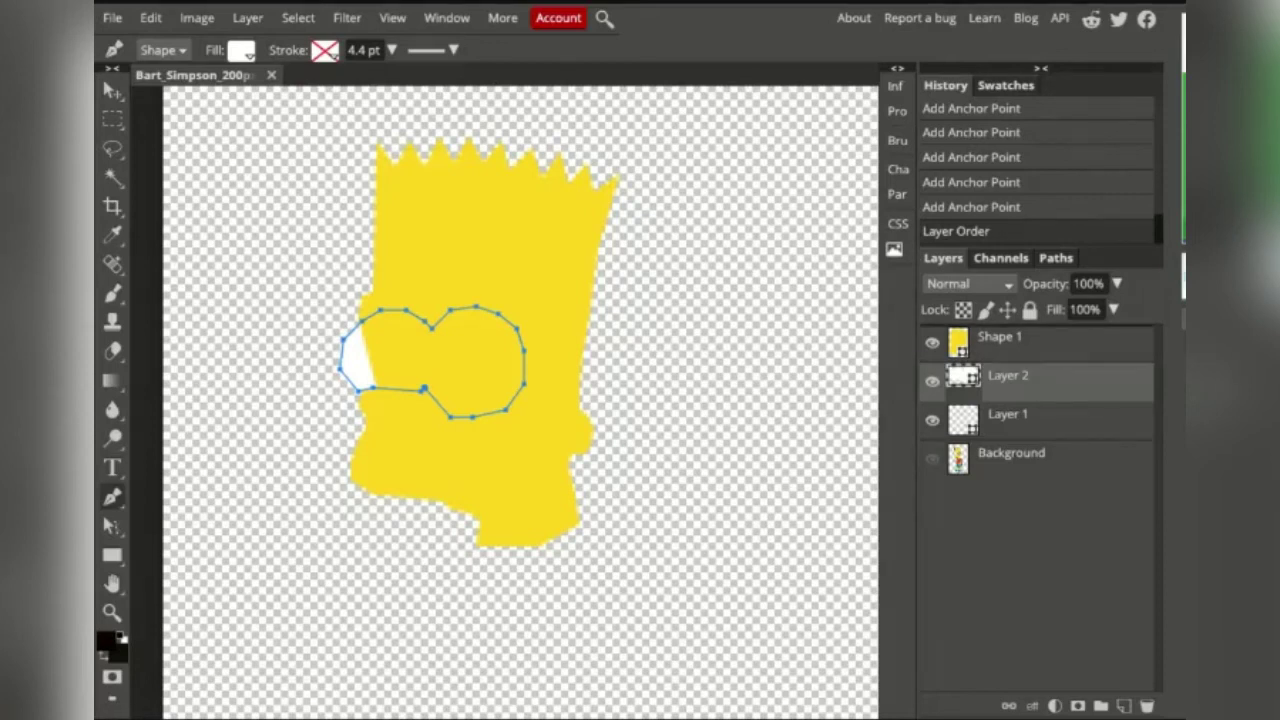
key("ctrl+]")
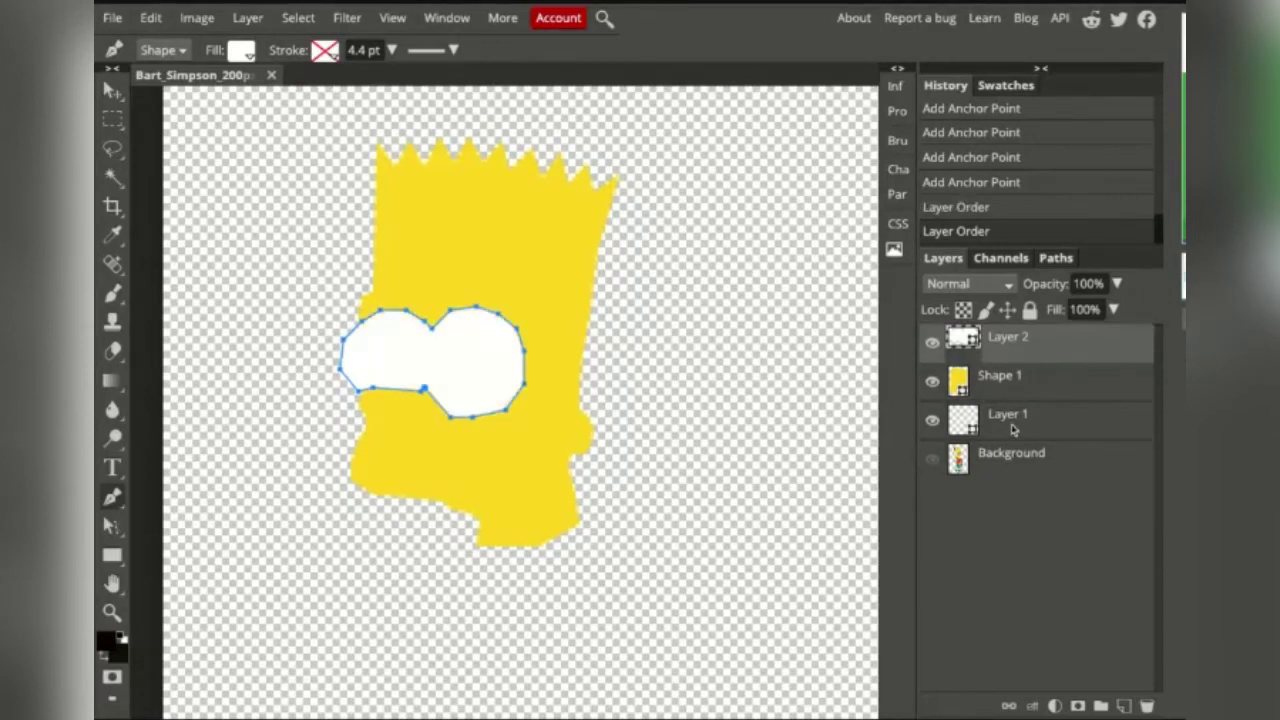
Show the Background image again and add a new layer above Layer 2.
left_click(932, 461)
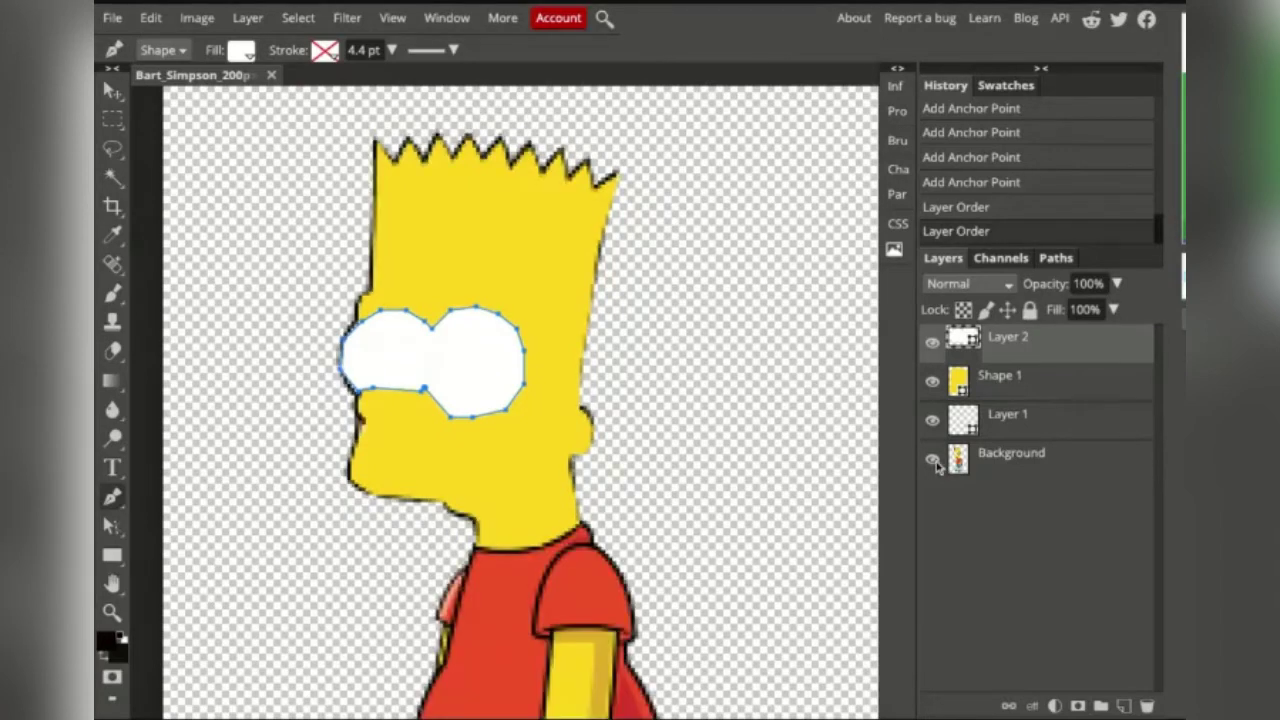
left_click(248, 18)
mouse_move(262, 45)
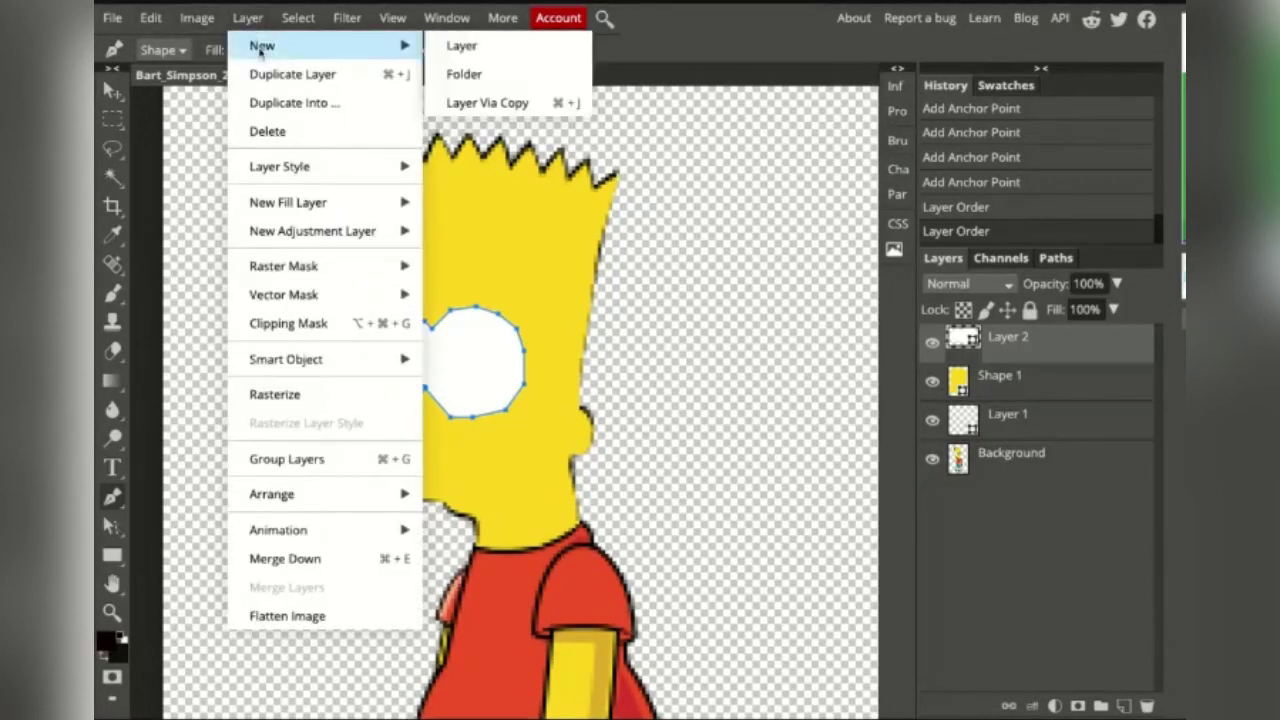
left_click(461, 46)
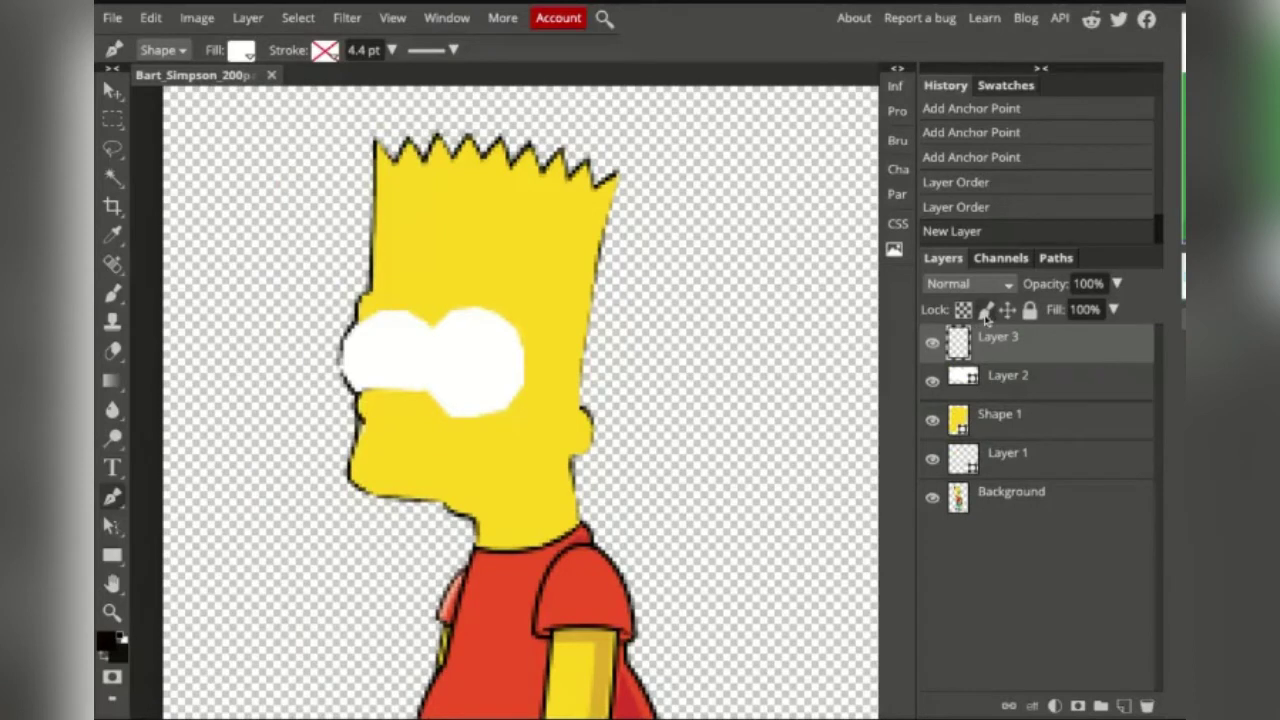
Hide Layer 2 and Shape 1 to expose the original face, and switch to the Brush tool.
left_click(933, 381)
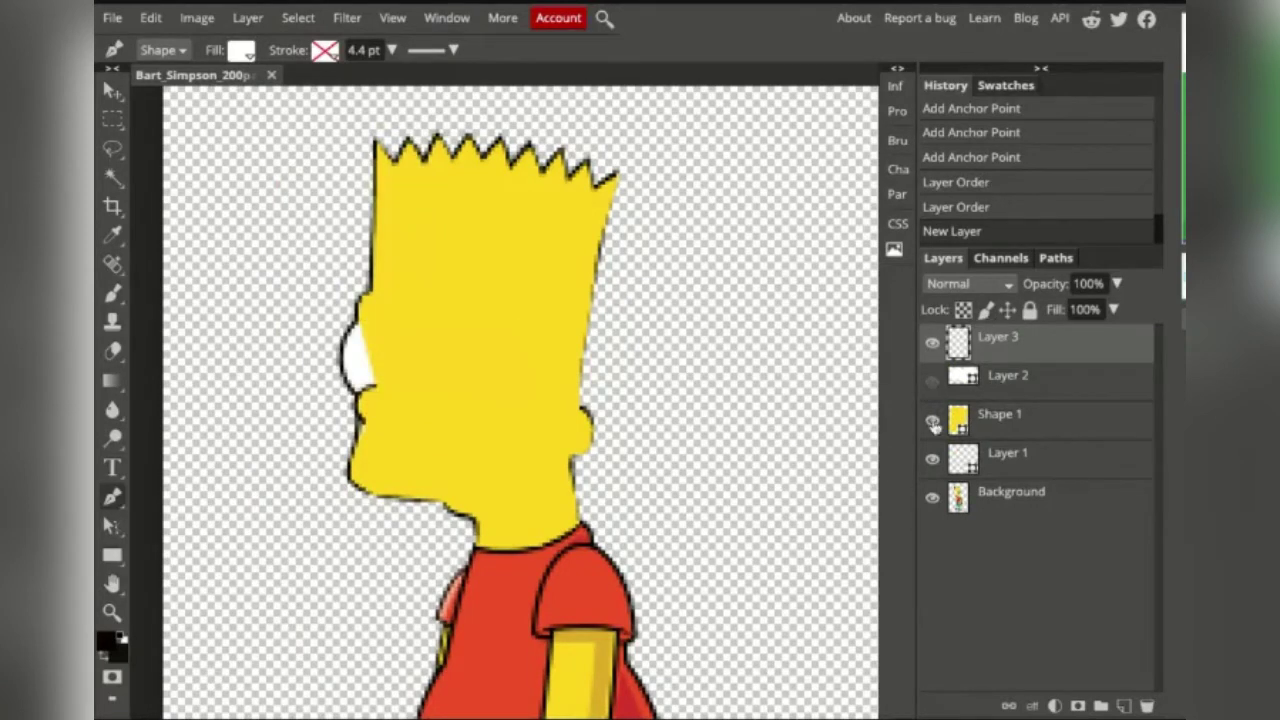
left_click(933, 421)
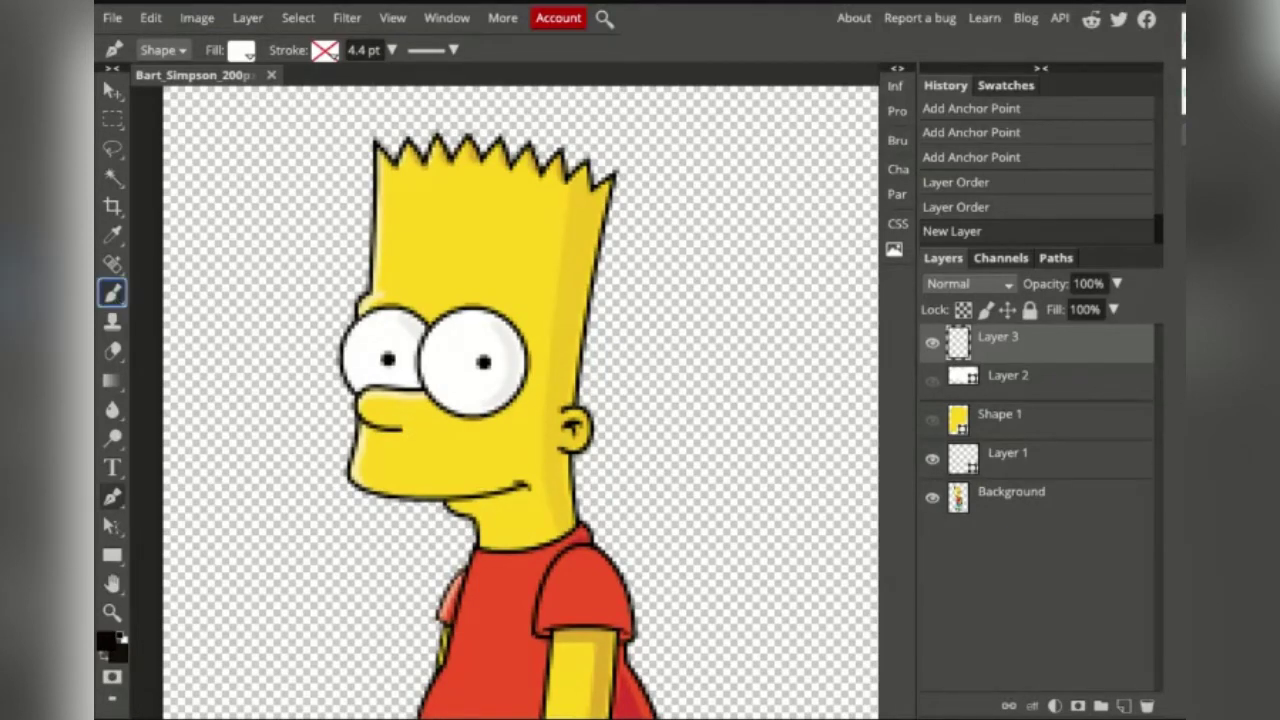
left_click(112, 293)
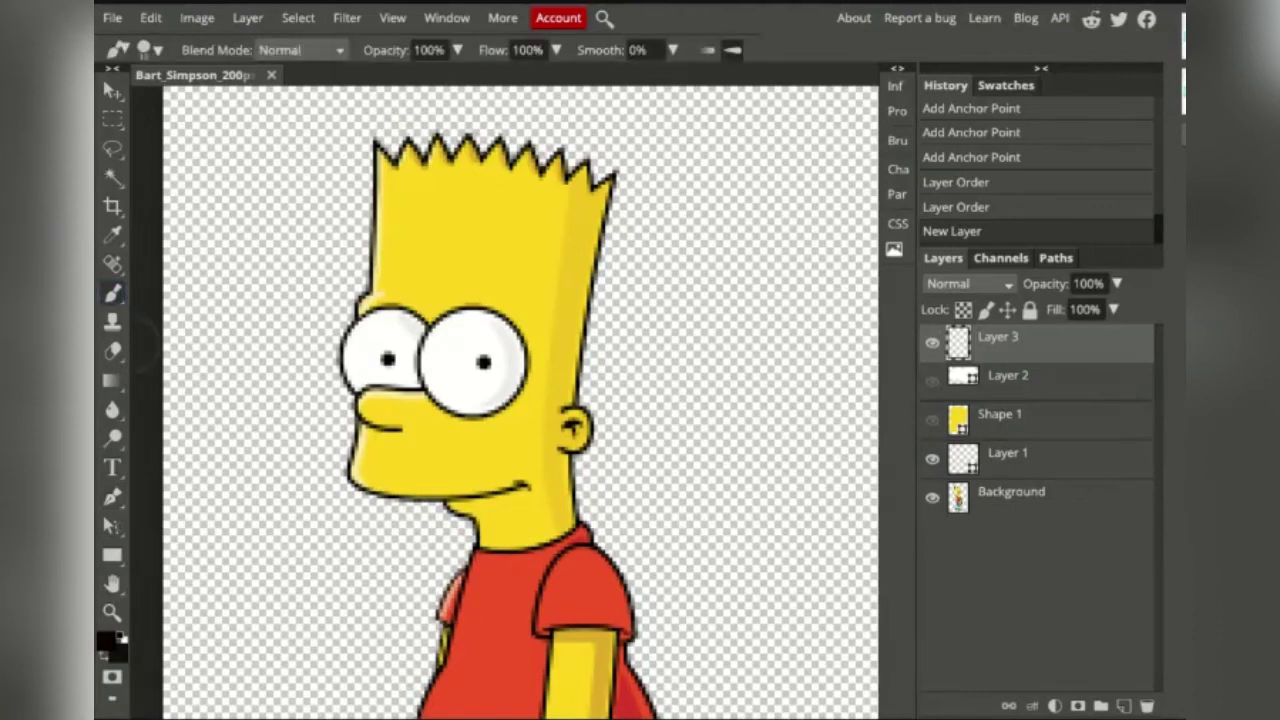
Try the Brush at 1 px and 5 px with test marks beside the head, and undo them.
left_click(150, 50)
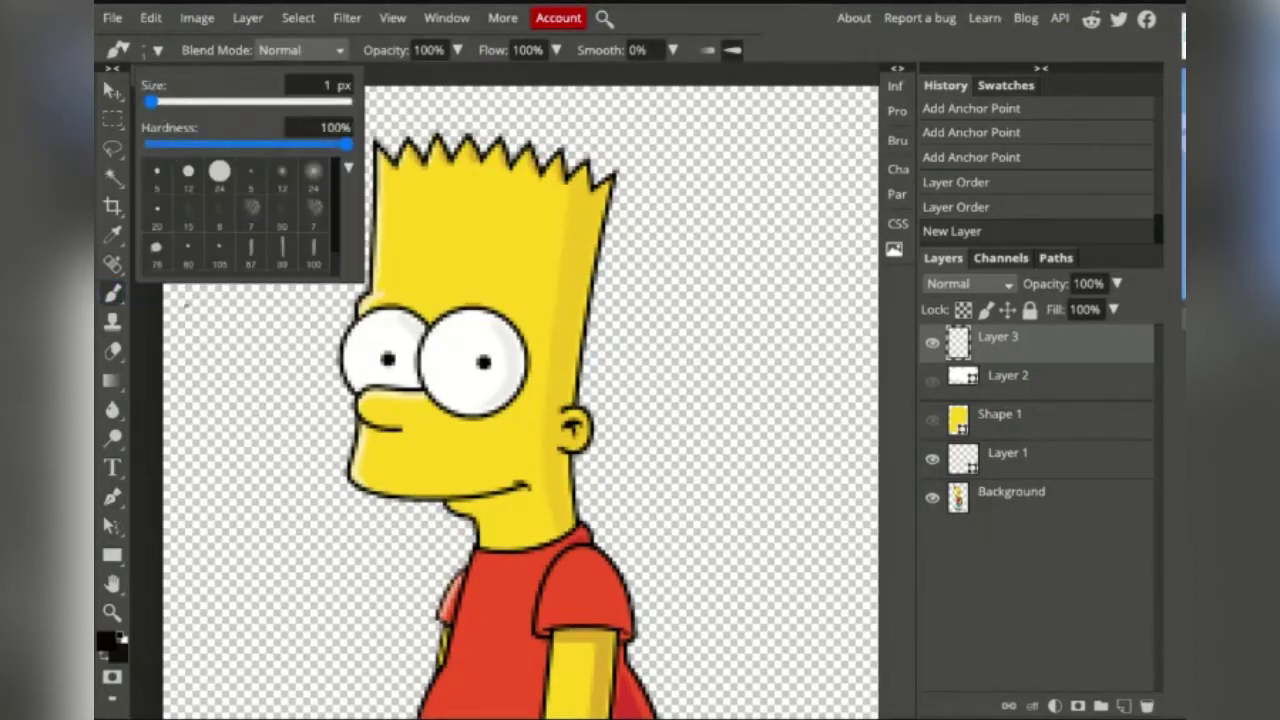
left_click(205, 186)
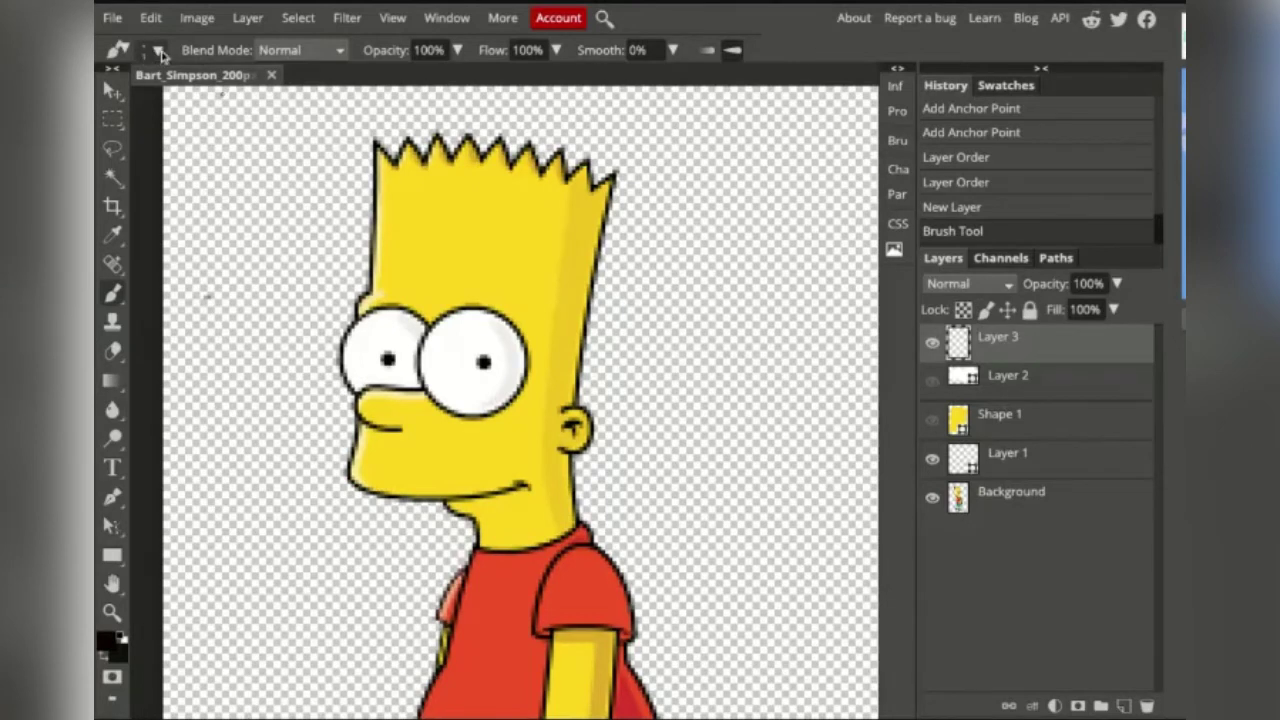
left_click(160, 52)
left_click(167, 103)
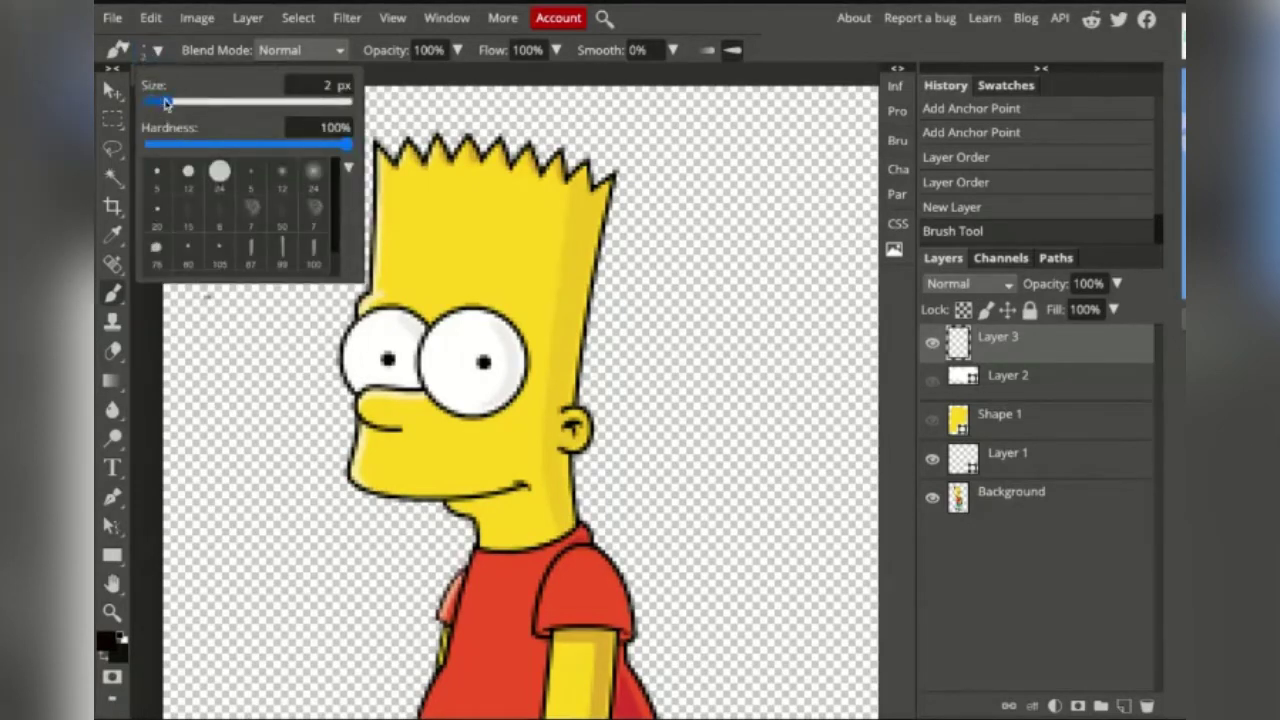
left_click(158, 176)
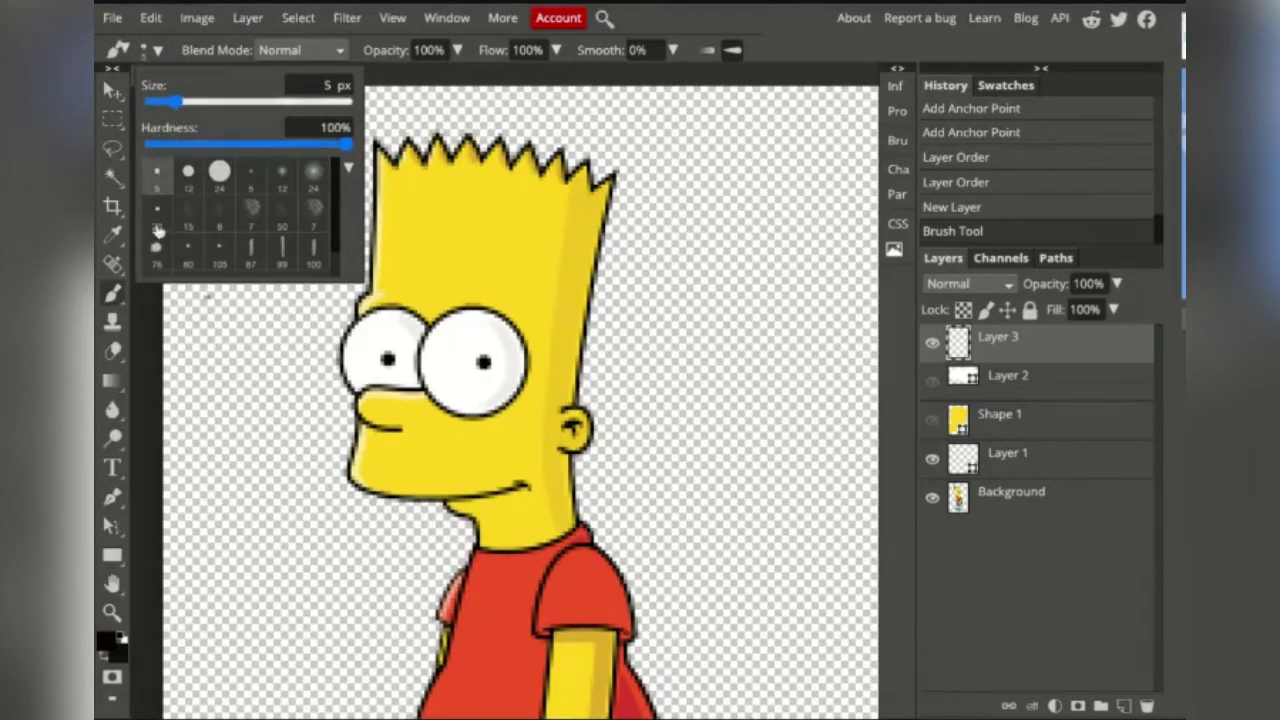
left_click(220, 312)
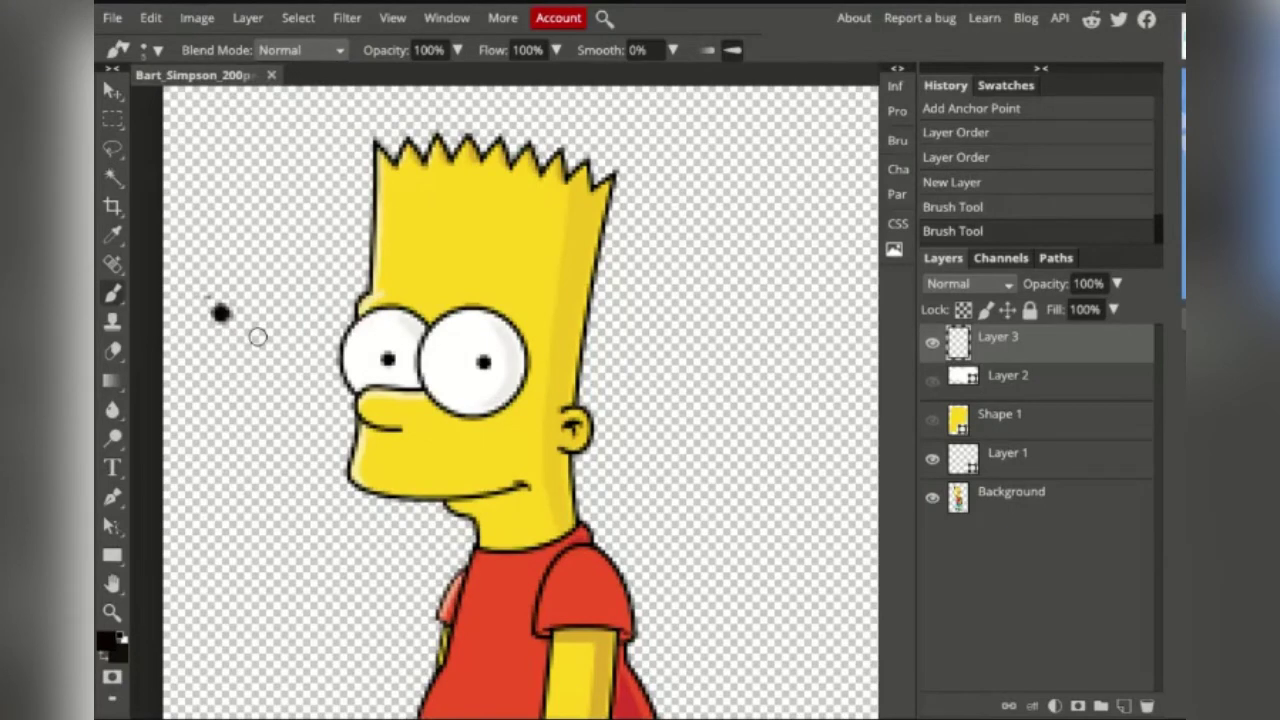
key("ctrl+z")
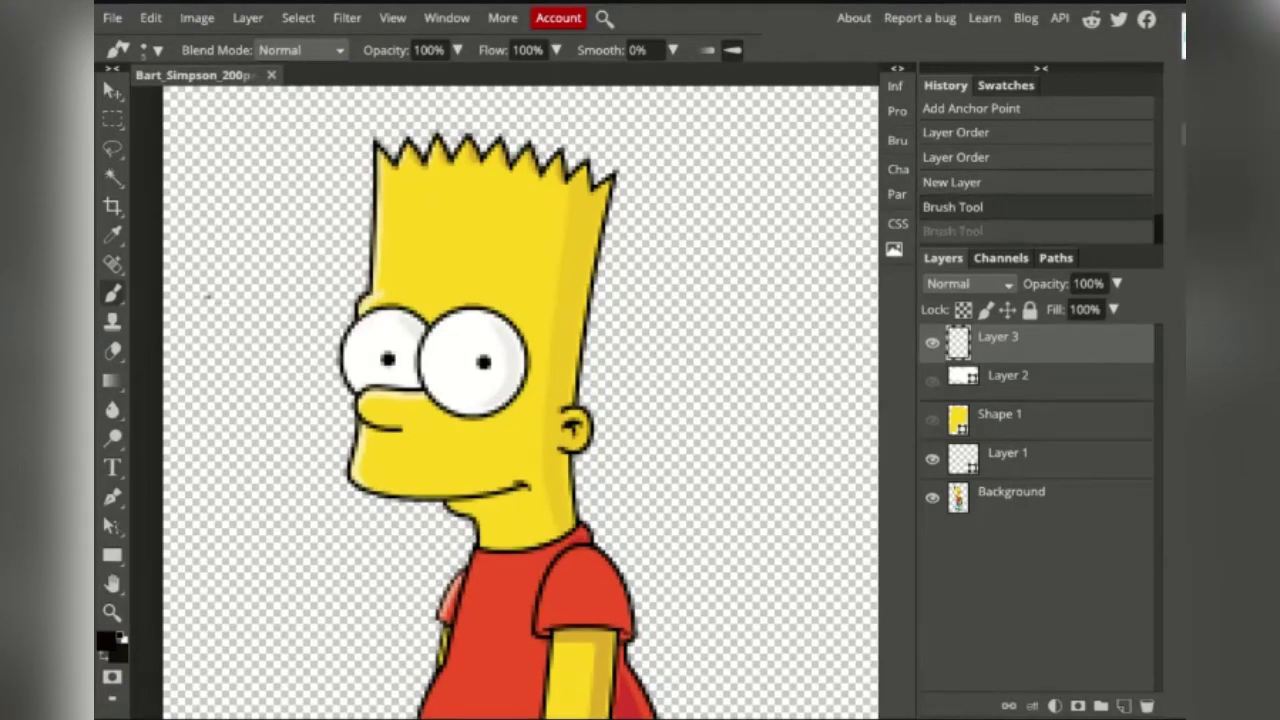
key("ctrl+z")
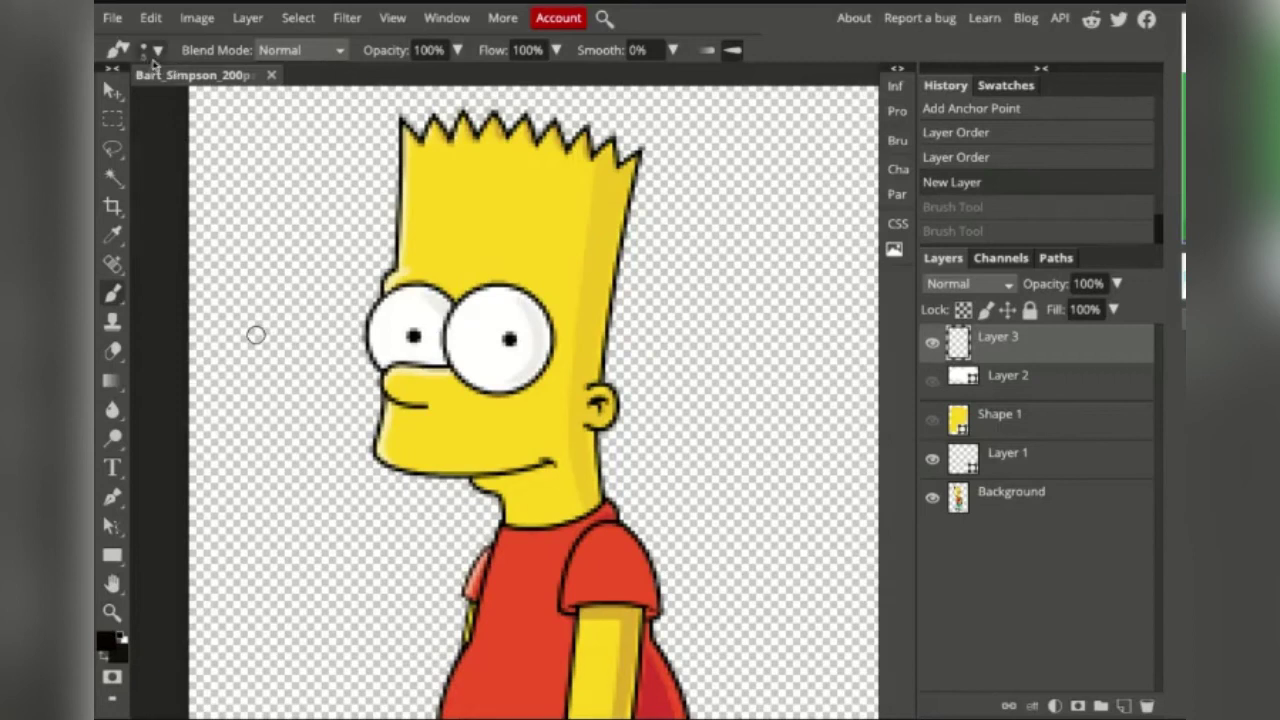
Set the Brush size to 2 px and paint black outlines around the far eye and the nose.
left_click(152, 49)
left_click_drag(175, 102, 152, 103)
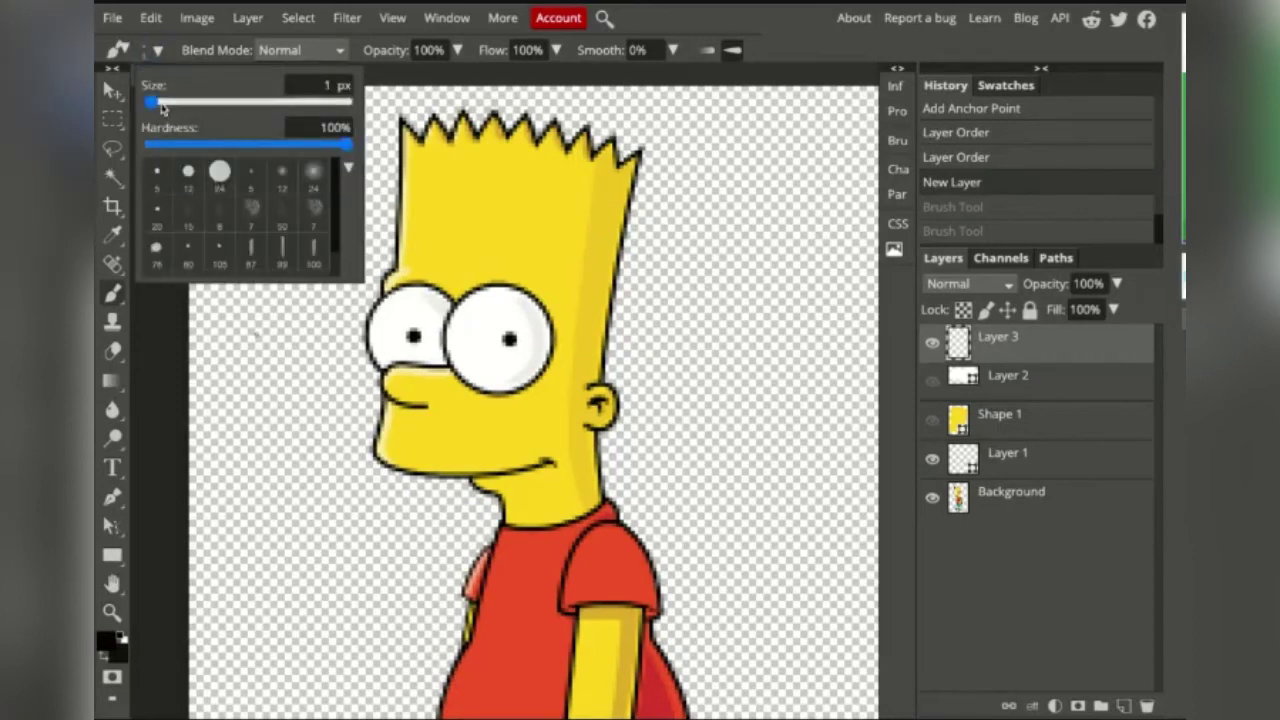
left_click(161, 104)
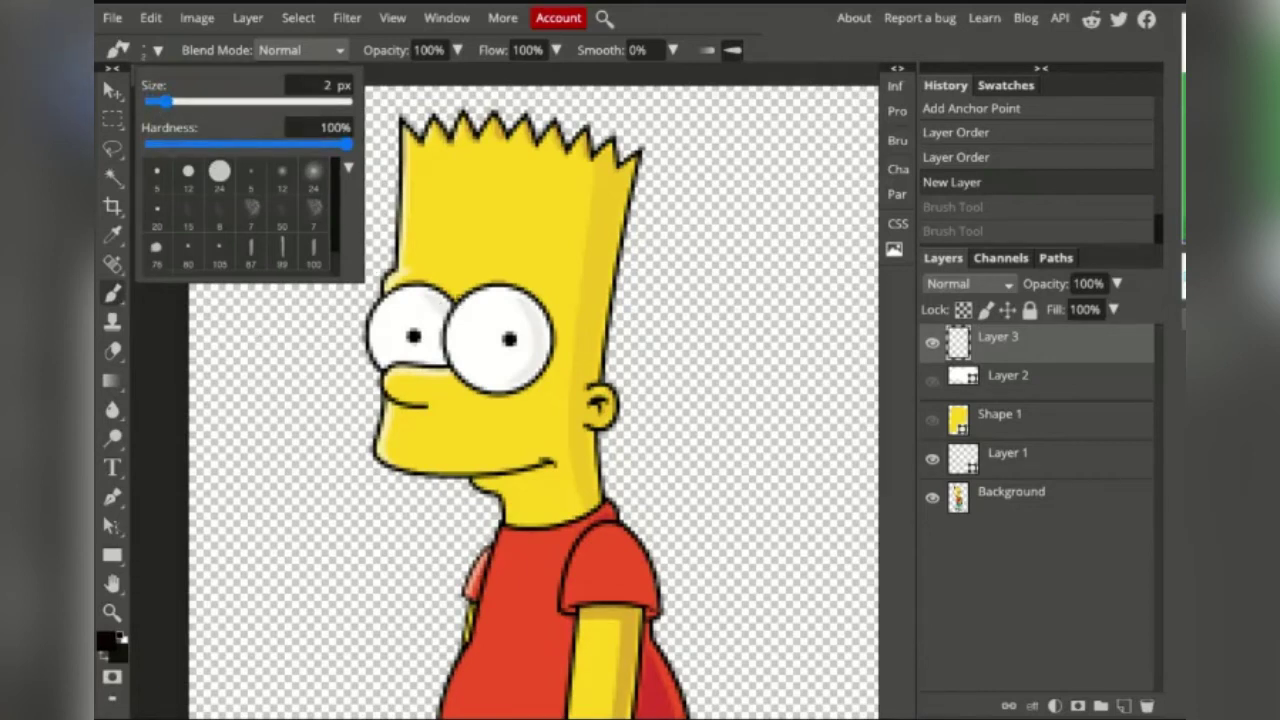
left_click(464, 302)
mouse_move(464, 302)
left_mouse_down()
mouse_move(401, 281)
mouse_move(364, 332)
mouse_move(372, 370)
left_mouse_up()
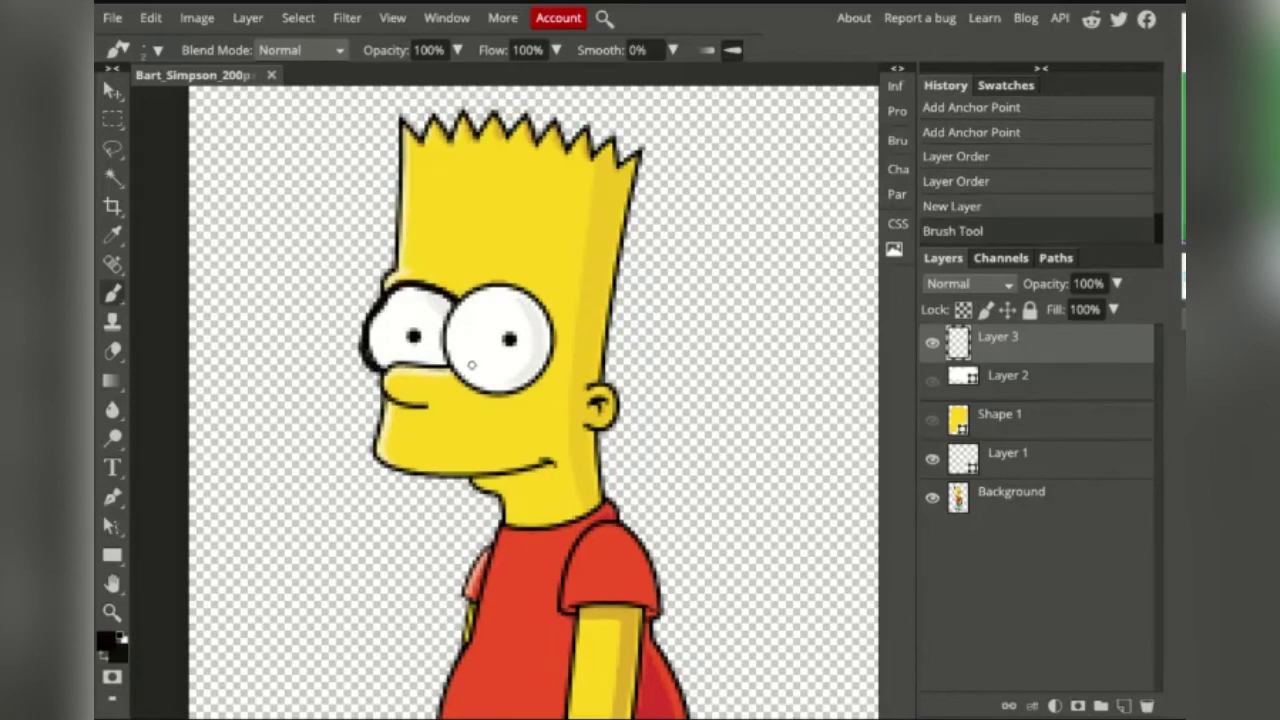
mouse_move(452, 368)
left_mouse_down()
mouse_move(384, 364)
mouse_move(386, 403)
mouse_move(432, 404)
left_mouse_up()
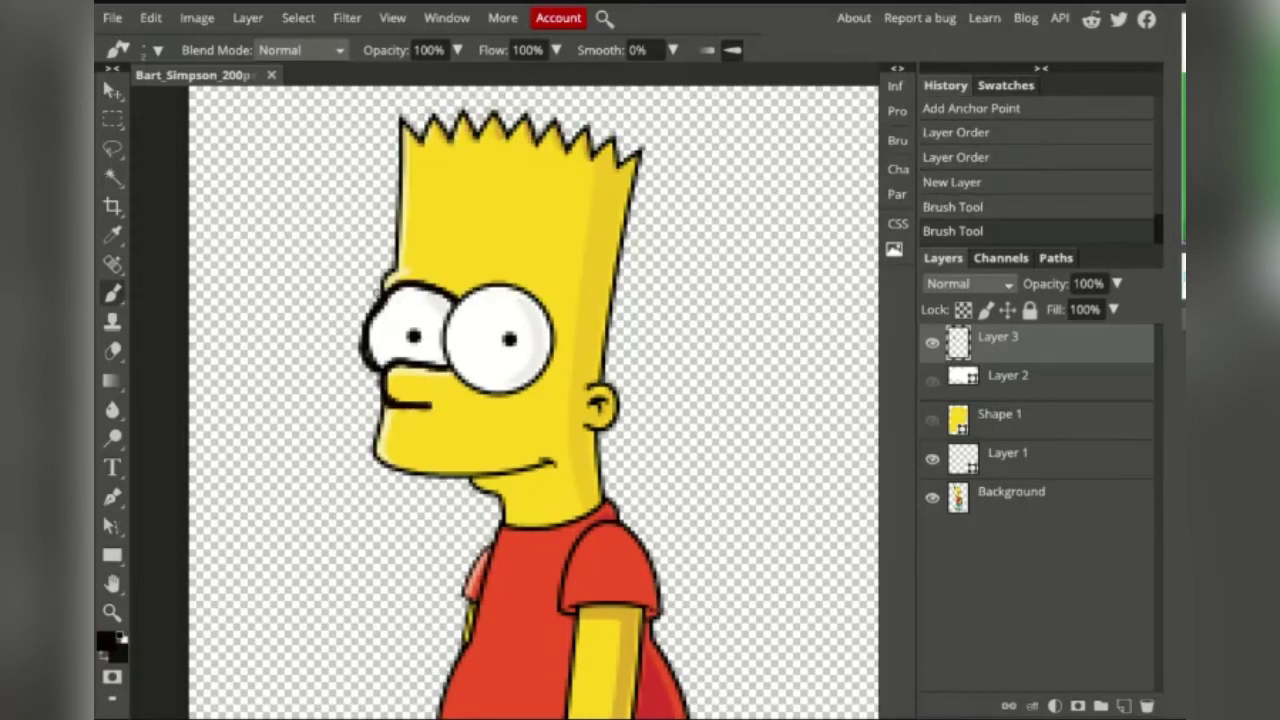
Paint the black outline from the brow up the front of the head and along the hair spikes.
left_click_drag(382, 292, 398, 224)
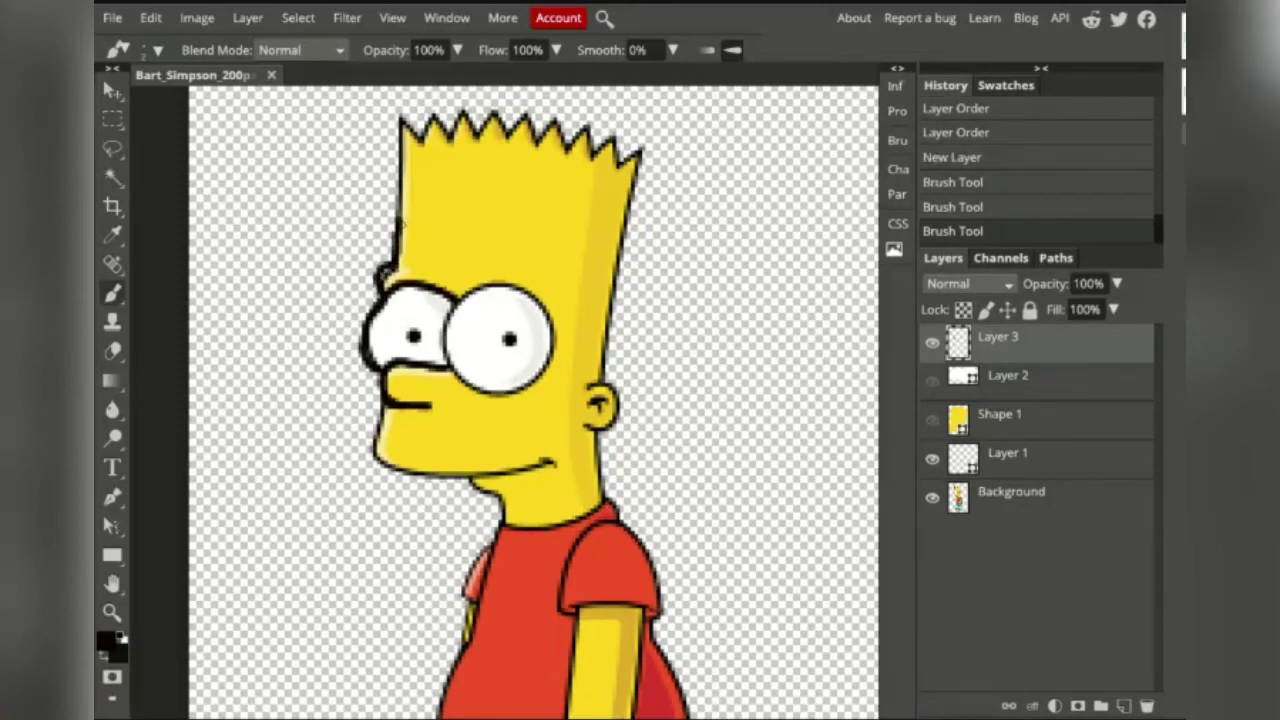
mouse_move(400, 218)
left_mouse_down()
mouse_move(402, 132)
mouse_move(420, 138)
mouse_move(434, 118)
mouse_move(456, 144)
left_mouse_up()
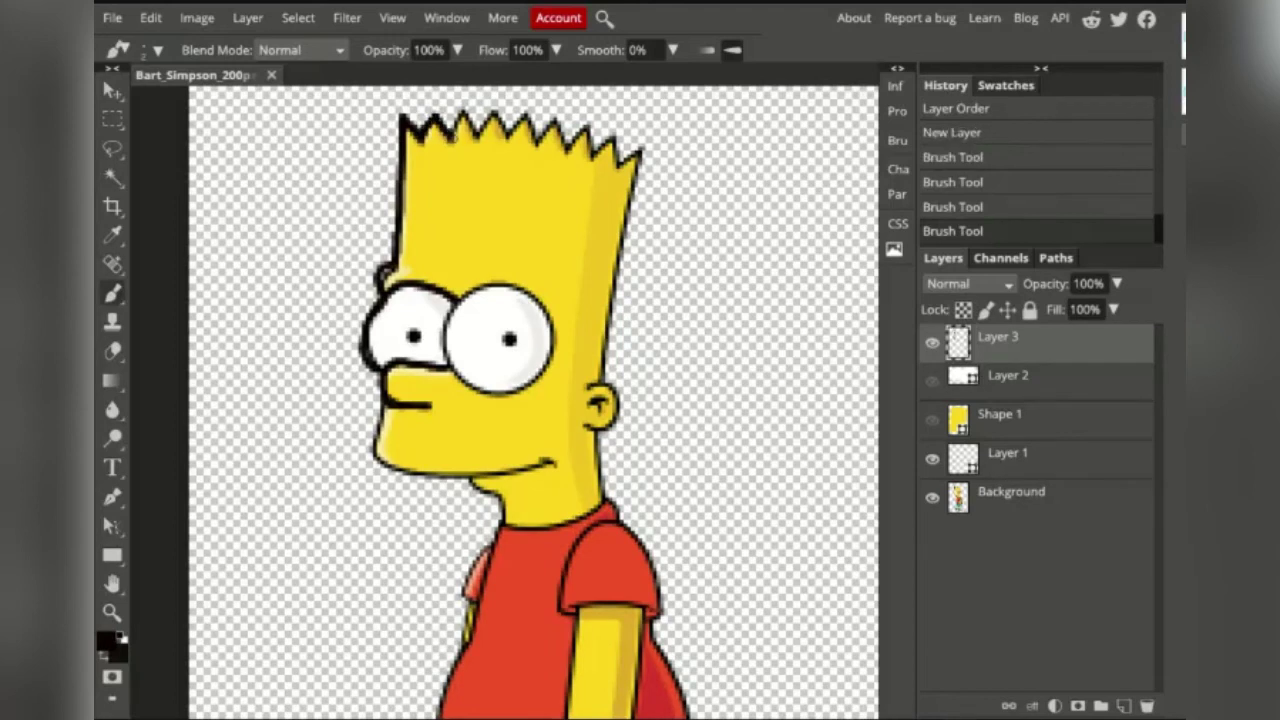
mouse_move(456, 144)
left_mouse_down()
mouse_move(460, 106)
mouse_move(480, 143)
mouse_move(494, 103)
mouse_move(512, 140)
mouse_move(526, 109)
mouse_move(545, 150)
mouse_move(551, 109)
mouse_move(573, 155)
mouse_move(592, 116)
mouse_move(604, 160)
left_mouse_up()
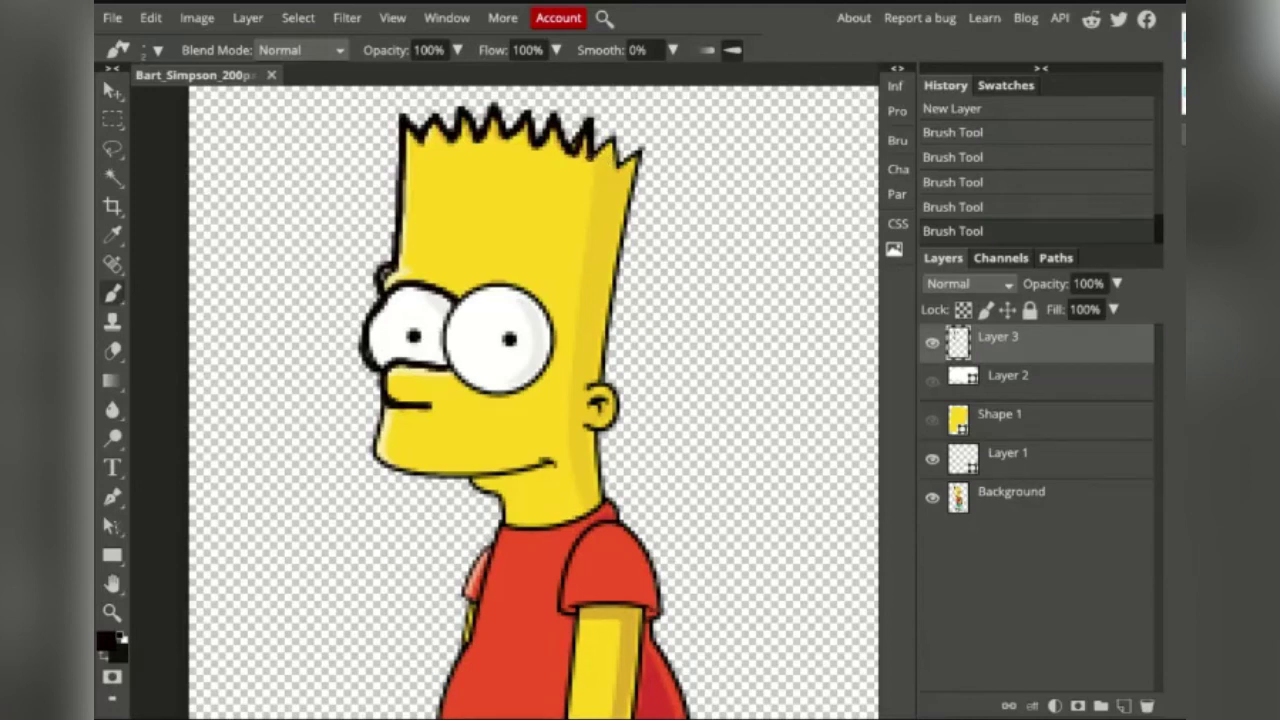
Show Layer 2 and Shape 1 and hide the Background so only the drawn artwork is displayed.
left_click(932, 381)
left_click(932, 420)
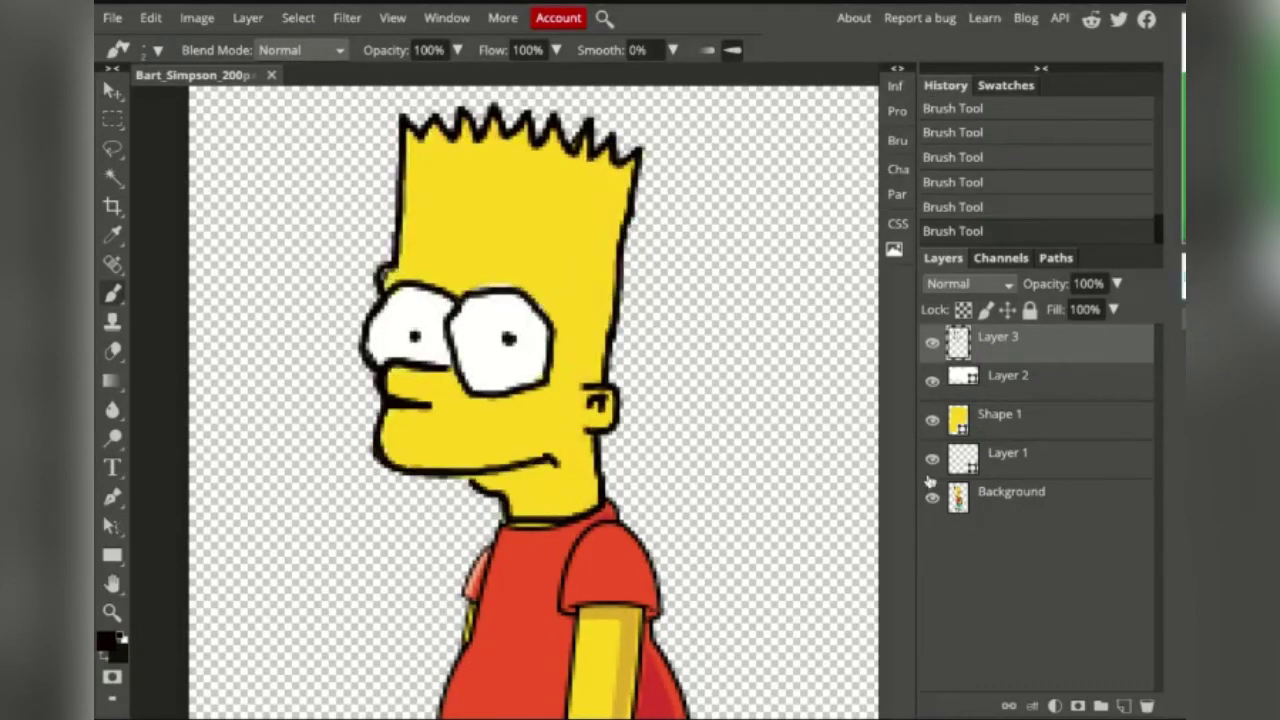
left_click(932, 499)
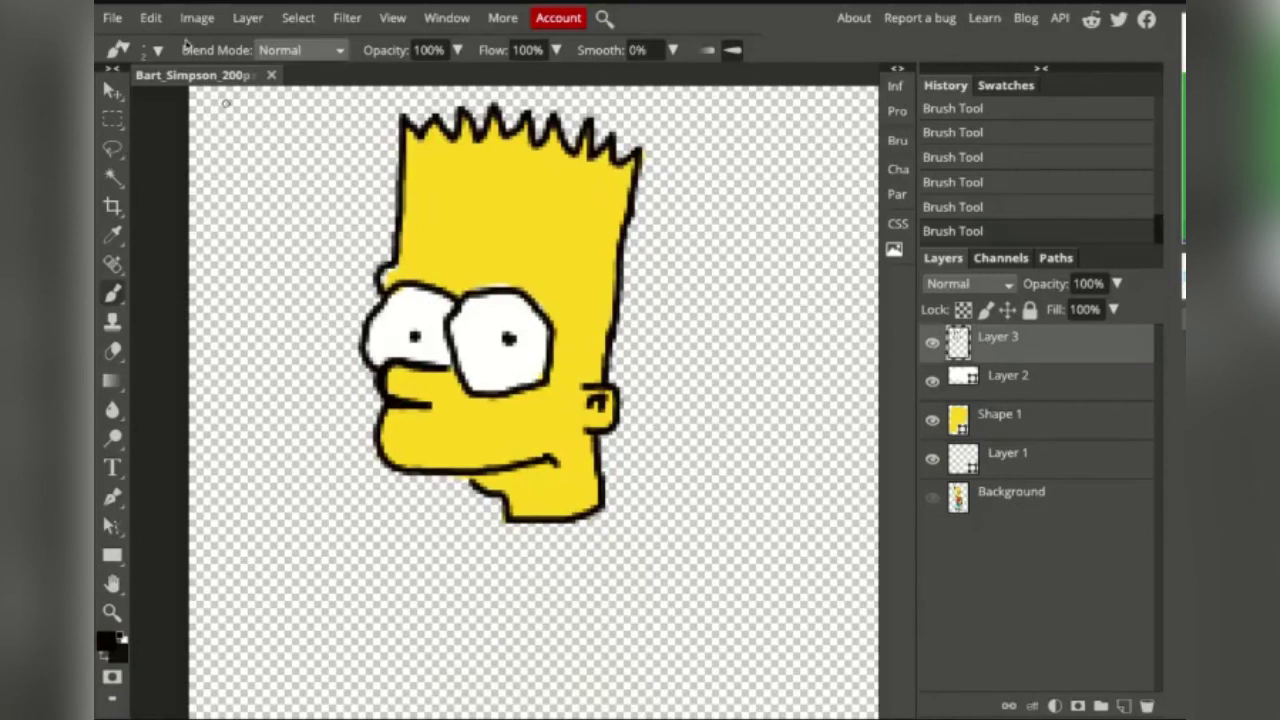
Add a new layer and move it beneath the Background in the layer order.
left_click(247, 17)
mouse_move(289, 46)
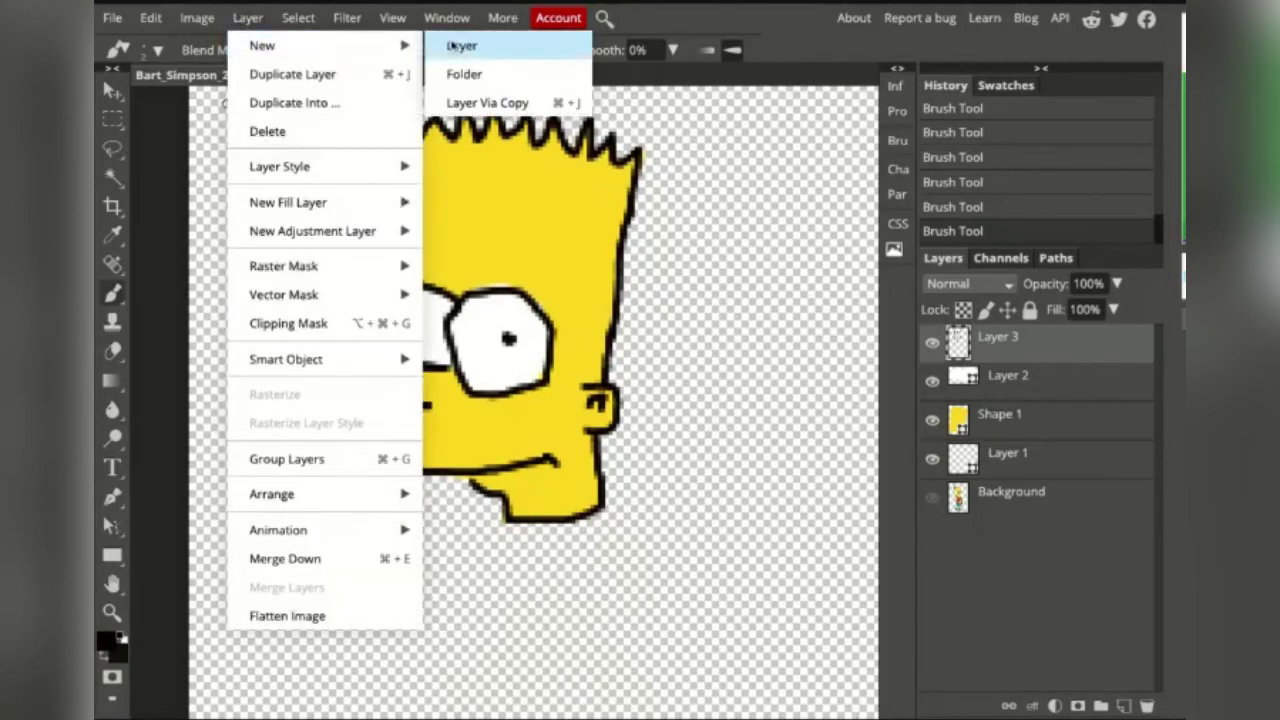
left_click(458, 46)
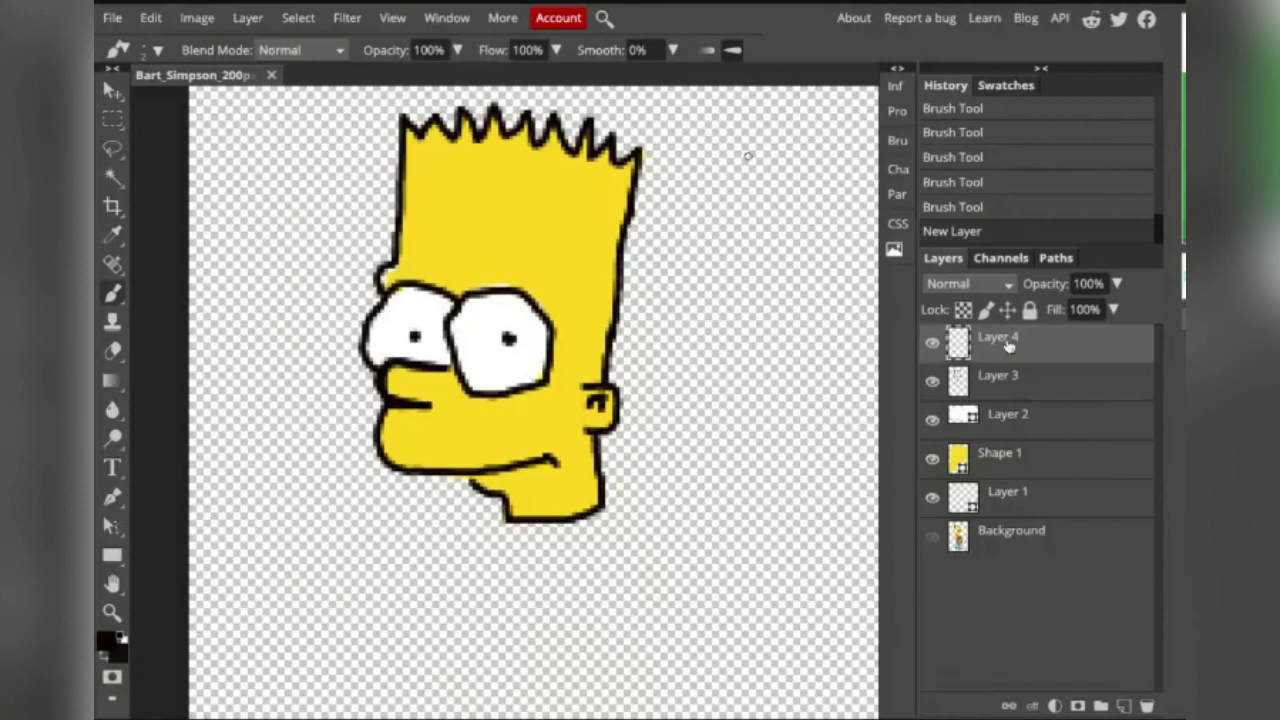
left_click_drag(1008, 343, 1002, 557)
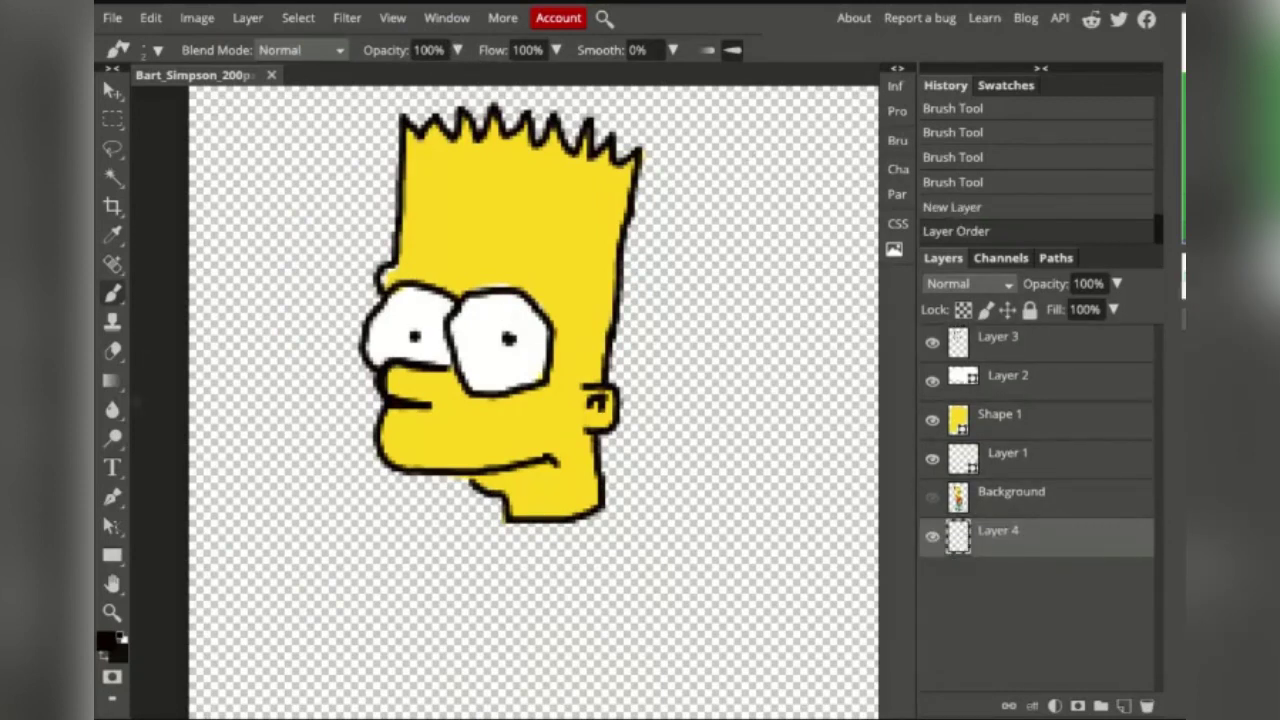
Draw a four-sided blue backdrop behind the whole head on Layer 4 with the Pen tool.
left_click(114, 498)
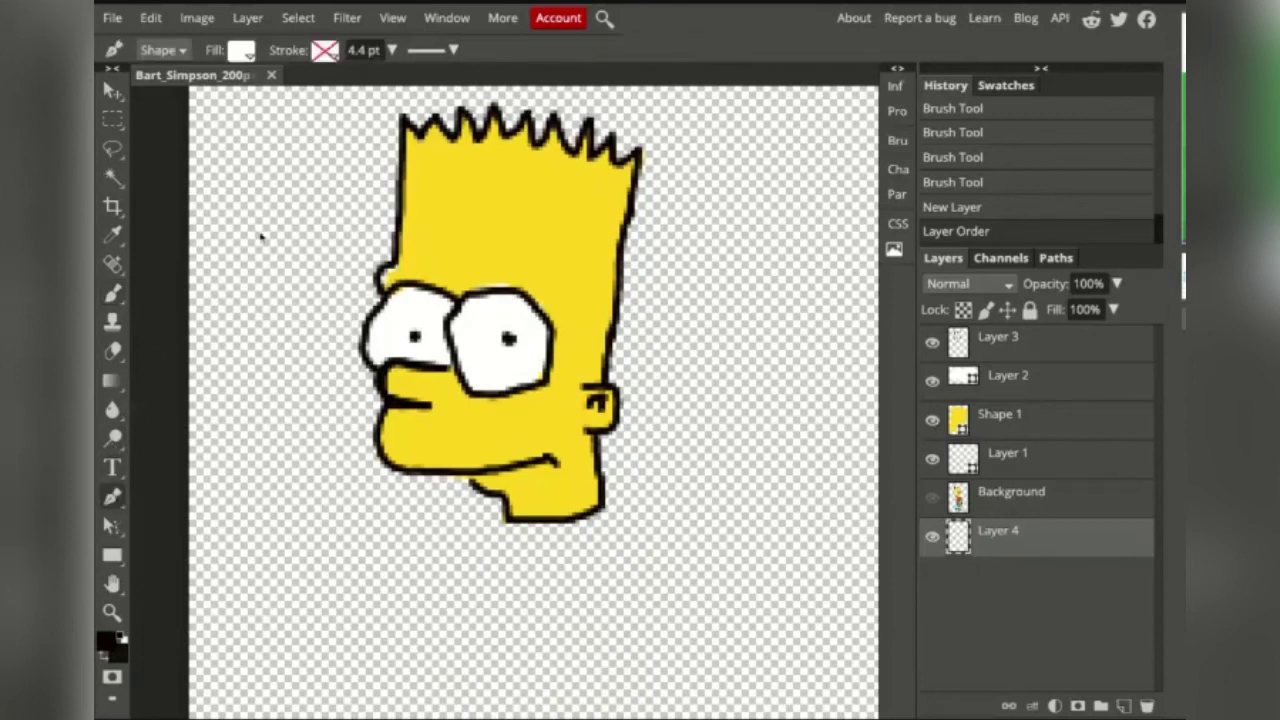
left_click(242, 51)
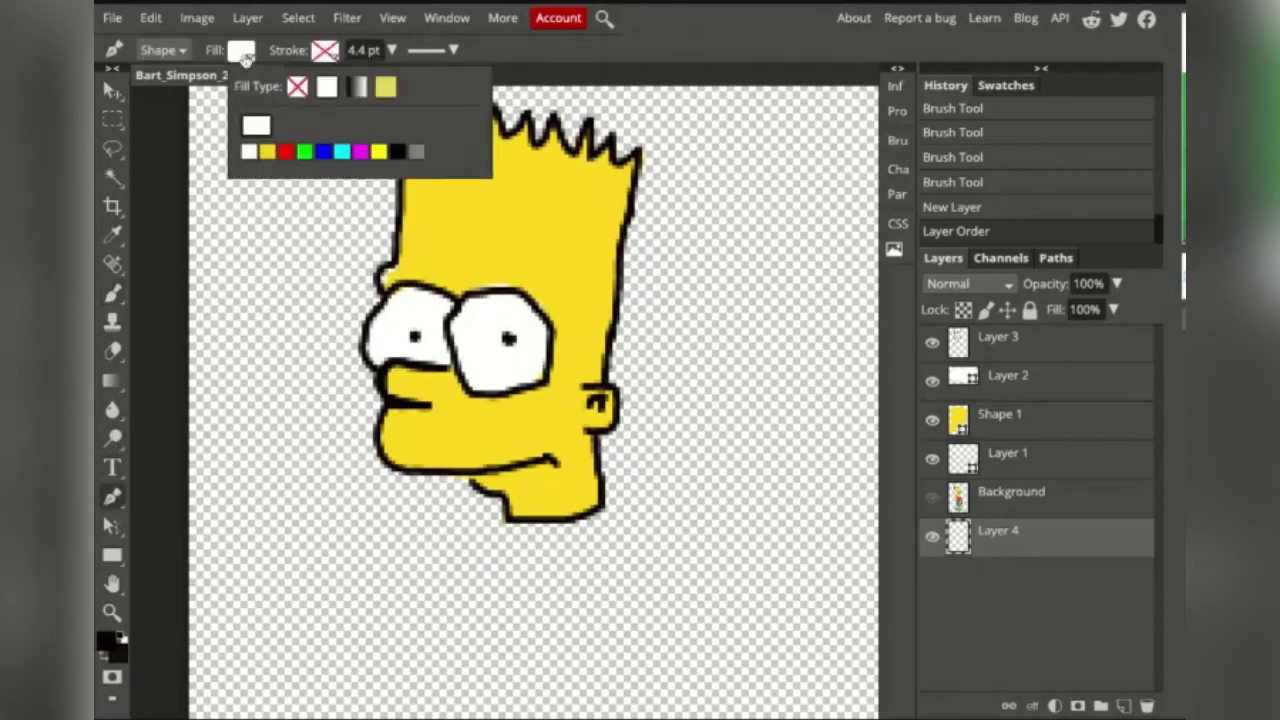
left_click(323, 152)
left_click(307, 186)
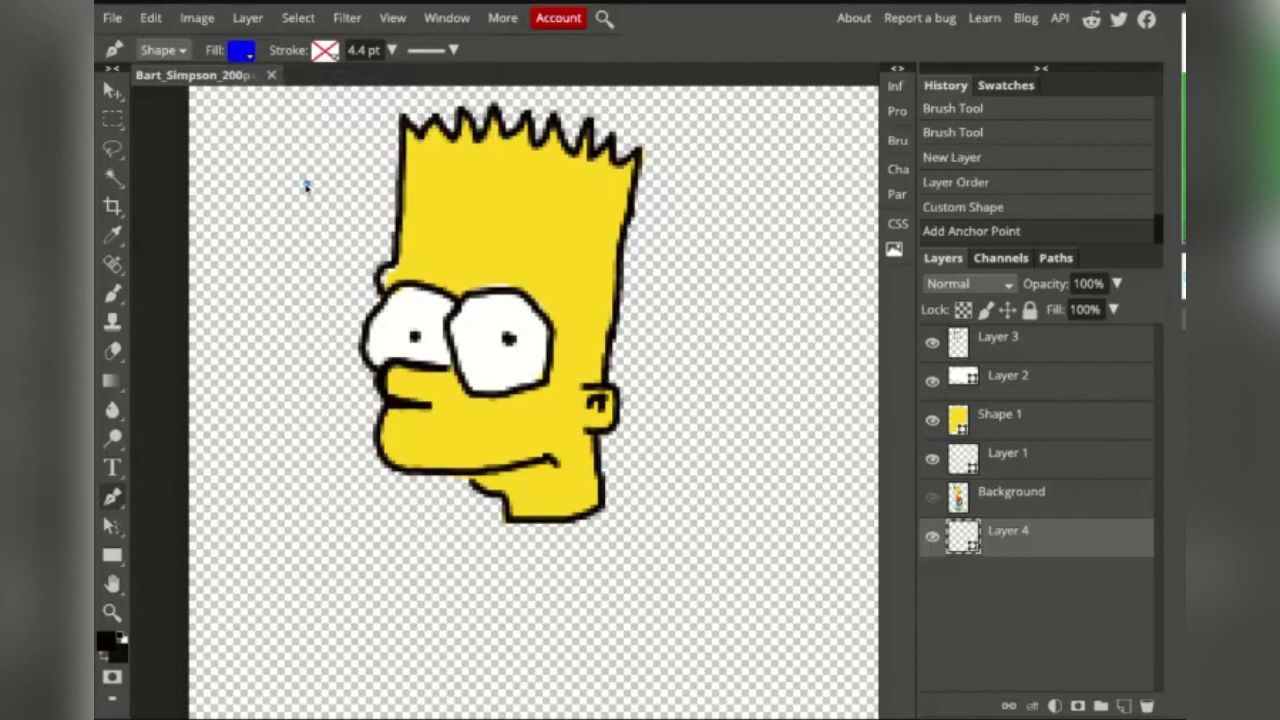
left_click(303, 94)
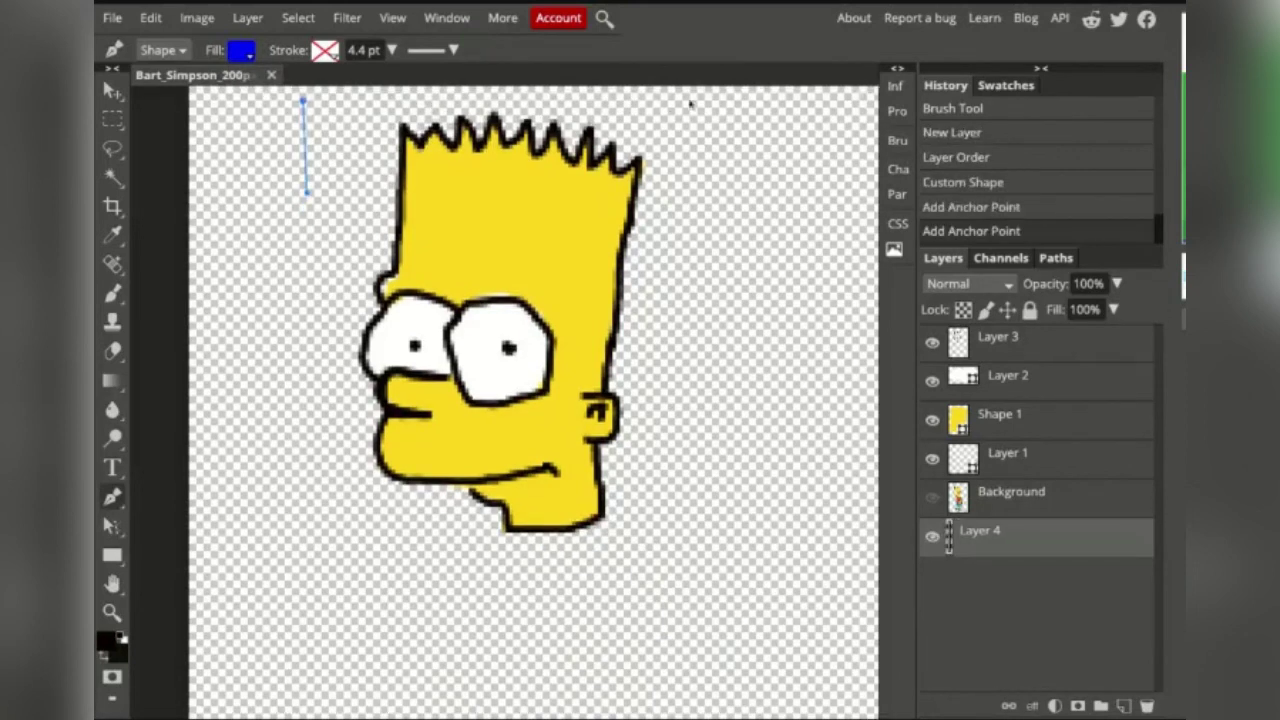
left_click(738, 101)
left_click(727, 621)
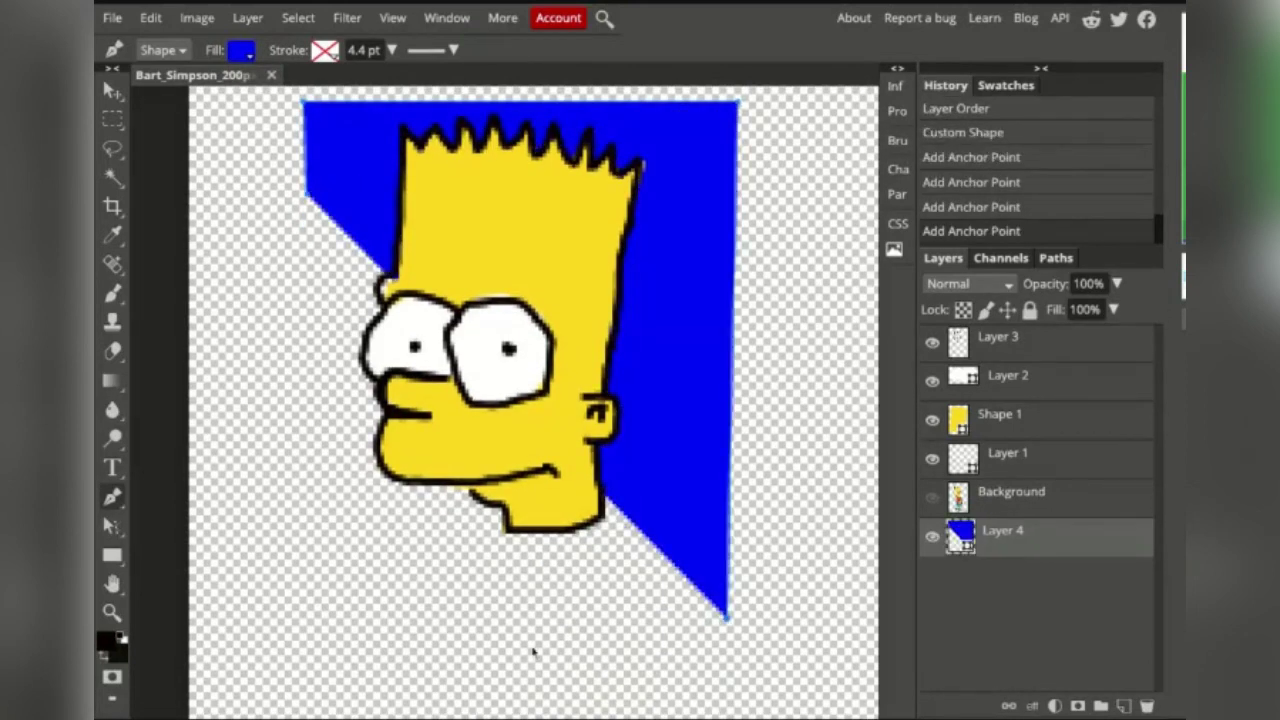
left_click(317, 628)
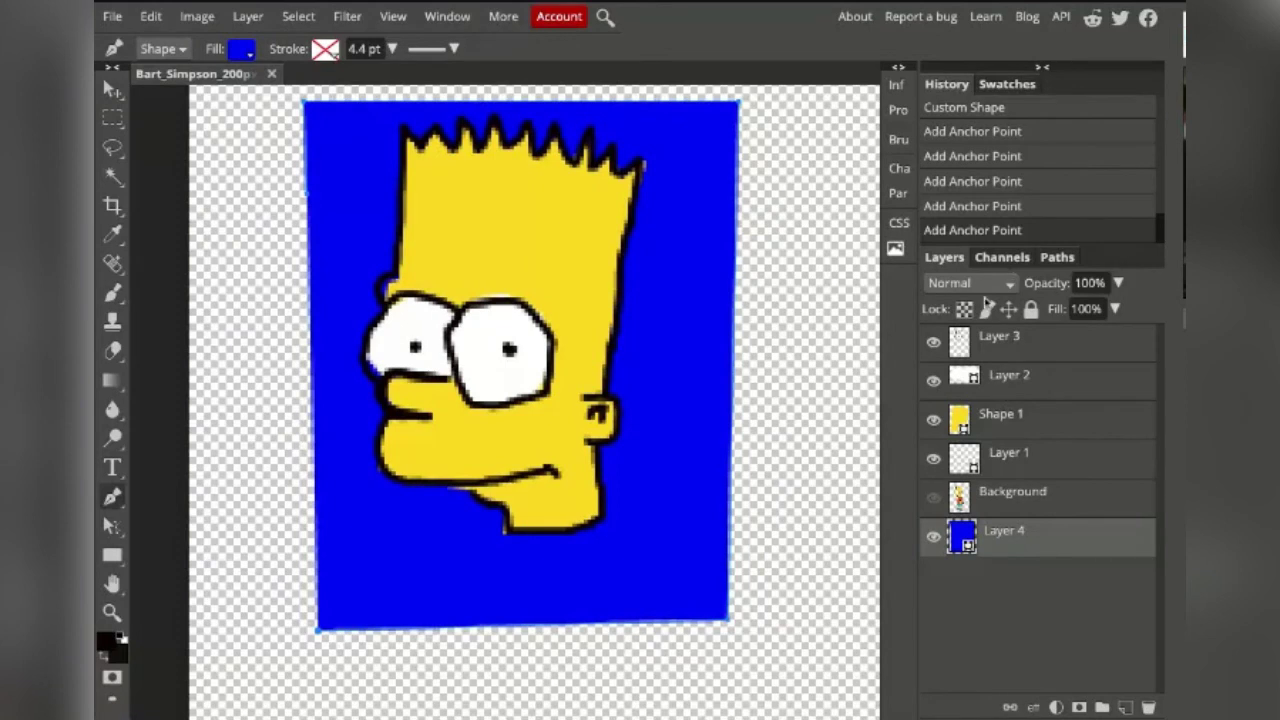
Add another new layer and move it above Layer 3 to the top of the layer order.
left_click(248, 17)
mouse_move(262, 45)
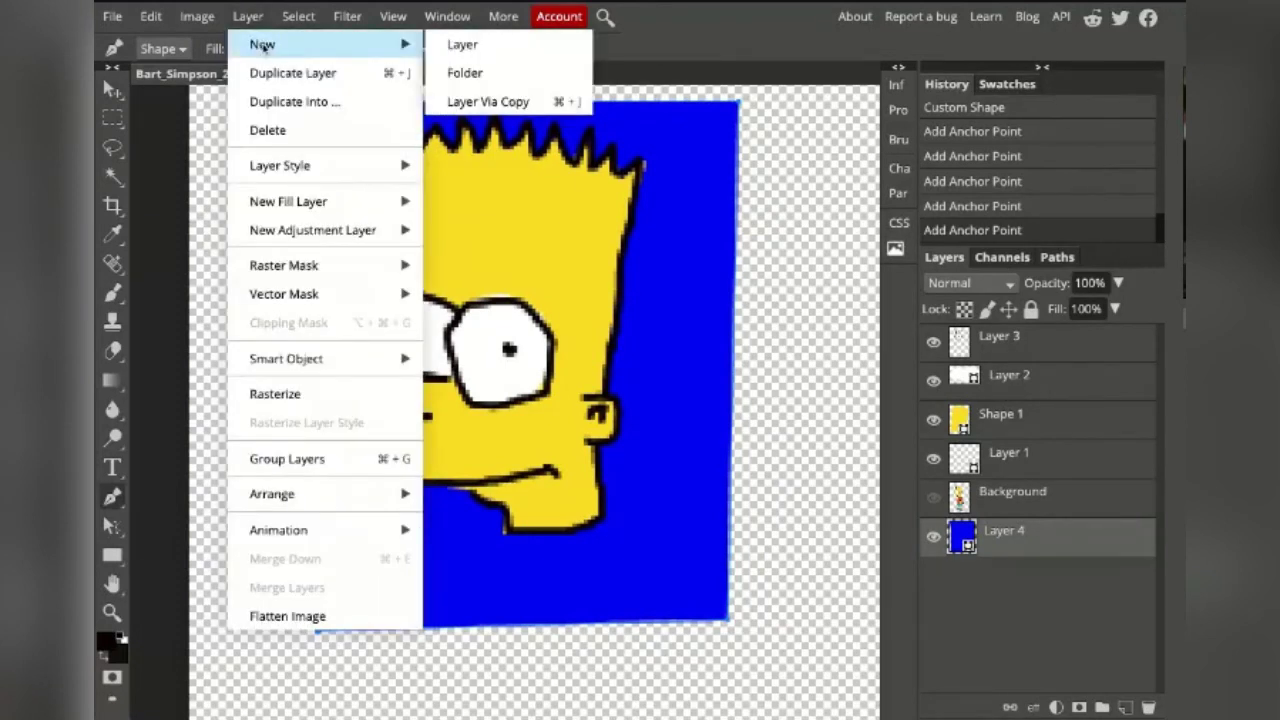
left_click(462, 45)
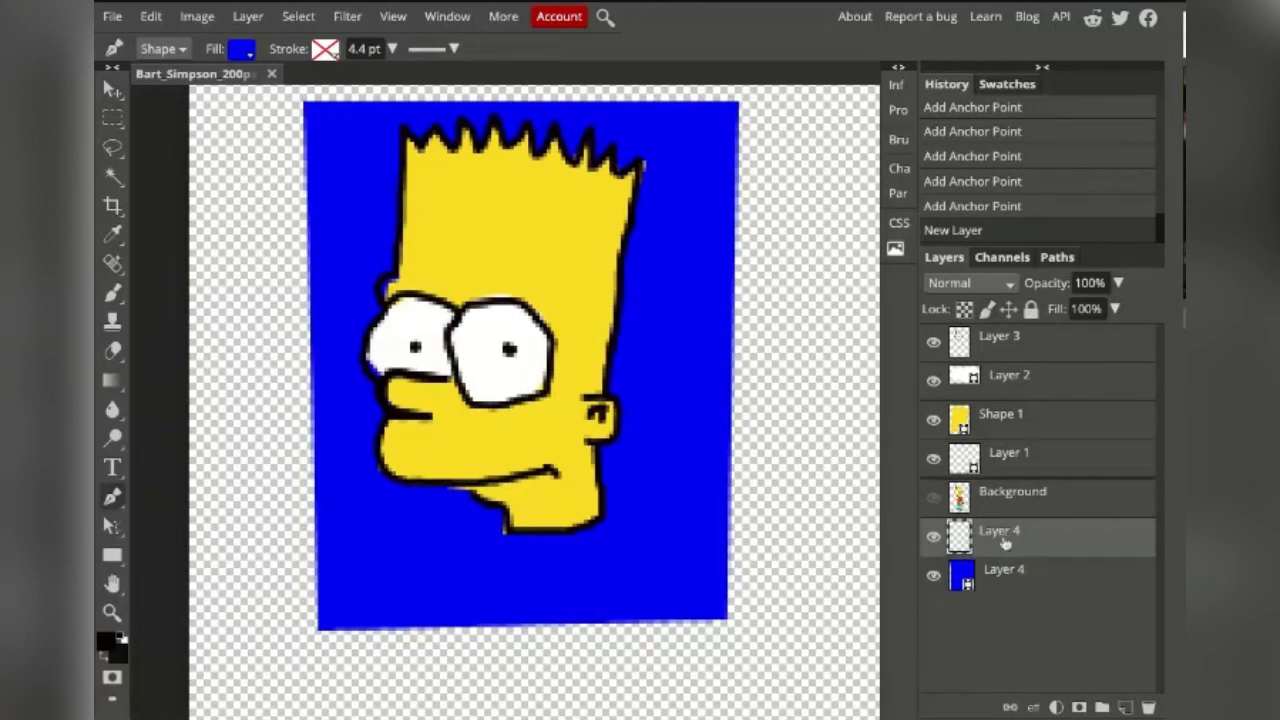
left_click_drag(1005, 540, 990, 336)
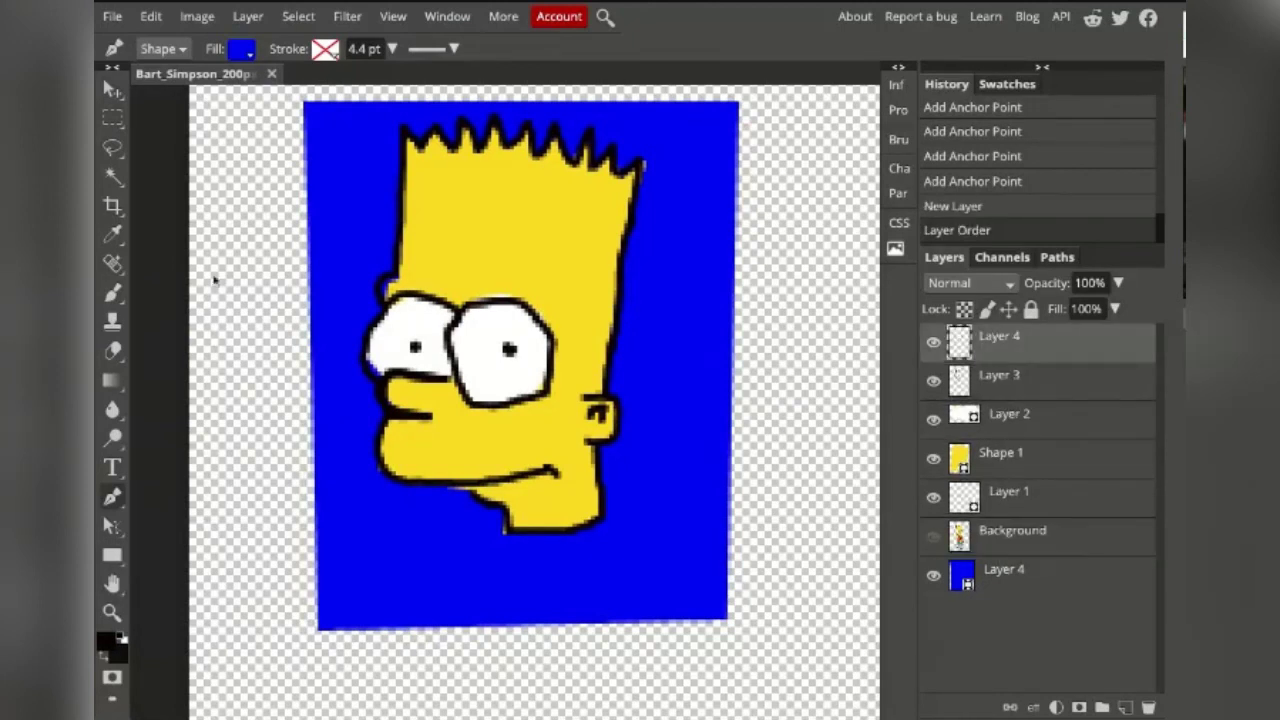
Set the Pen shape fill colour to red with no stroke.
left_click(250, 57)
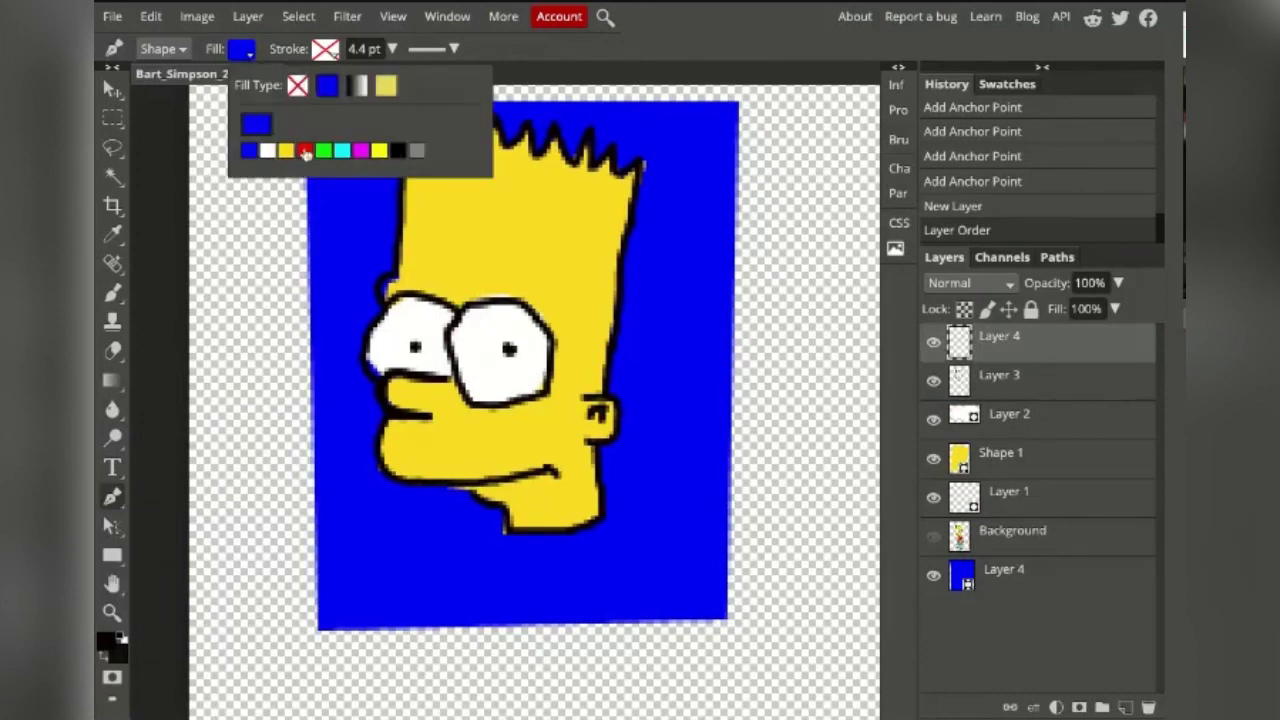
left_click(305, 152)
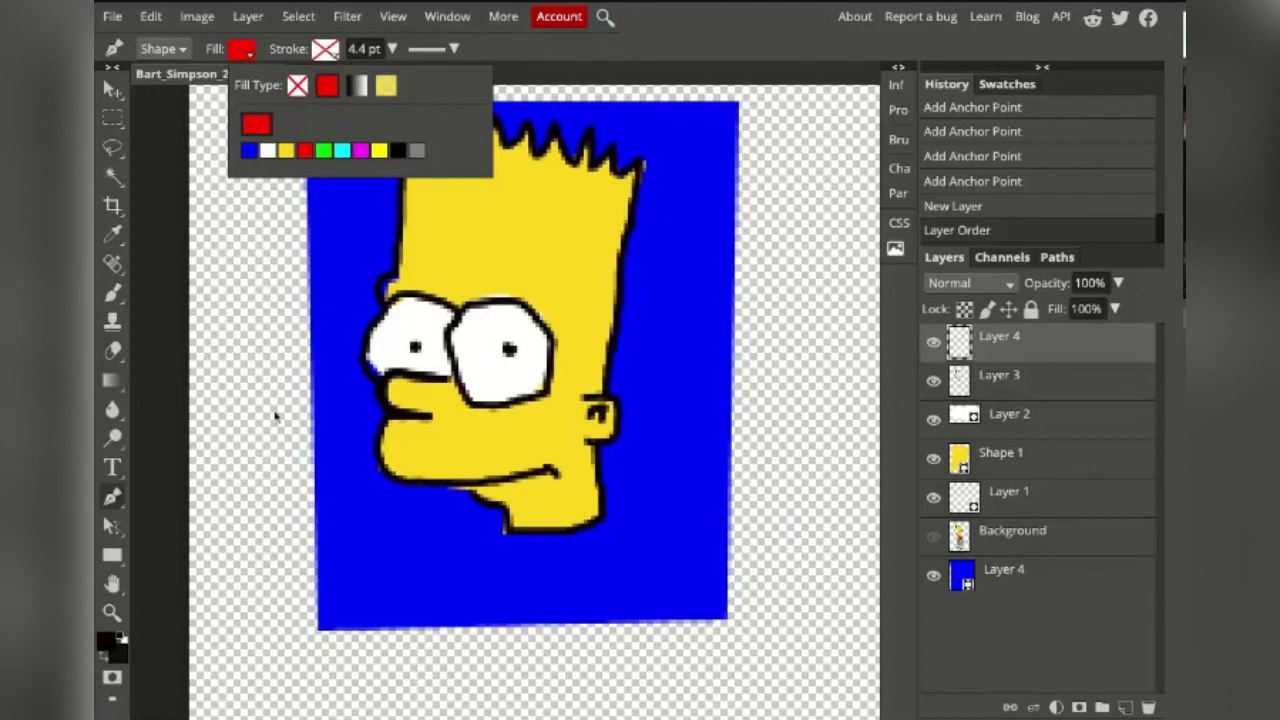
Try to draw a red dome on the empty layer with the Pen tool, arching from beside the backdrop over Bart's nose and left eye.
left_click(244, 428)
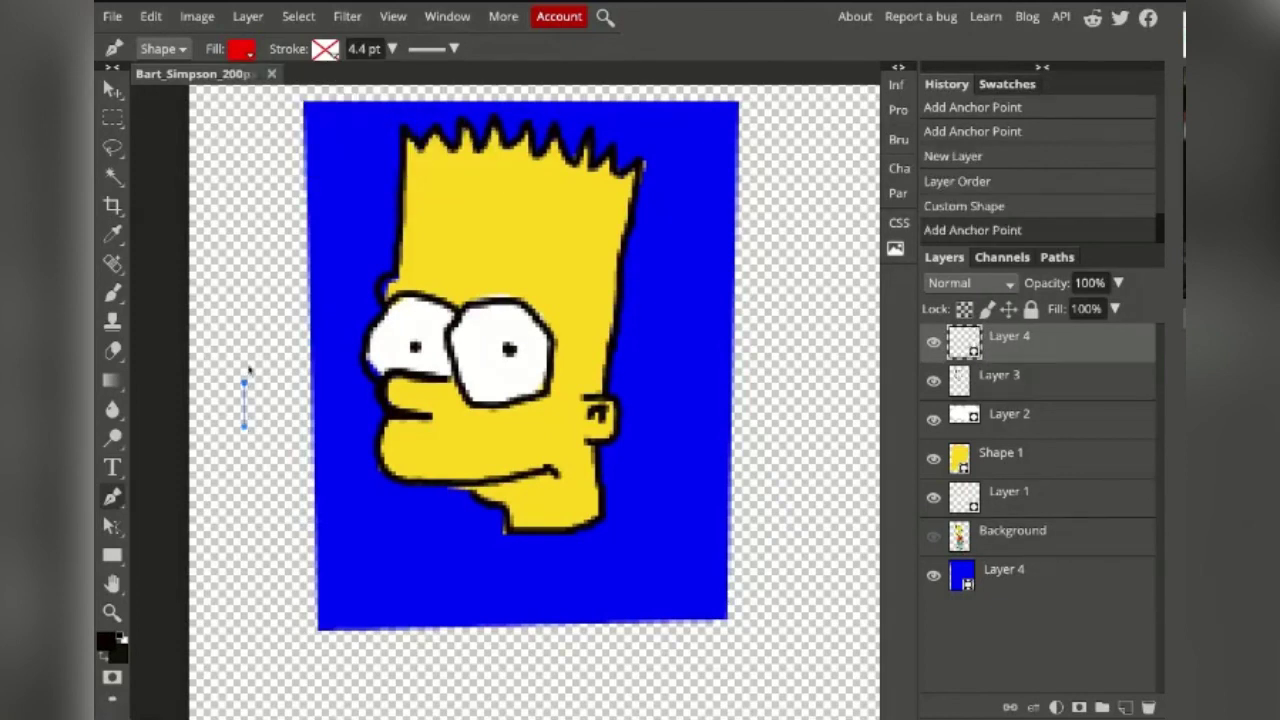
left_click(257, 338)
left_click(270, 322)
left_click(278, 290)
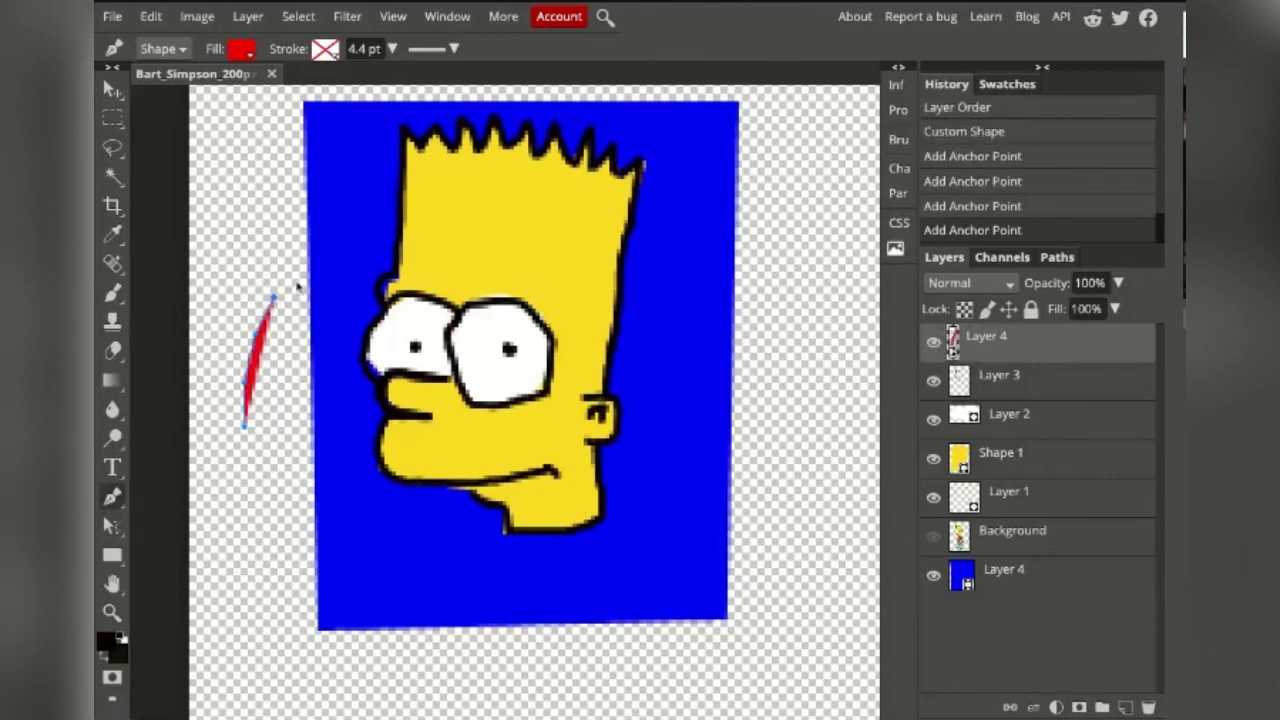
left_click(302, 272)
left_click(322, 252)
left_click(356, 246)
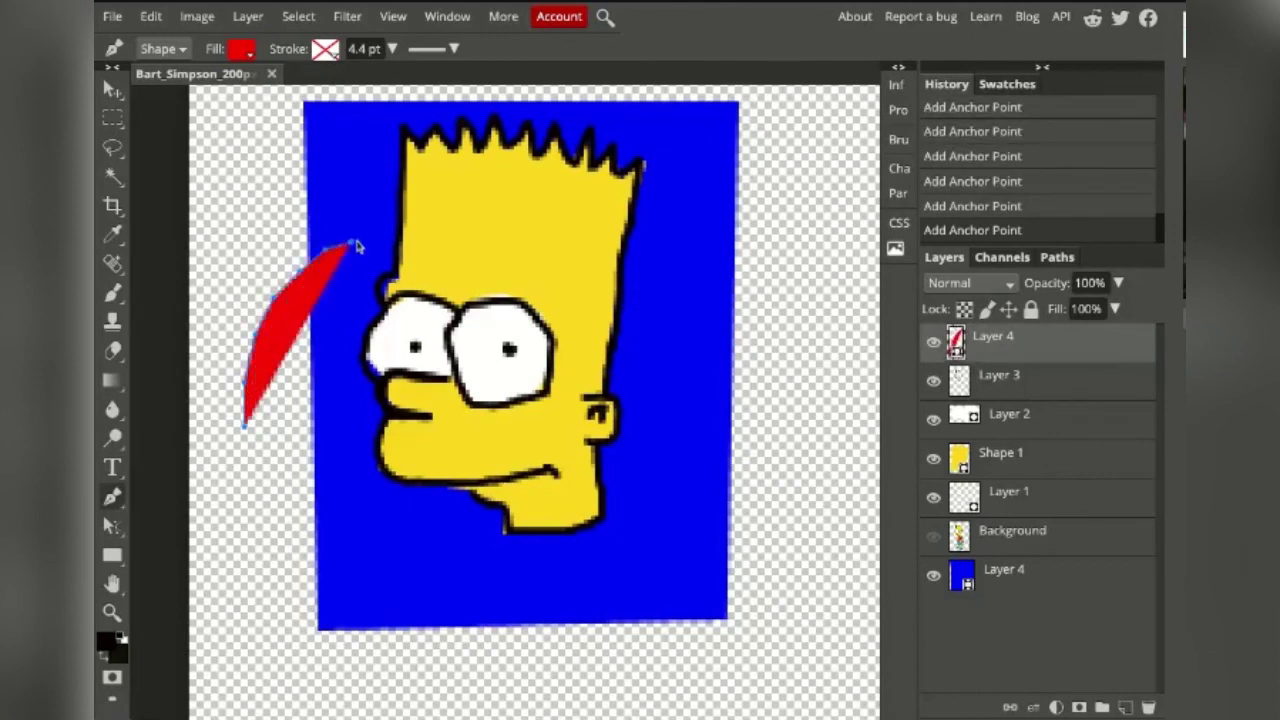
left_click(381, 240)
left_click(418, 246)
left_click(445, 254)
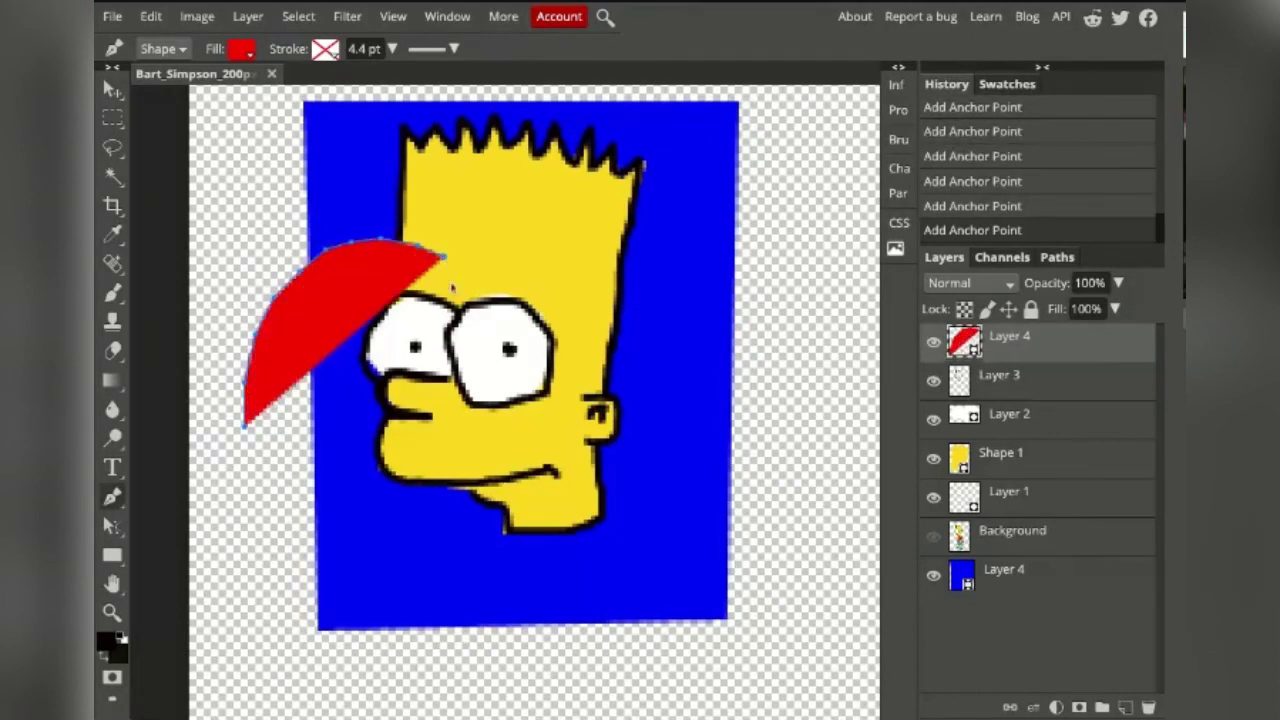
left_click(458, 292)
left_click(467, 325)
left_click(474, 355)
left_click(480, 393)
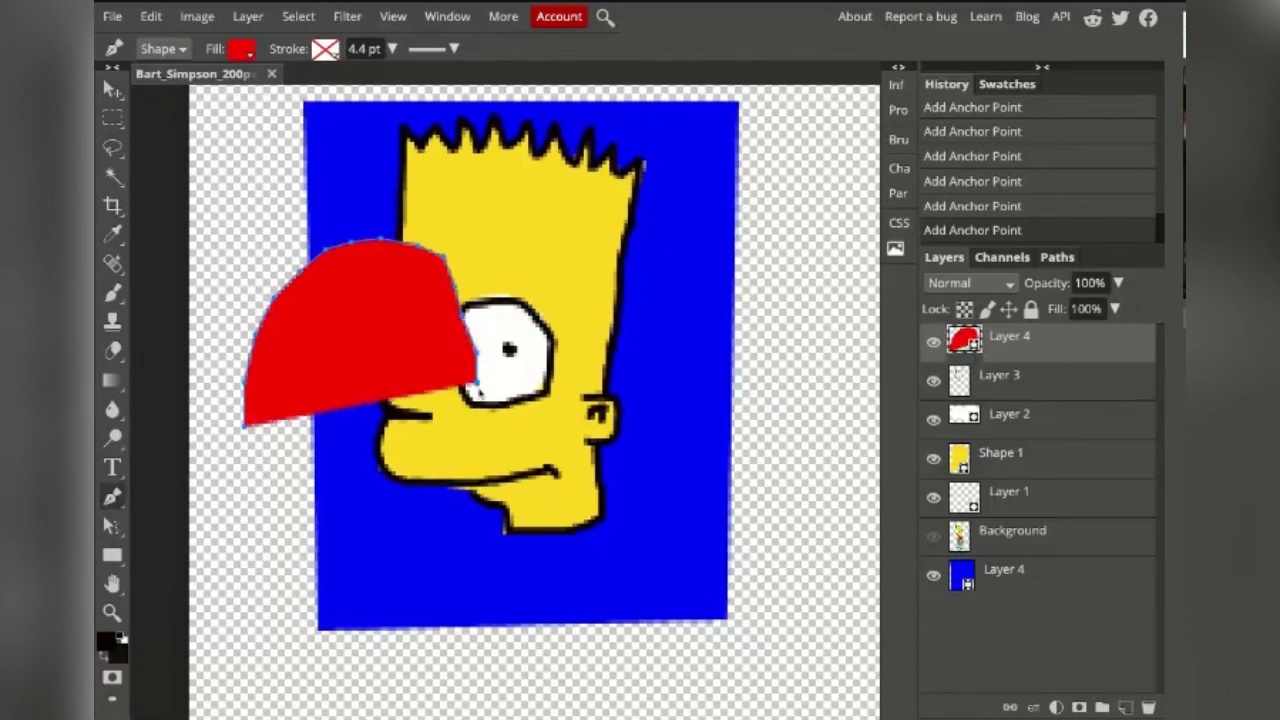
left_click(489, 412)
left_click(490, 428)
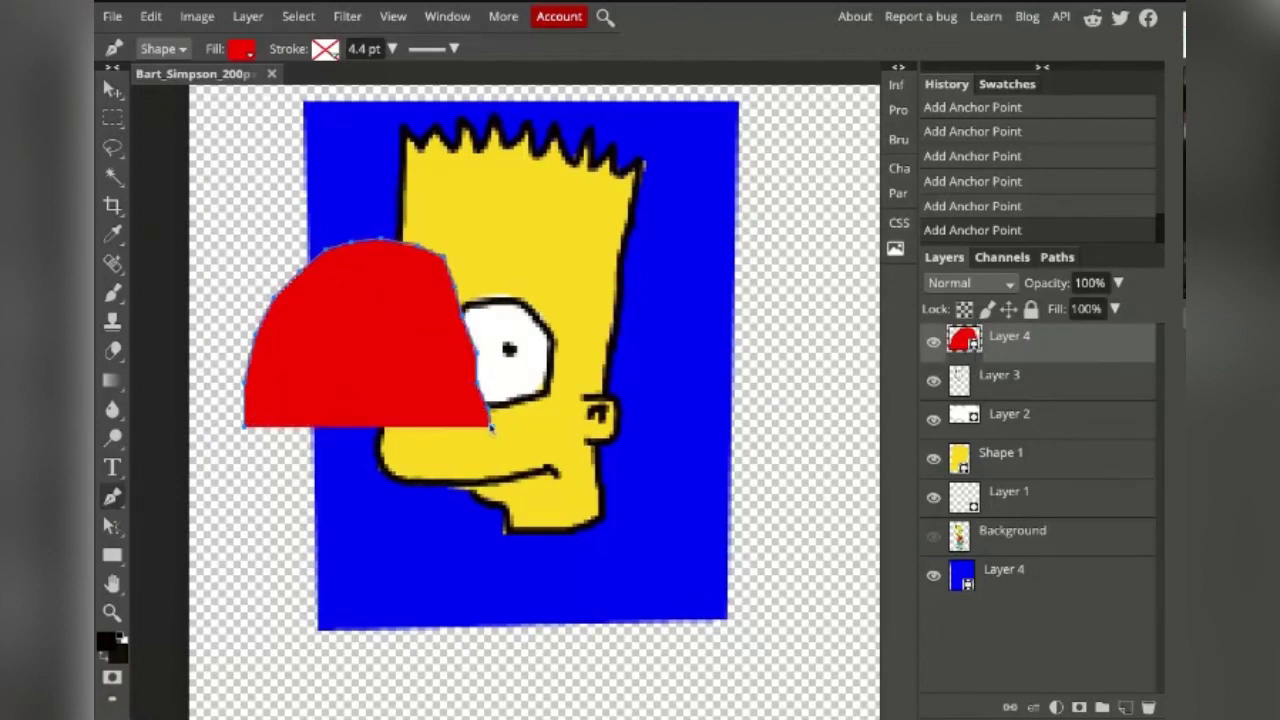
Undo the red dome's anchor points and remove what remains of its path.
key("ctrl+z")
key("ctrl+z")
key("ctrl+z")
key("ctrl+z")
key("ctrl+z")
key("ctrl+z")
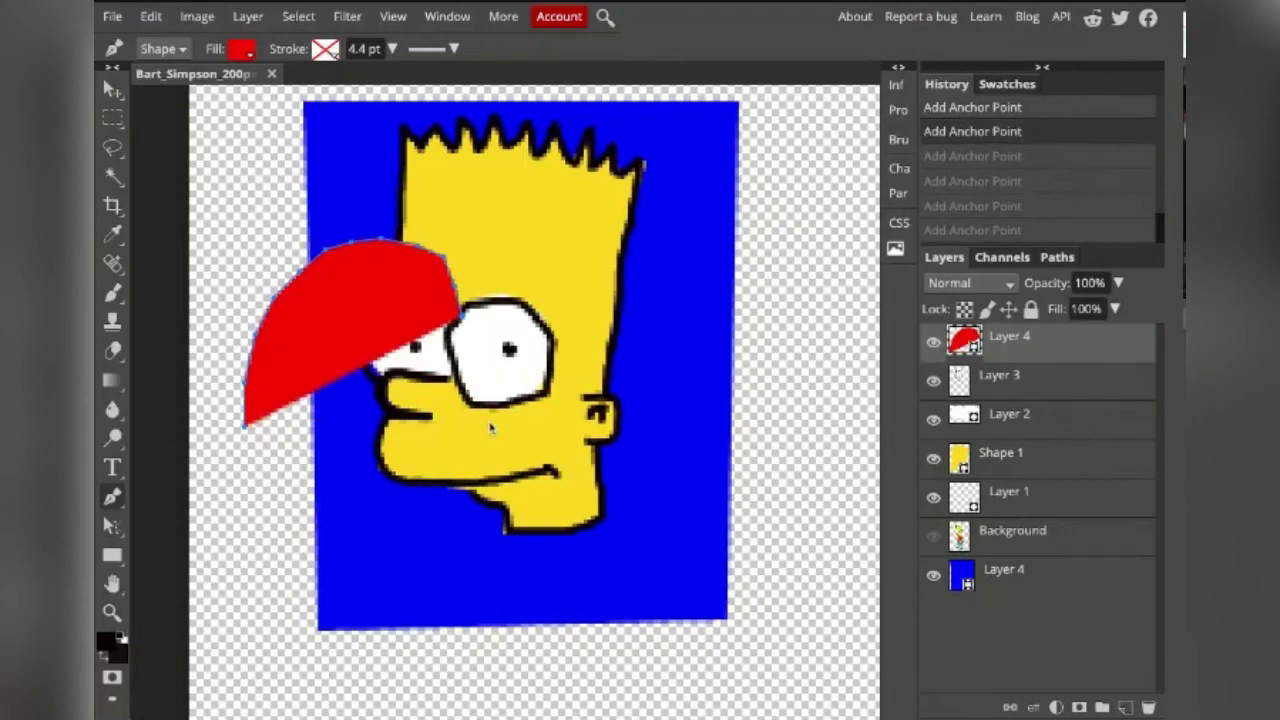
key("ctrl+z")
key("ctrl+z")
key("ctrl+z")
key("ctrl+z")
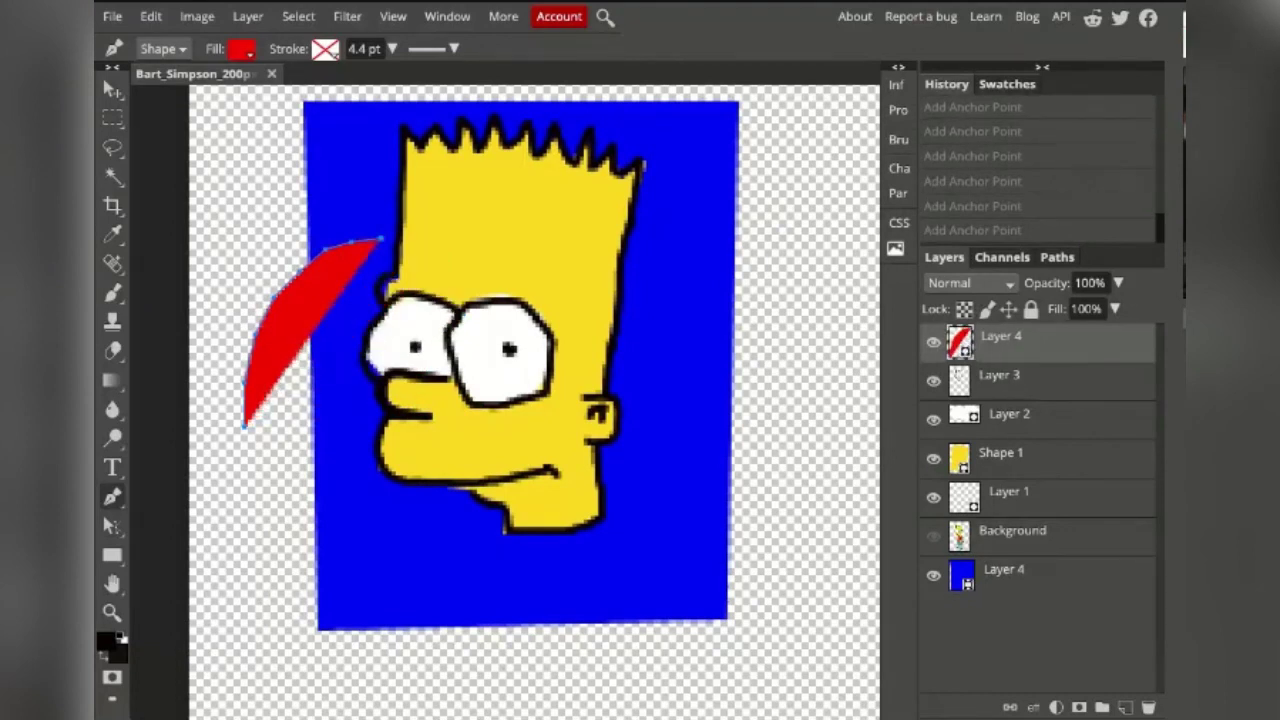
key("ctrl+z")
key("ctrl+z")
key("ctrl+z")
key("ctrl+z")
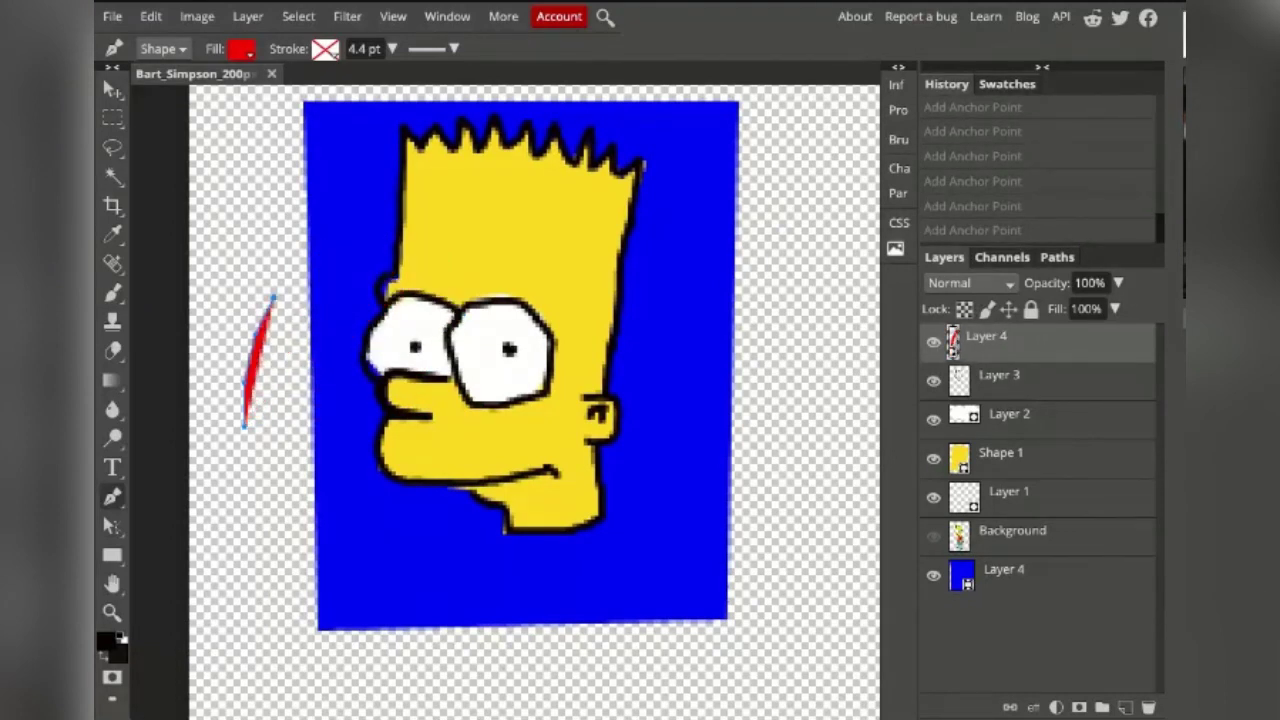
key("ctrl+z")
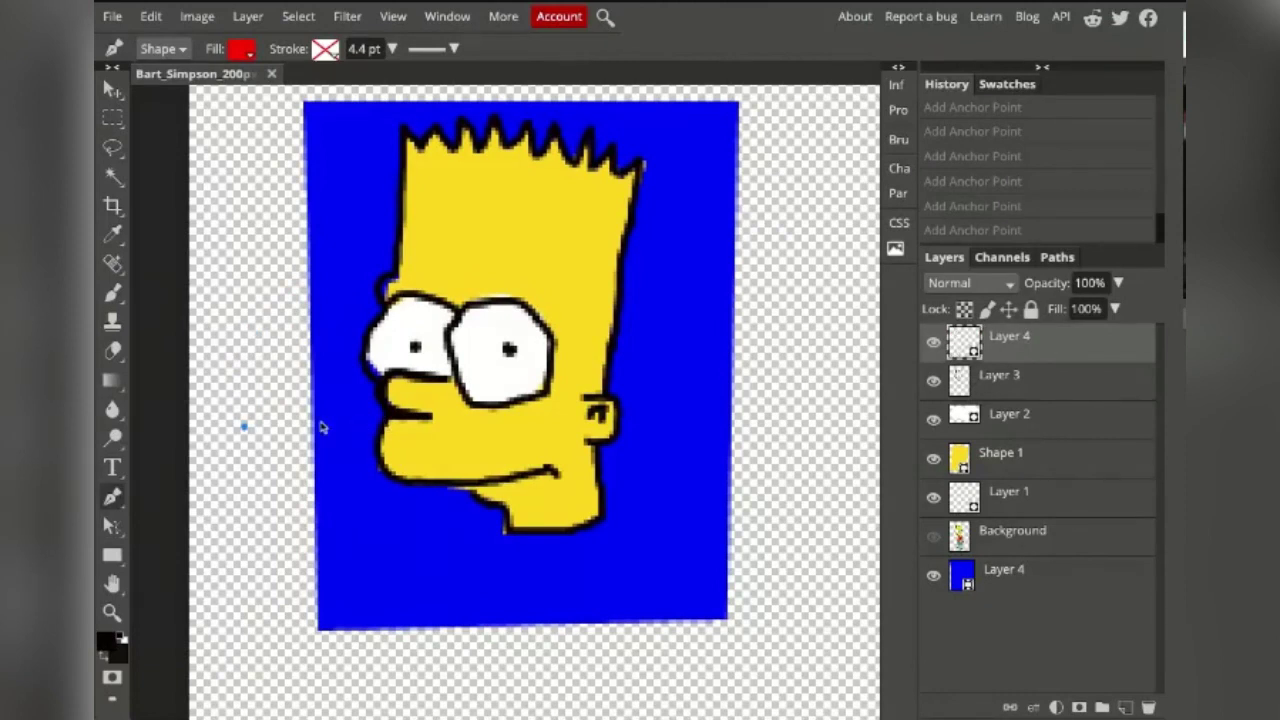
key("ctrl+z")
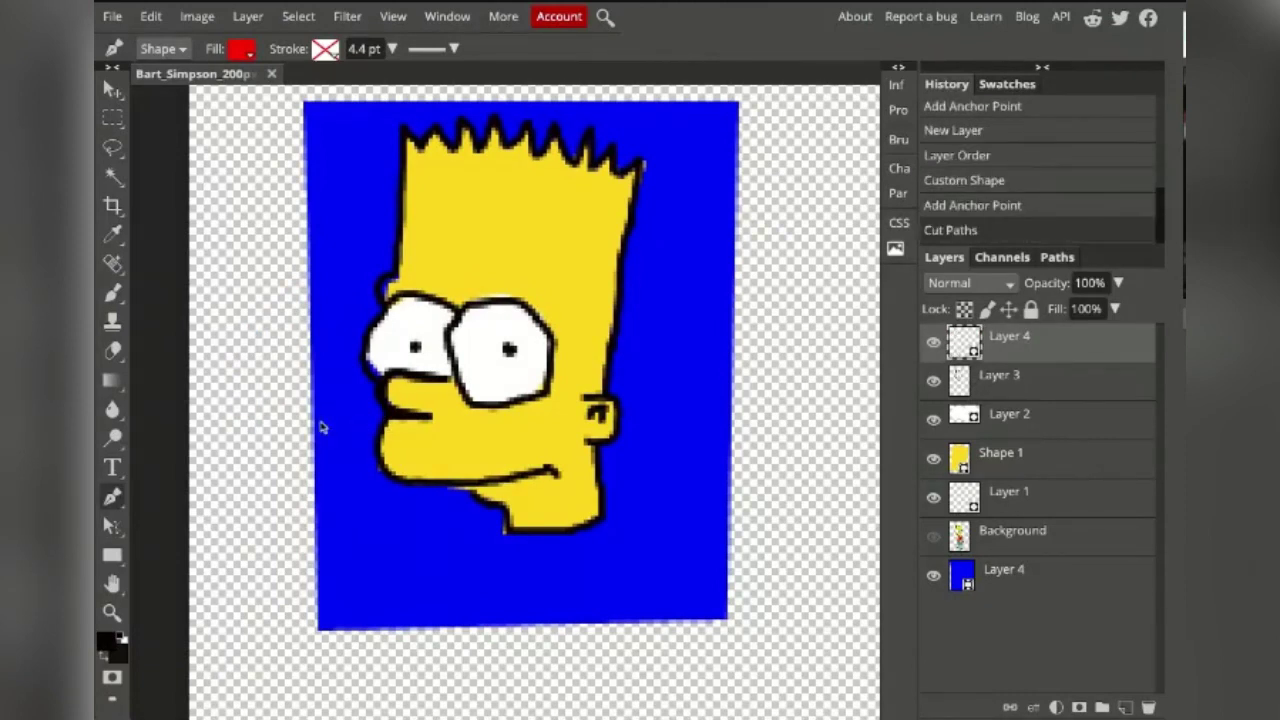
Draw a larger red dome with the Pen tool, from the area beside the backdrop up over the left eye and down to the mouth.
left_click(295, 470)
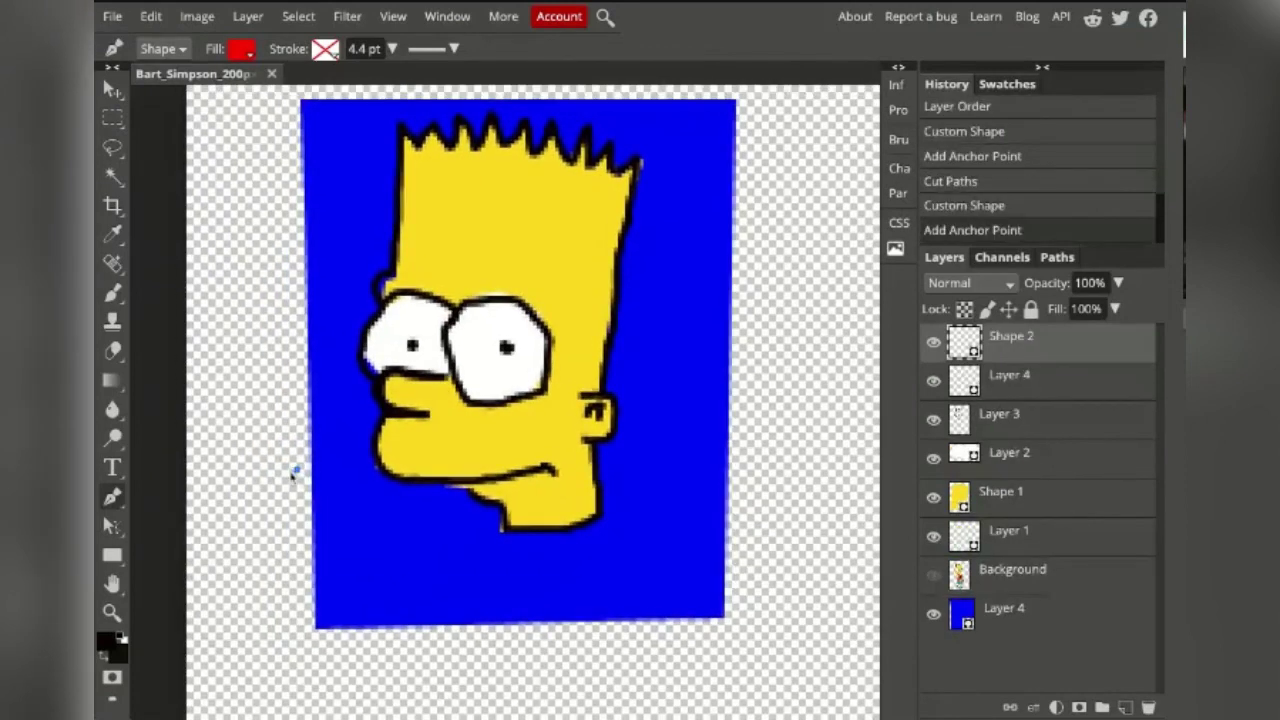
left_click(223, 470)
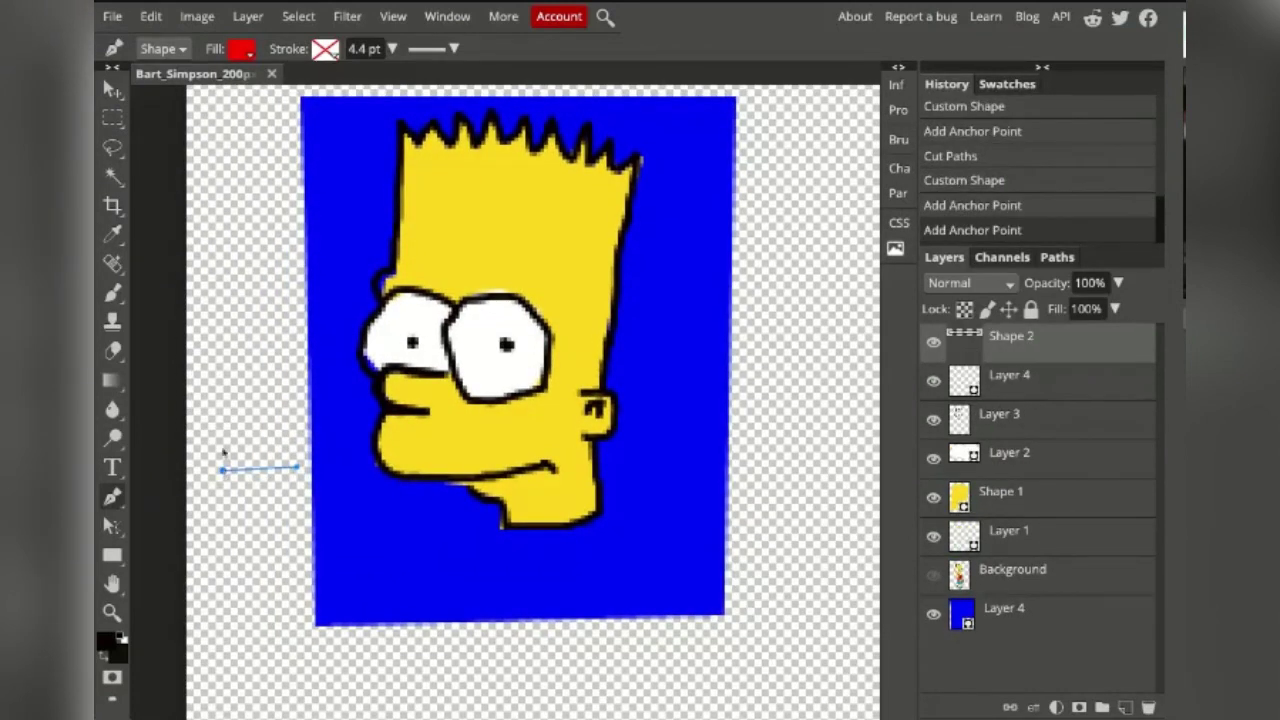
left_click(224, 425)
left_click(228, 385)
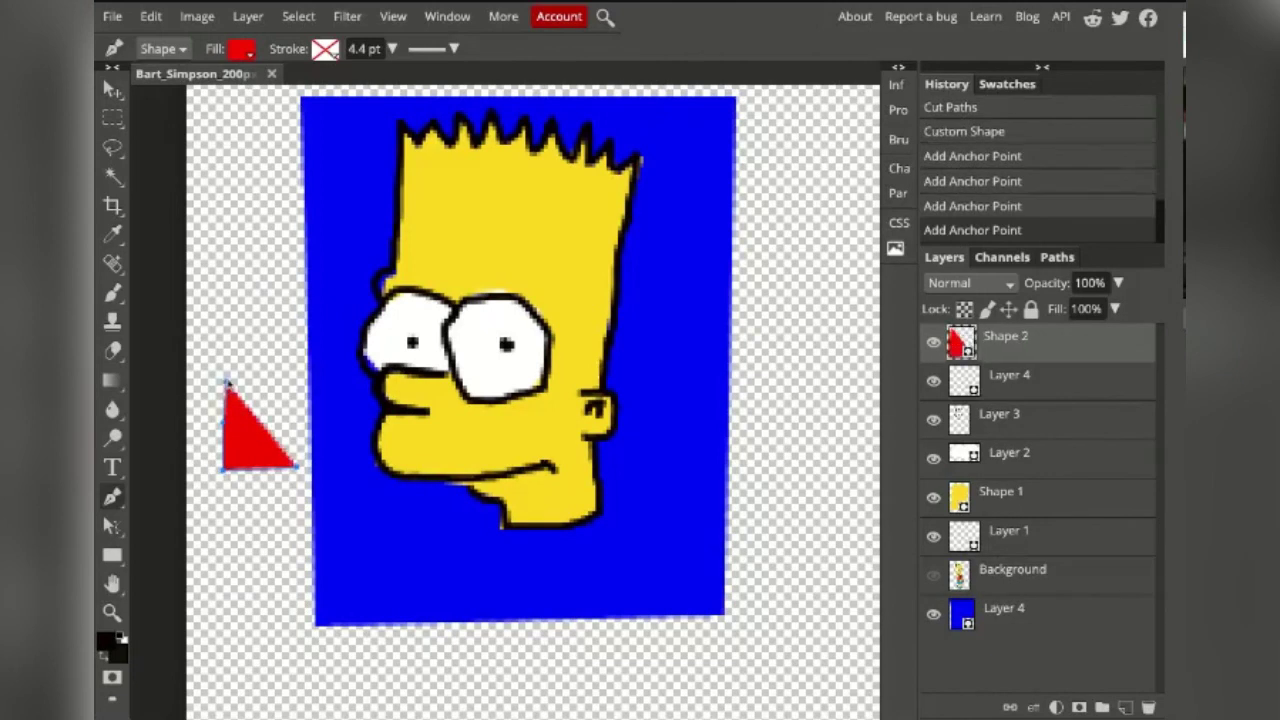
left_click(240, 346)
left_click(253, 318)
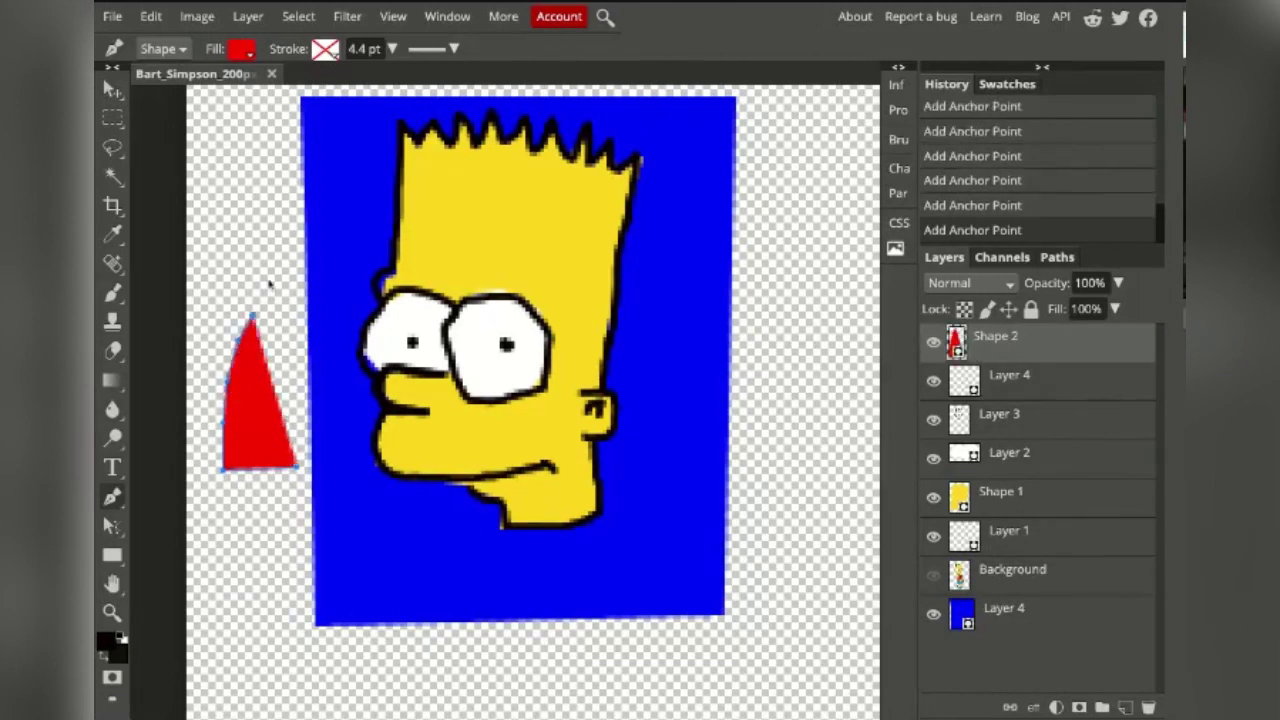
left_click(282, 286)
left_click(299, 271)
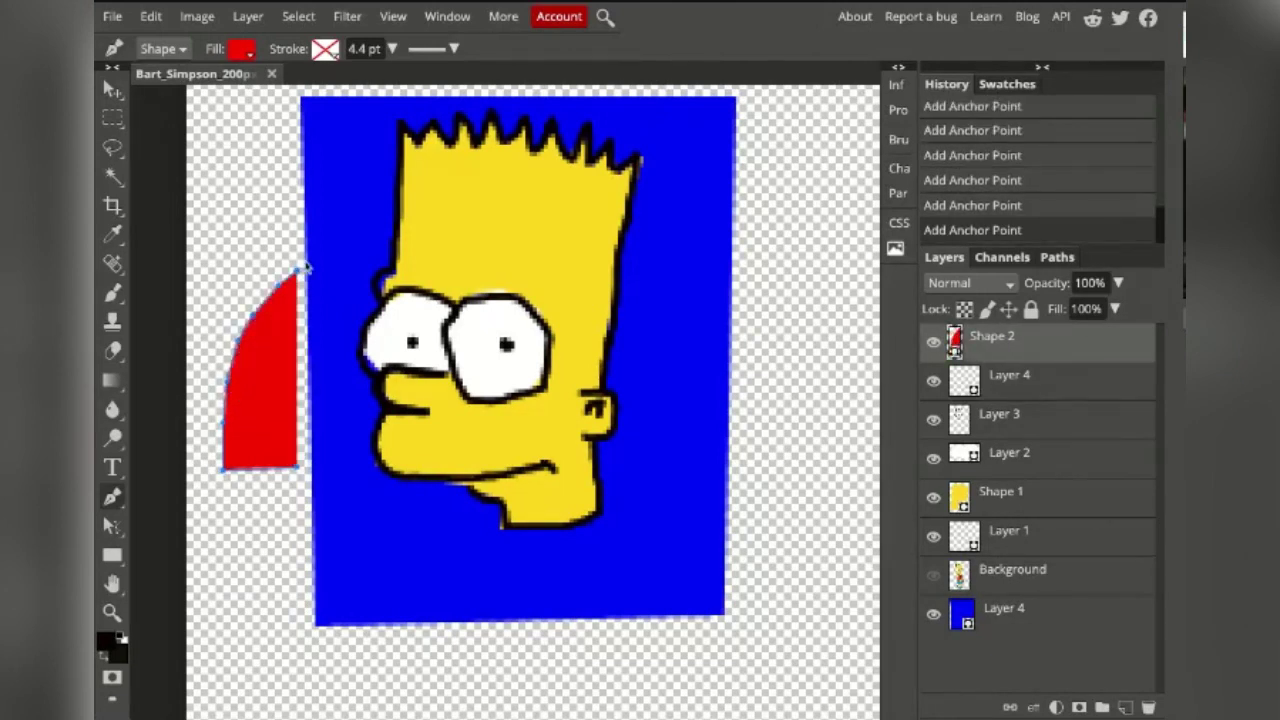
left_click(330, 251)
left_click(364, 251)
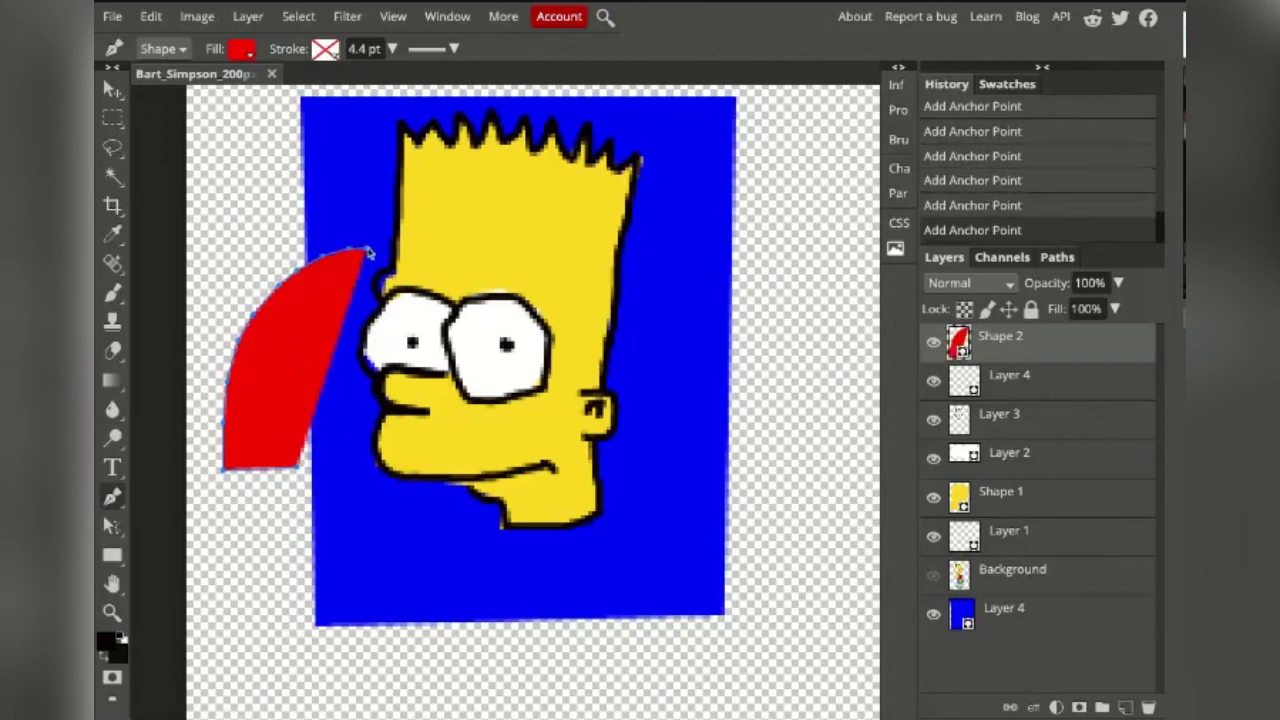
left_click(387, 252)
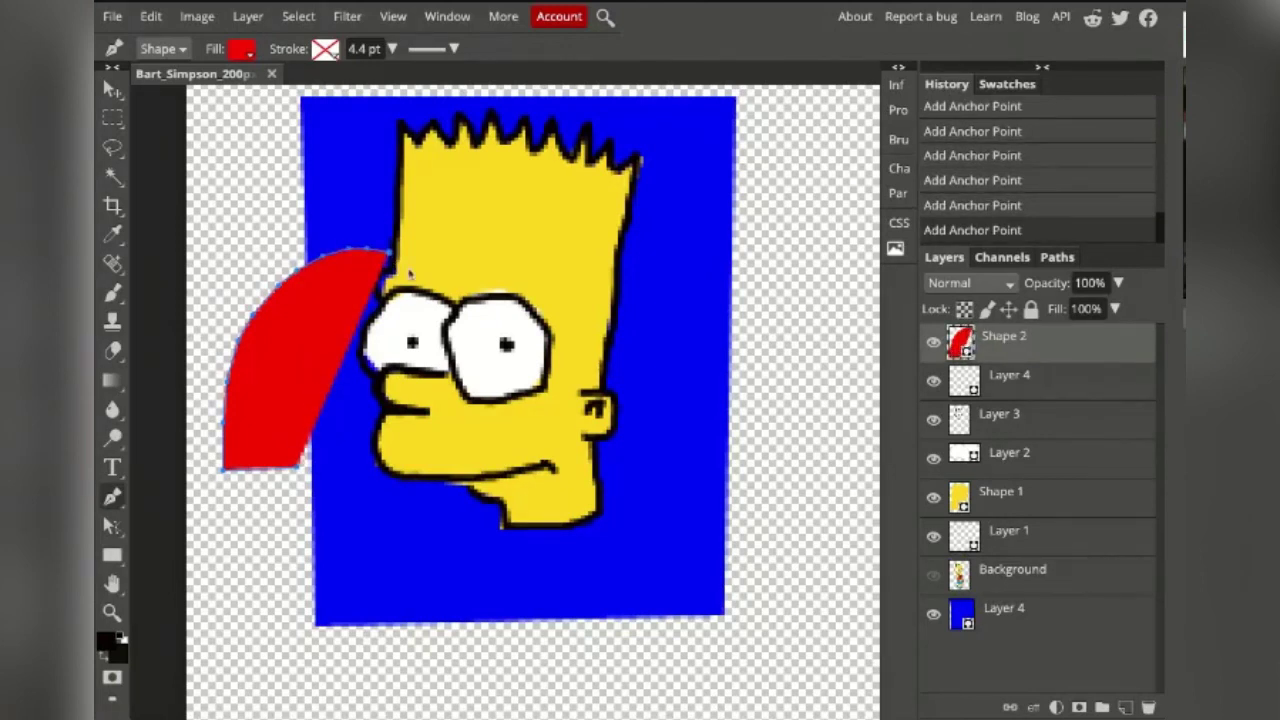
left_click(413, 272)
left_click(437, 304)
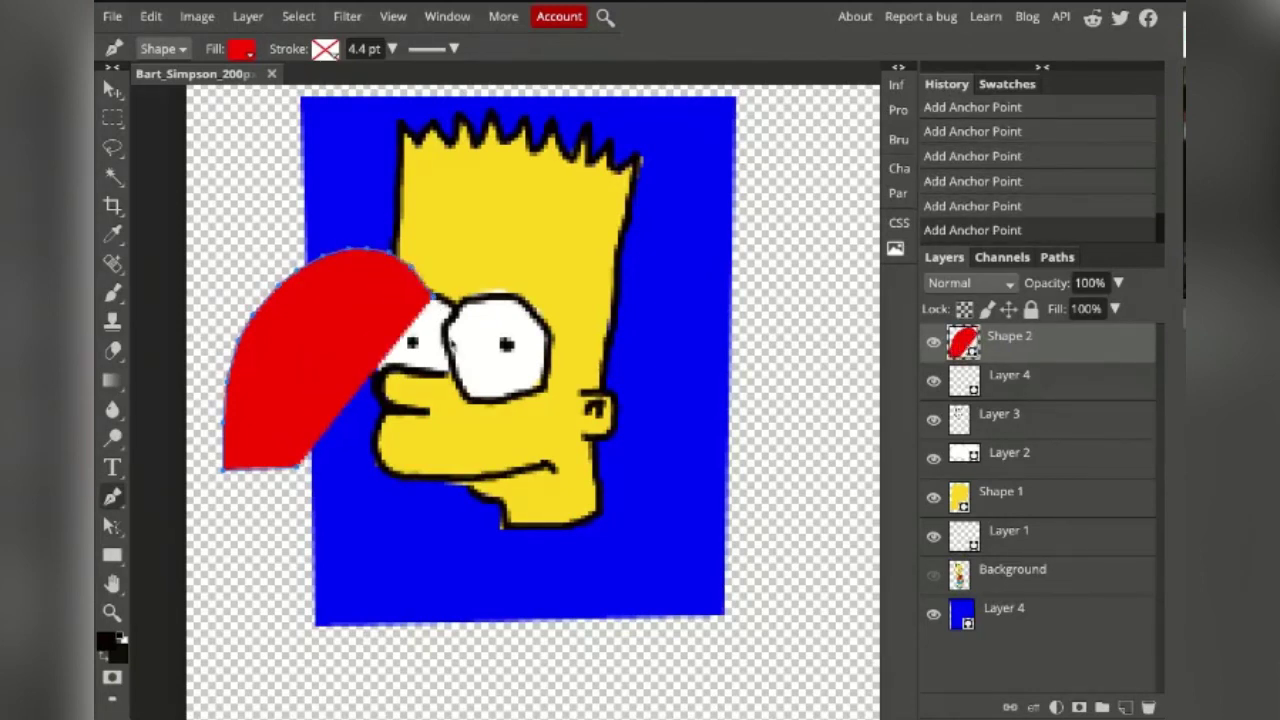
left_click(452, 342)
left_click(470, 388)
left_click(477, 437)
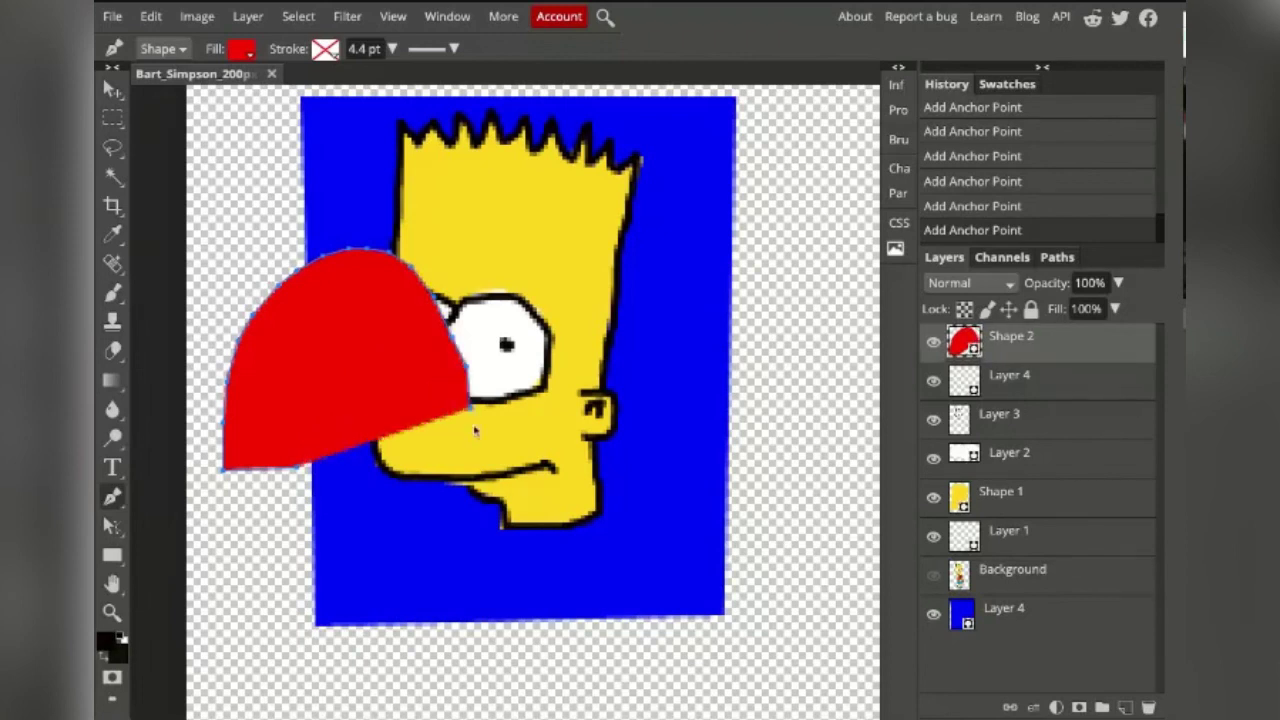
left_click(479, 463)
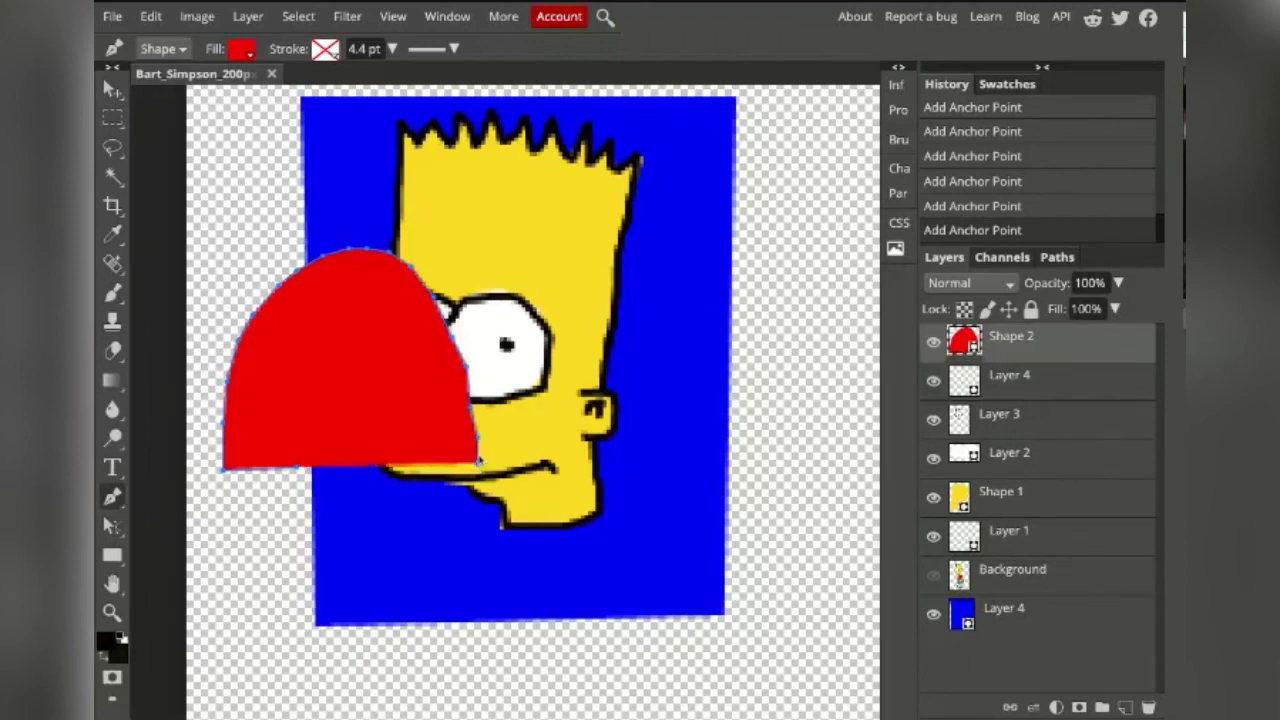